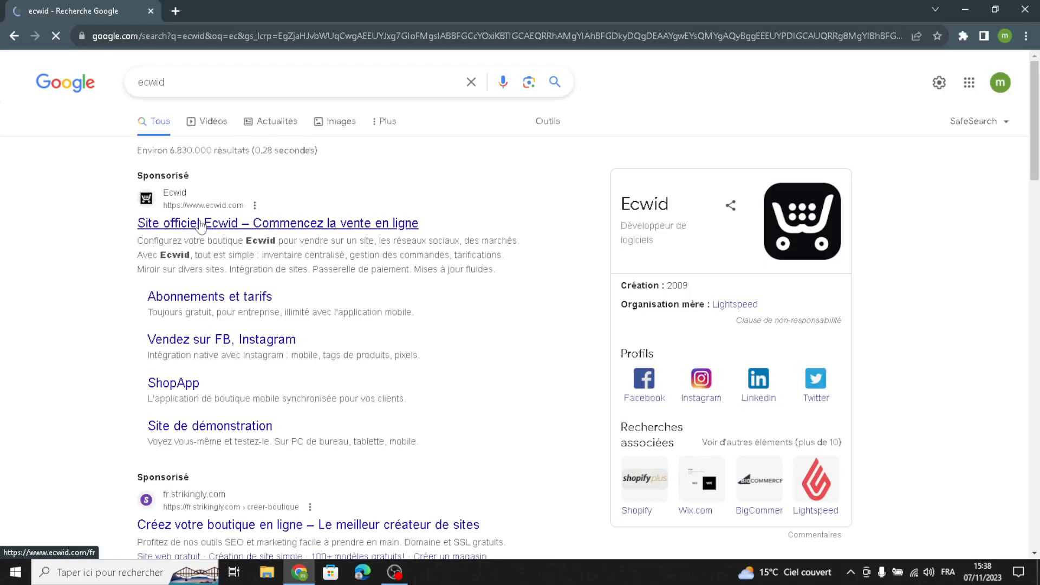
Step: Open the official Ecwid site from the search results and translate the page into English
left_click(202, 227)
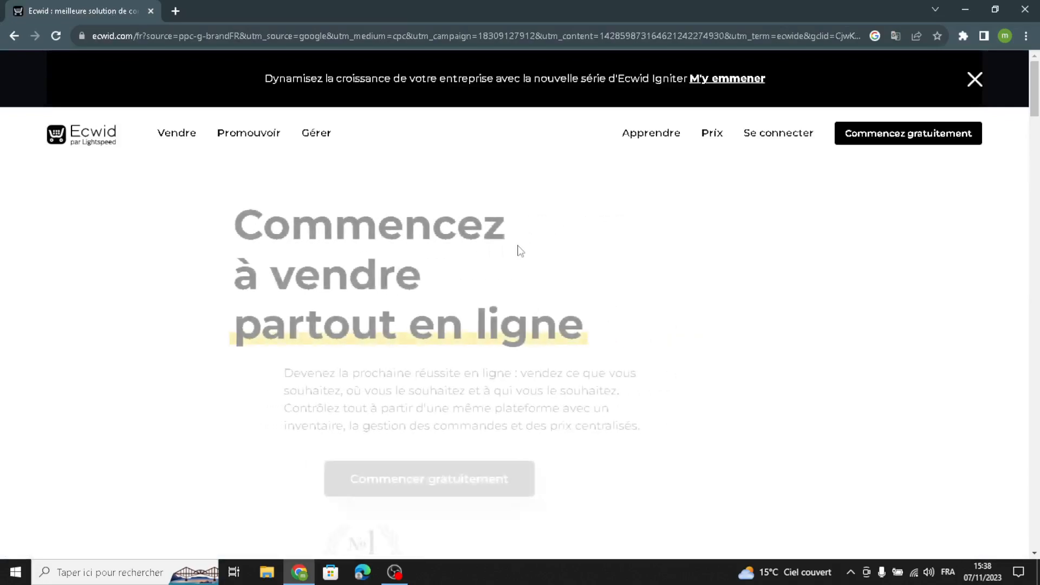
right_click(545, 239)
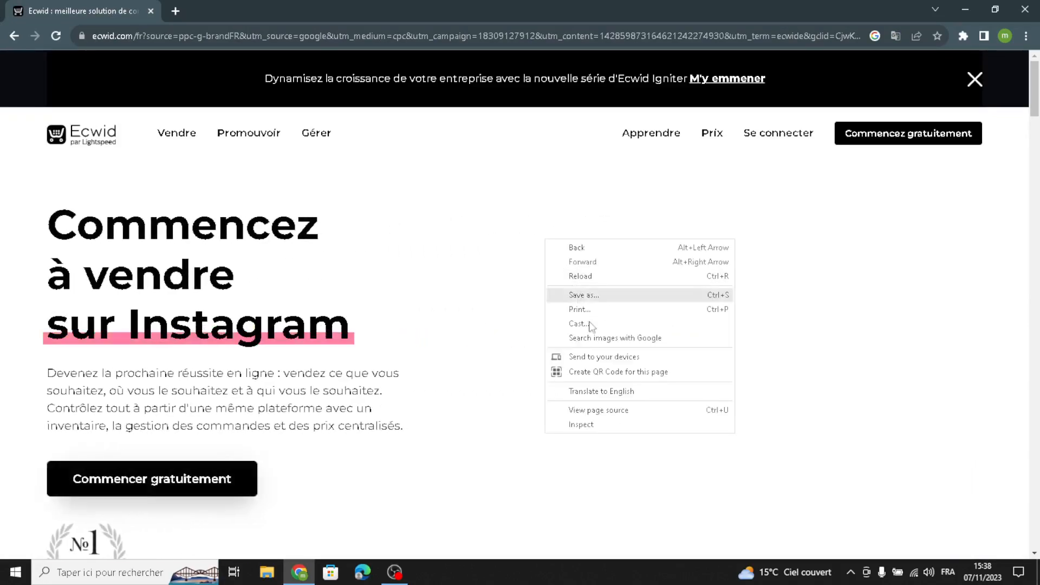
left_click(601, 391)
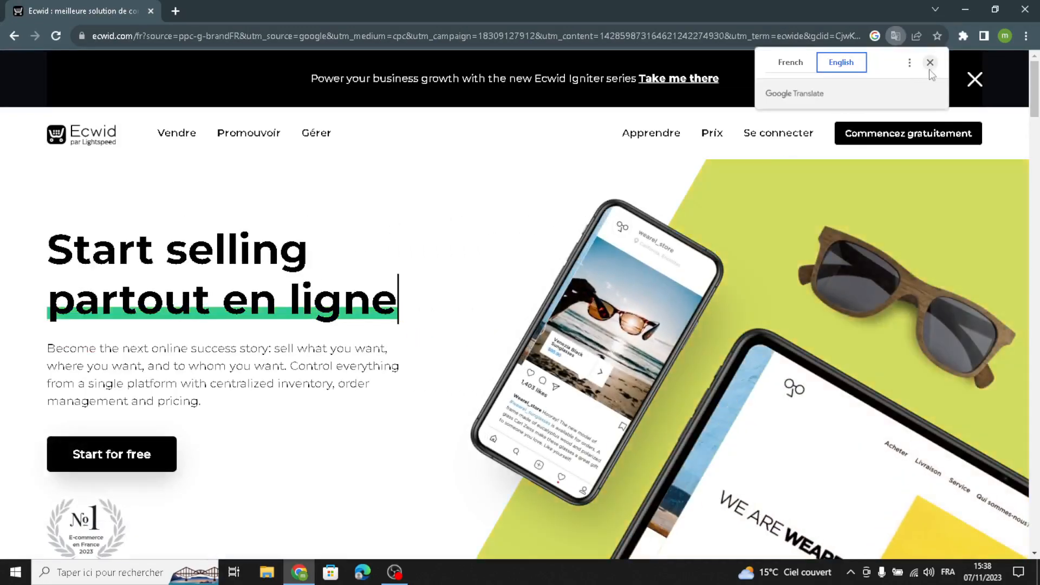
left_click(929, 64)
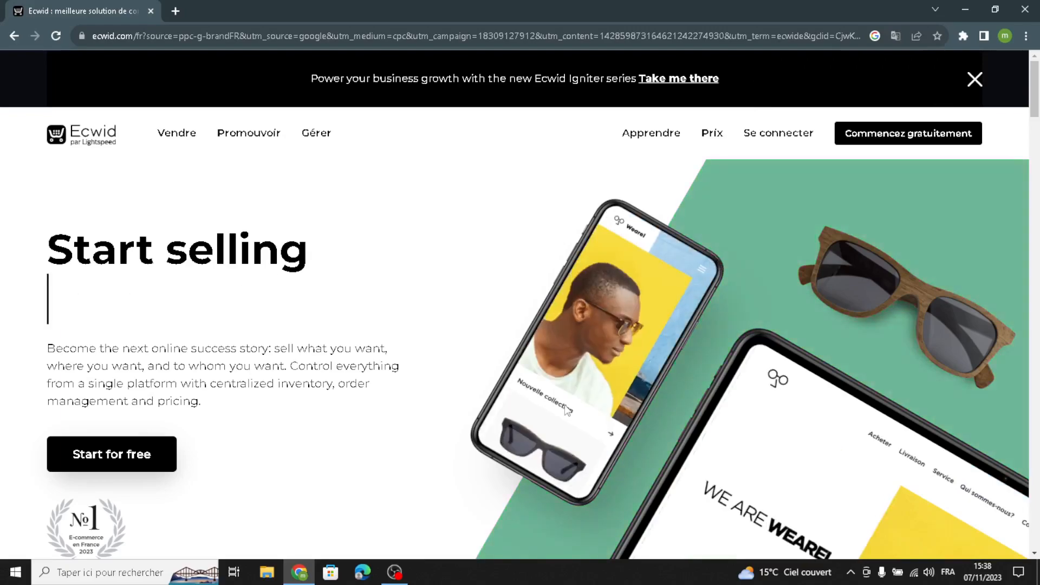
Step: Open the store's control panel through the free start option and translate it into English
left_click(863, 141)
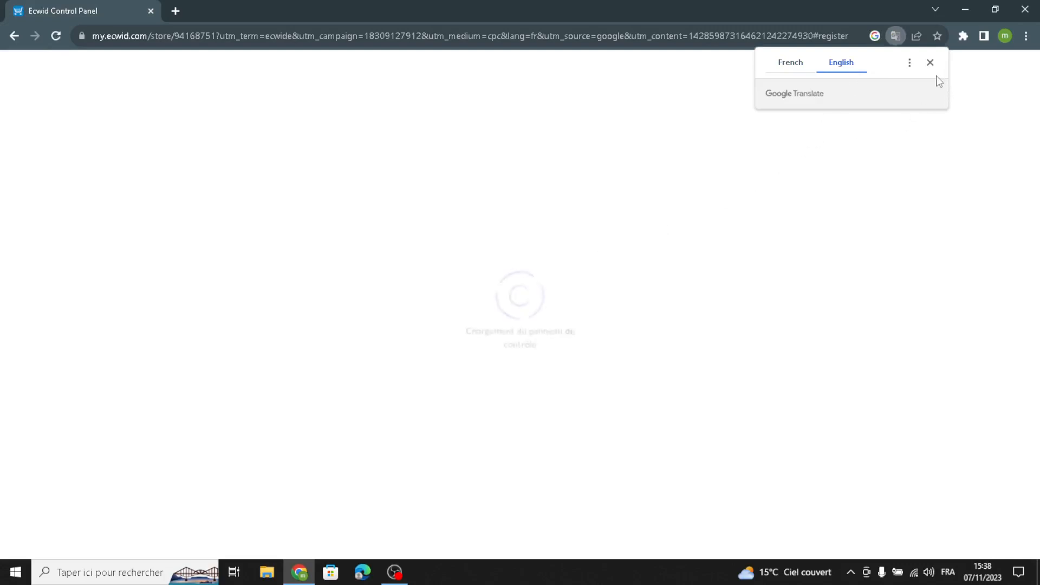
right_click(449, 312)
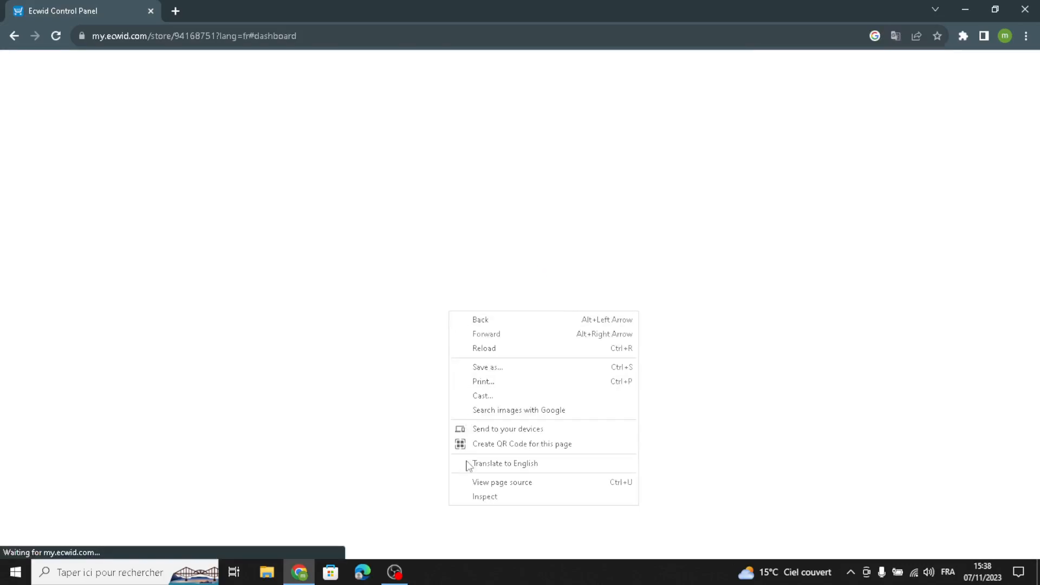
left_click(467, 461)
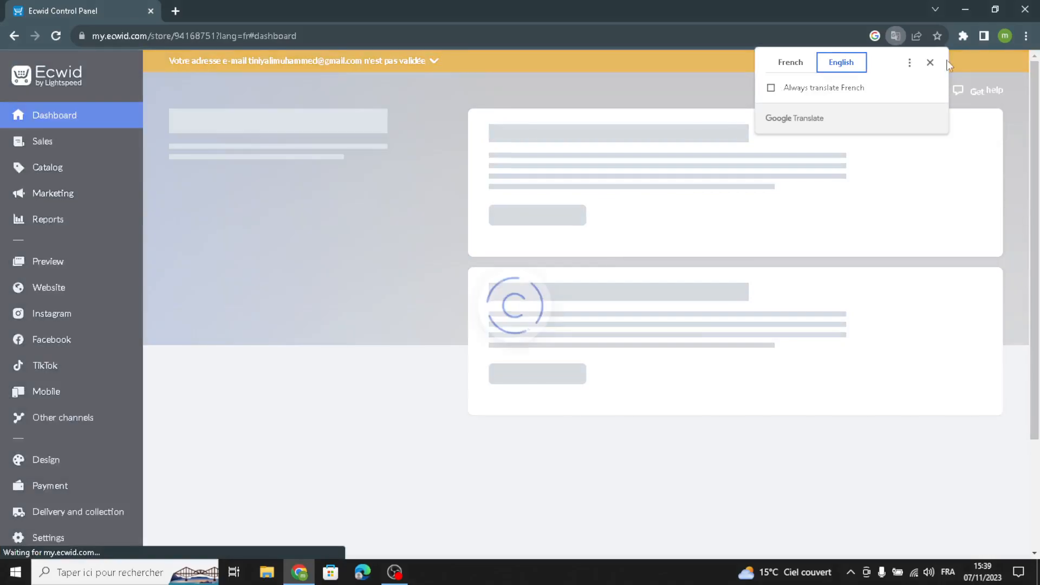
left_click(930, 63)
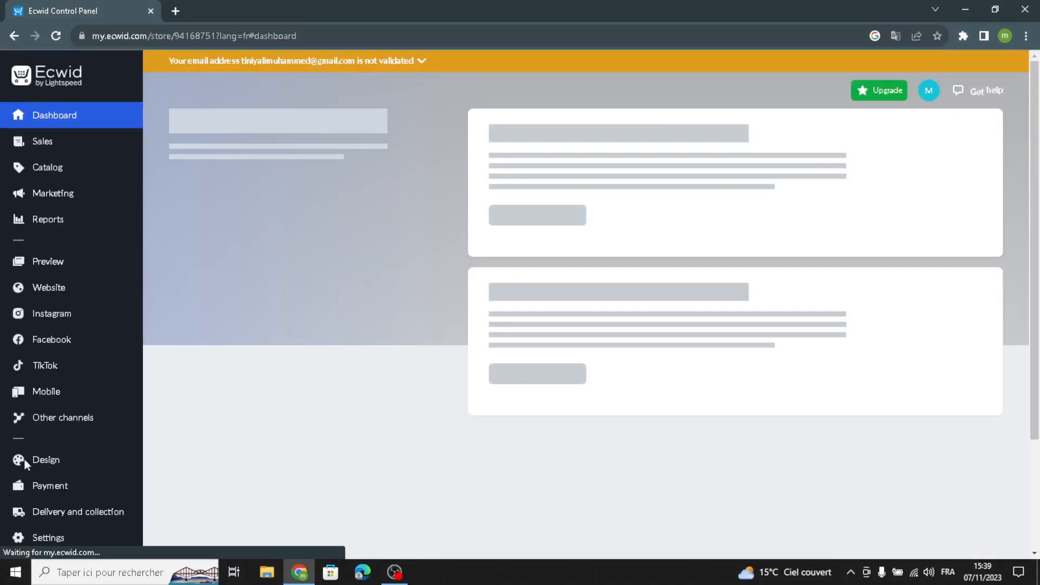
Step: Open the site editor from the website and storefront setup task, and bring up the site template gallery
mouse_move(99, 299)
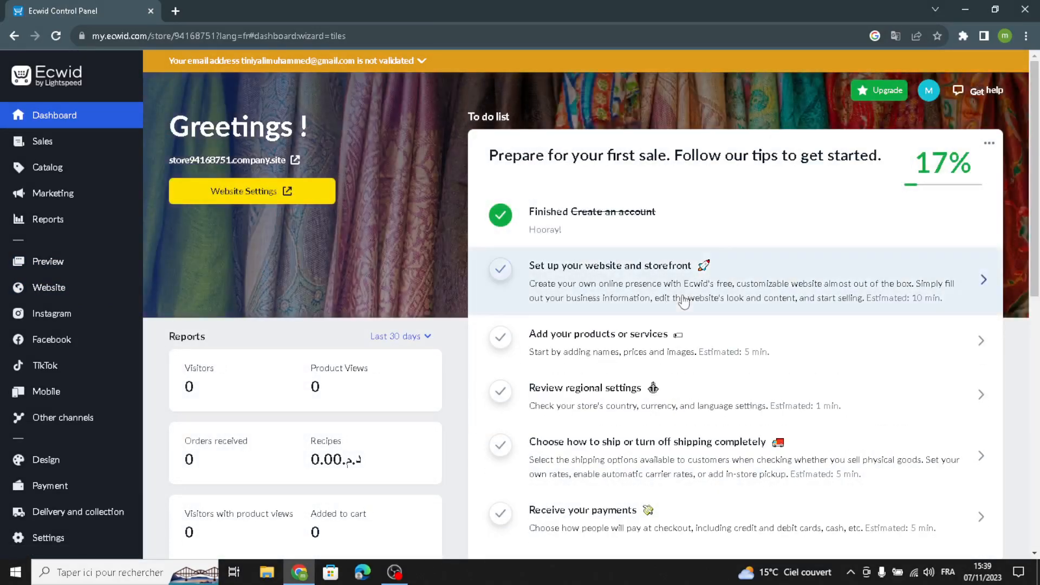
left_click(641, 284)
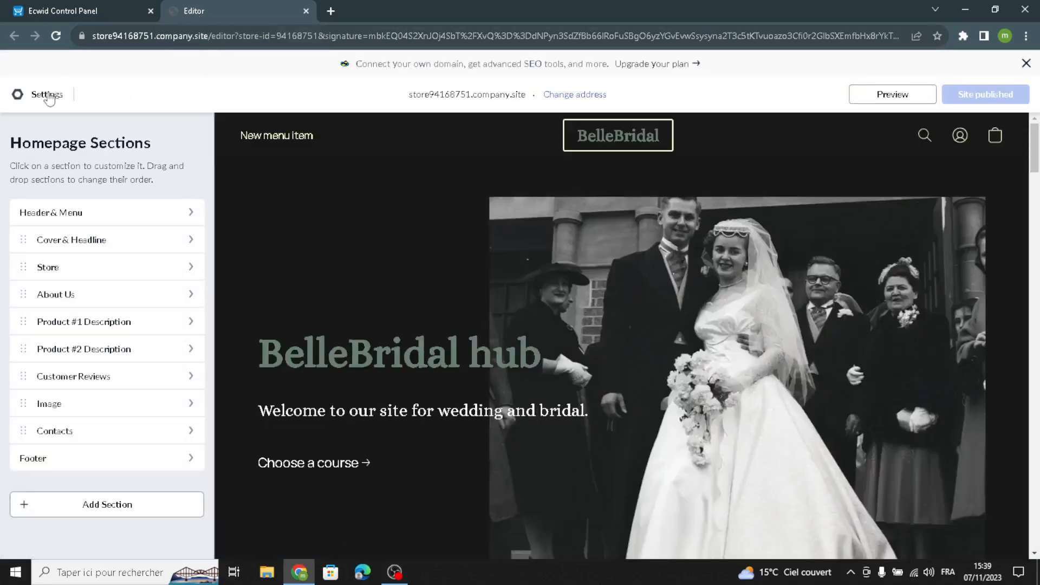
left_click(46, 95)
left_click(264, 210)
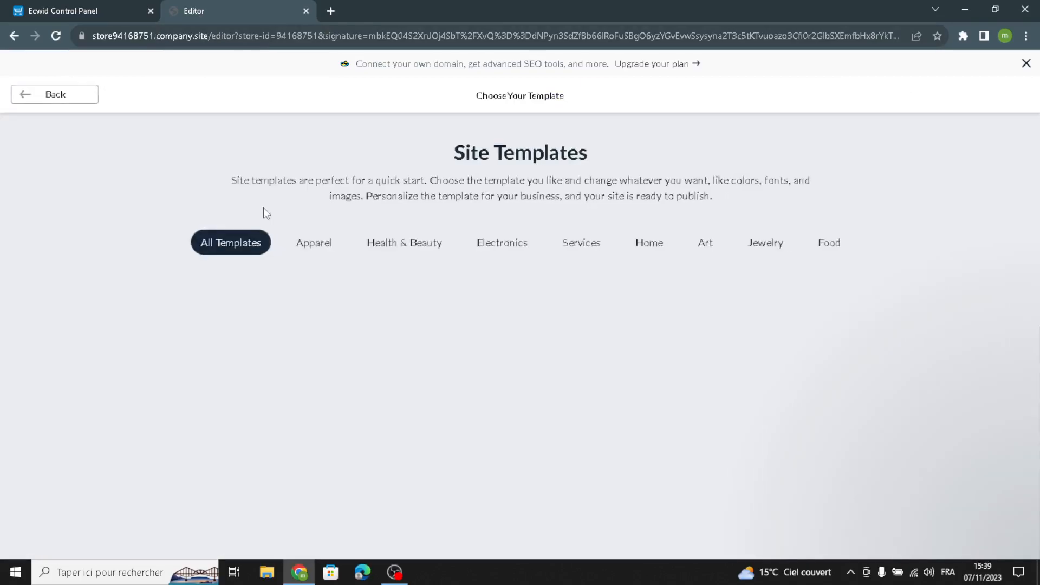
Step: Browse all site templates and apply the Wheels & Hills template to the site
scroll(352, 282, "down", 2)
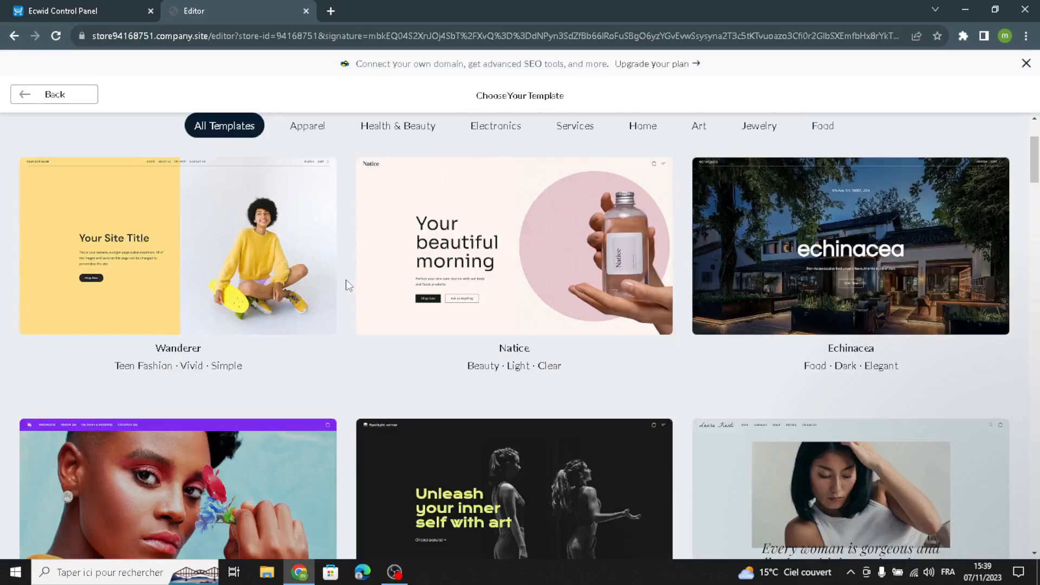
scroll(349, 285, "down", 2)
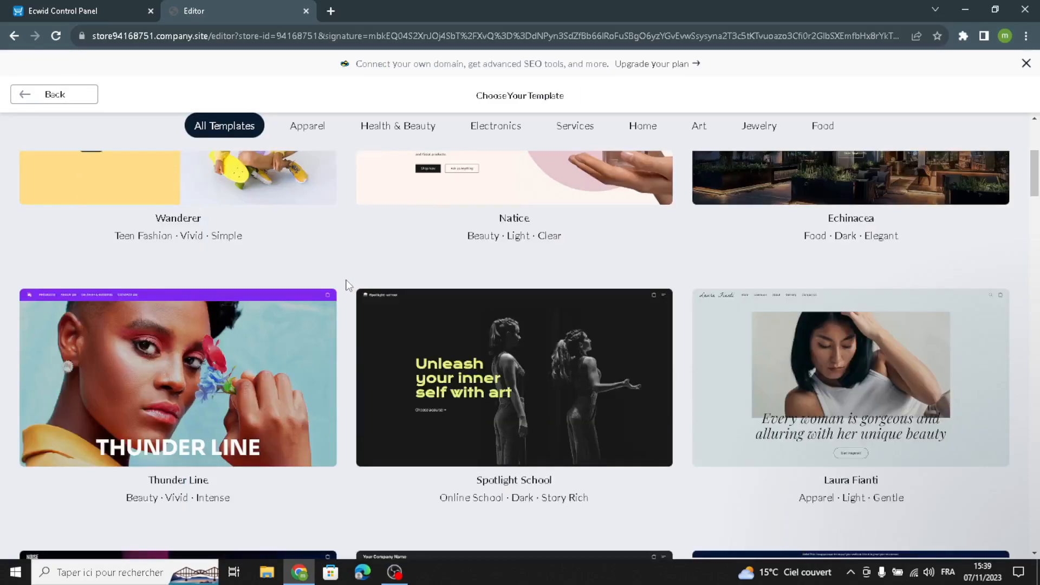
scroll(348, 286, "down", 3)
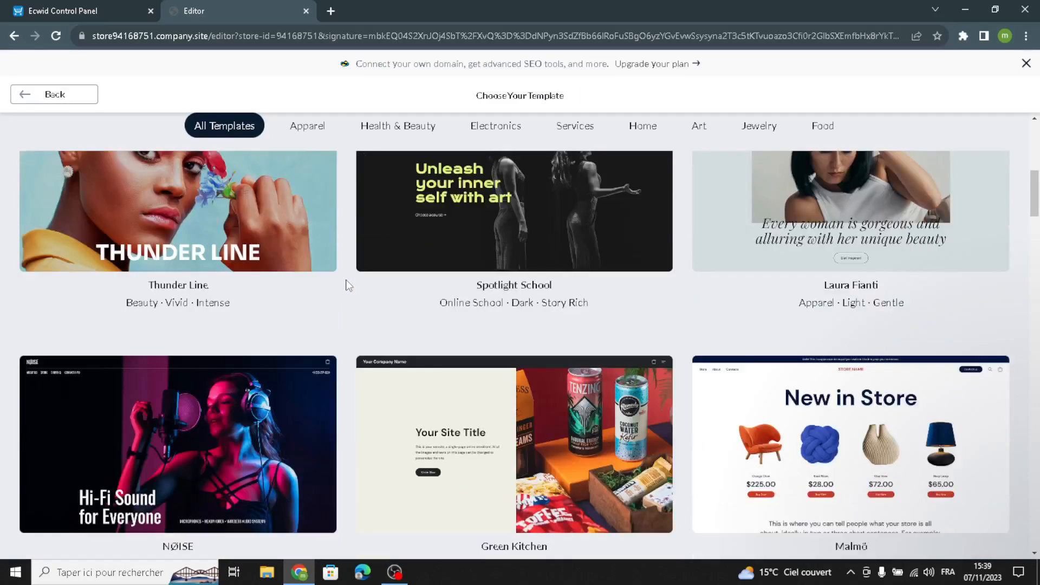
scroll(348, 285, "down", 4)
scroll(348, 286, "down", 8)
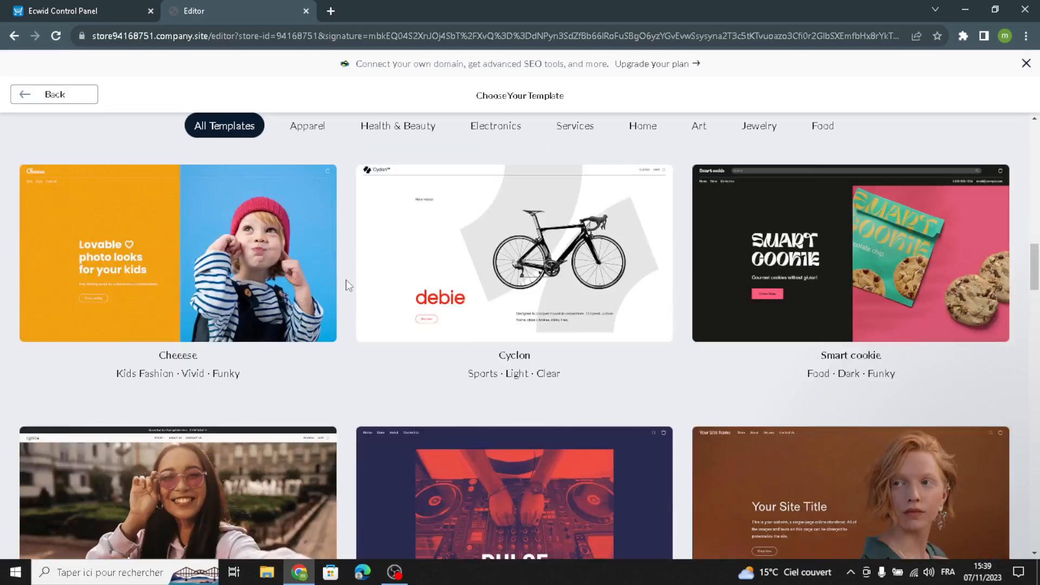
scroll(348, 286, "down", 14)
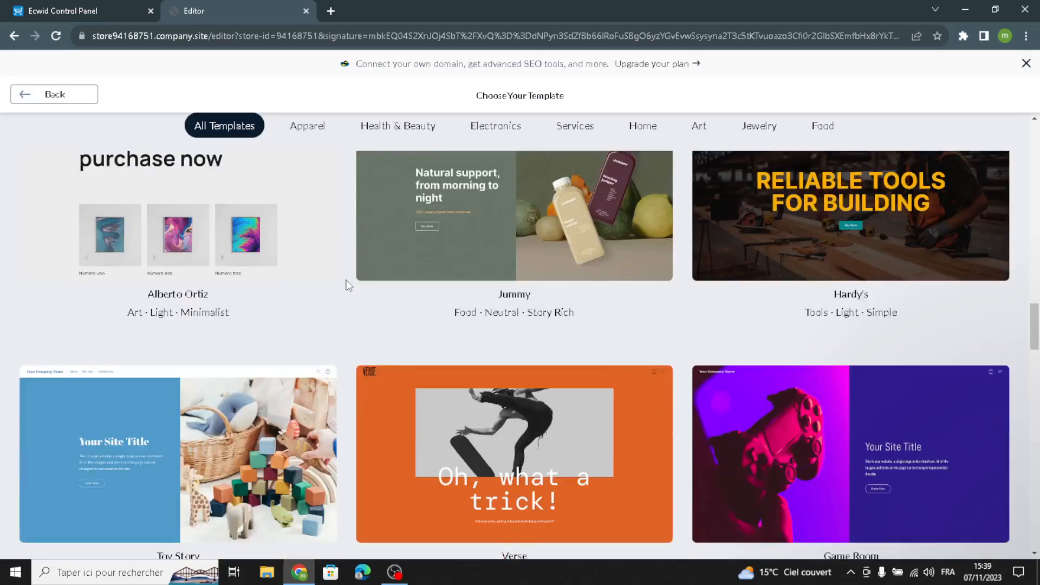
scroll(348, 285, "down", 10)
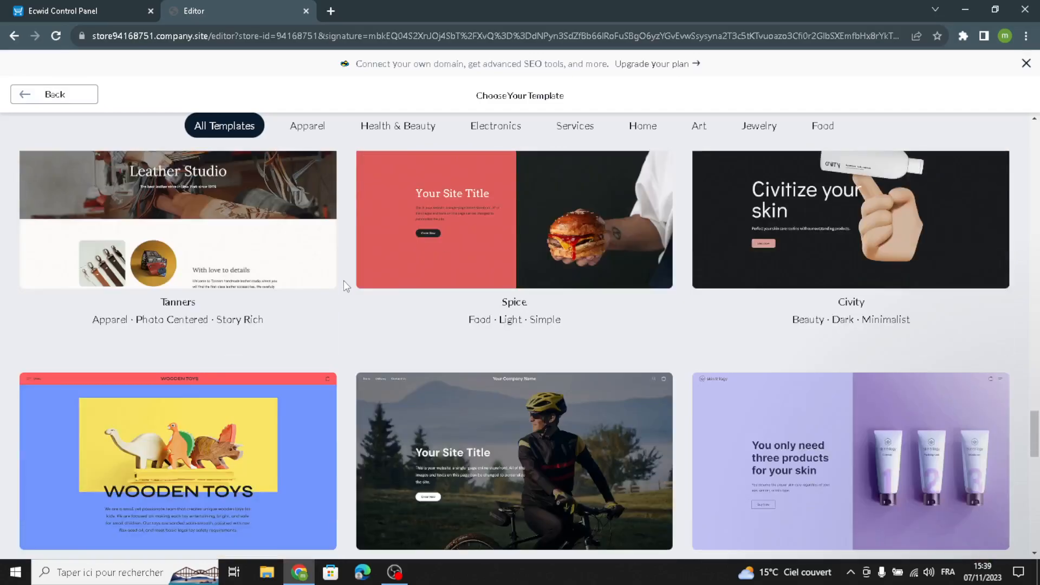
scroll(337, 300, "down", 10)
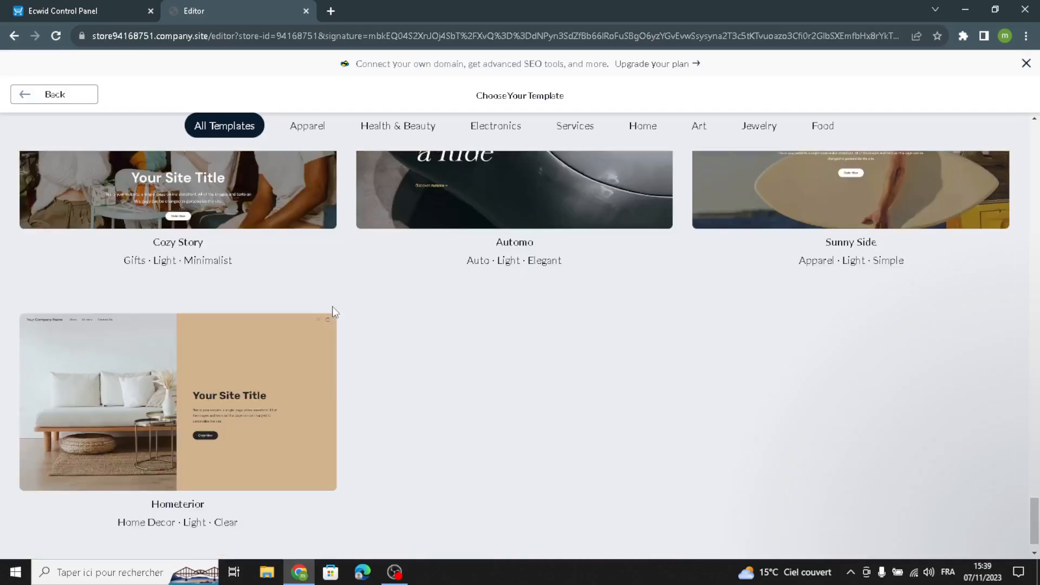
scroll(332, 307, "up", 5)
scroll(333, 312, "up", 3)
scroll(332, 312, "down", 8)
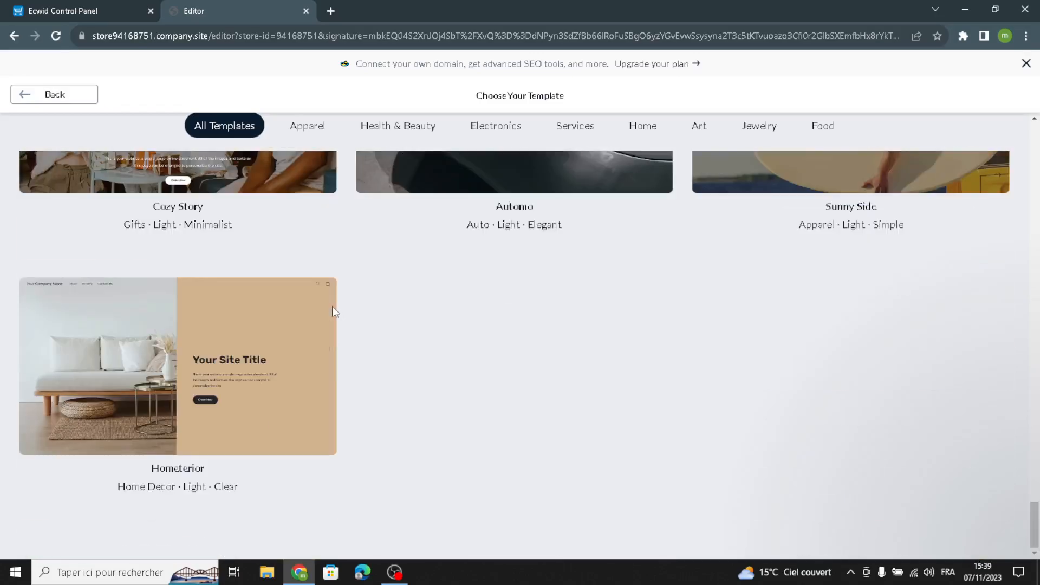
scroll(332, 312, "up", 9)
scroll(333, 307, "down", 5)
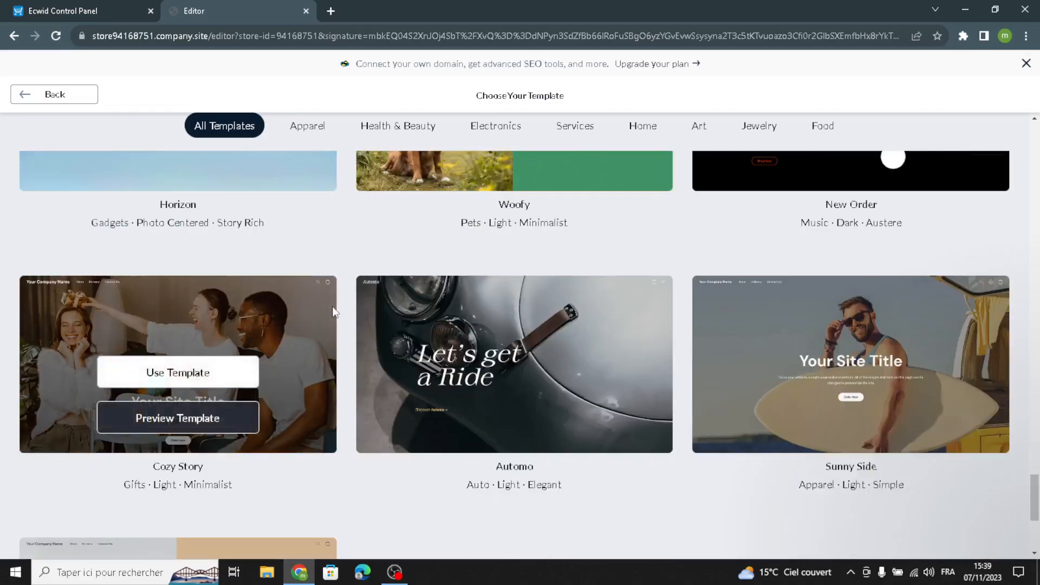
scroll(332, 307, "up", 9)
scroll(335, 312, "up", 8)
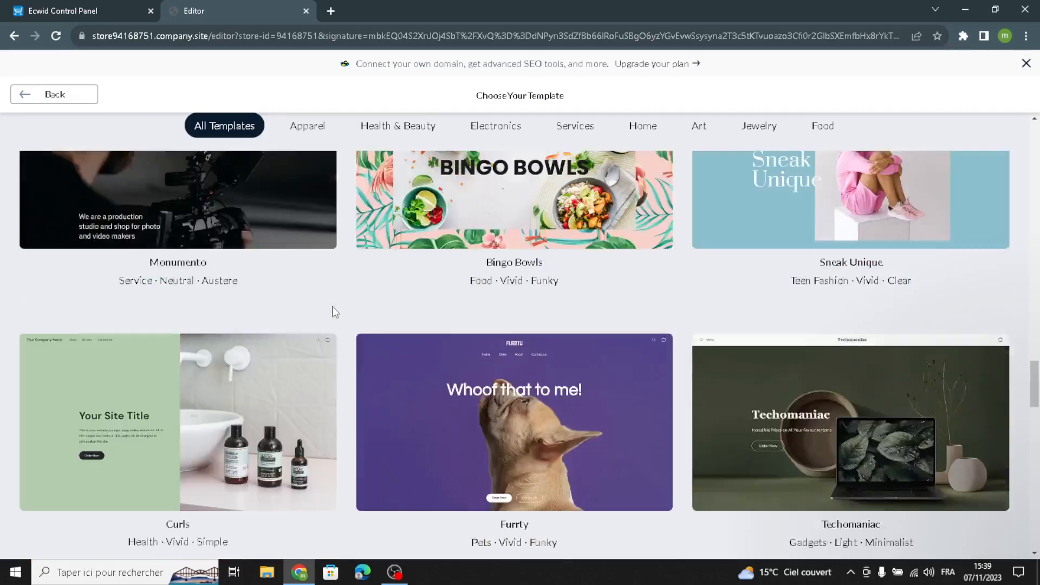
scroll(335, 312, "up", 8)
scroll(335, 312, "down", 4)
scroll(335, 312, "down", 13)
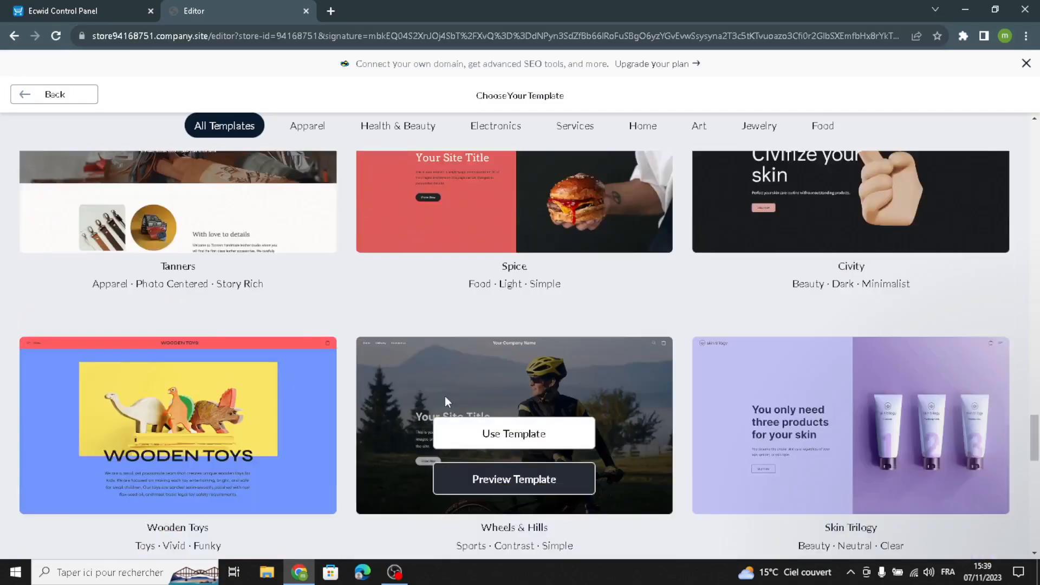
scroll(446, 401, "up", 14)
scroll(446, 399, "up", 4)
scroll(446, 400, "down", 17)
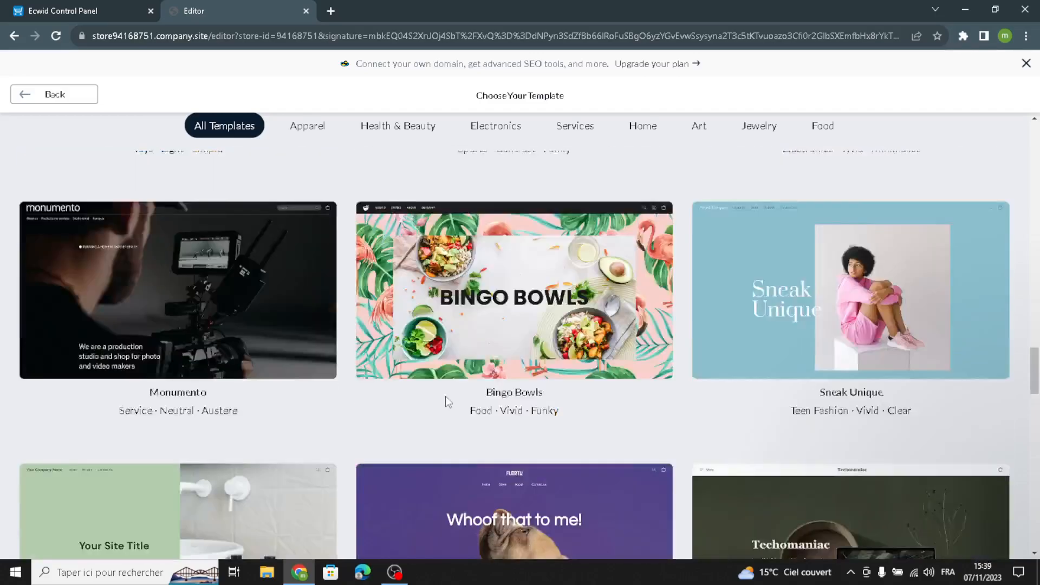
scroll(450, 509, "down", 1)
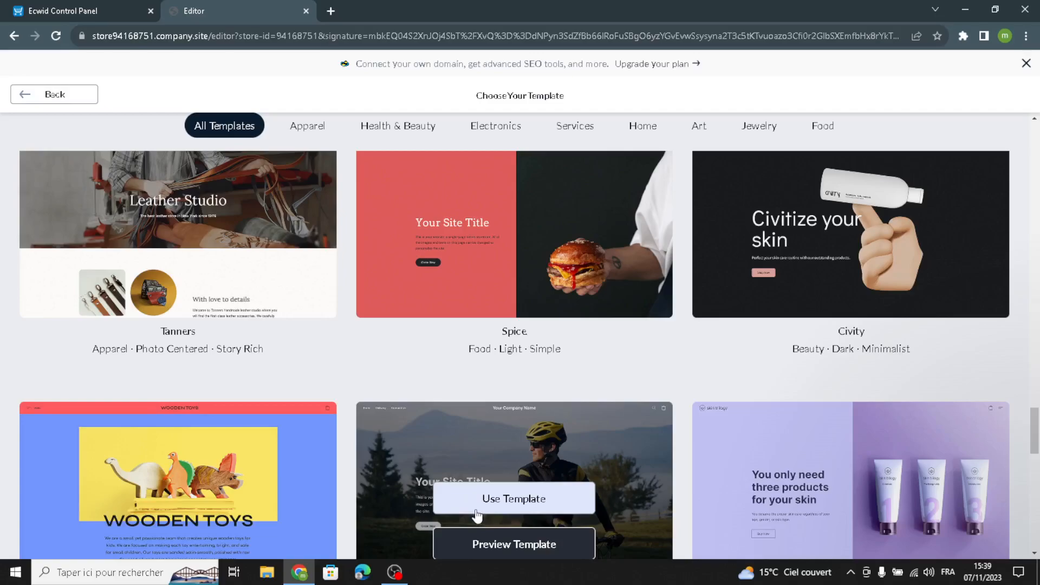
left_click(477, 509)
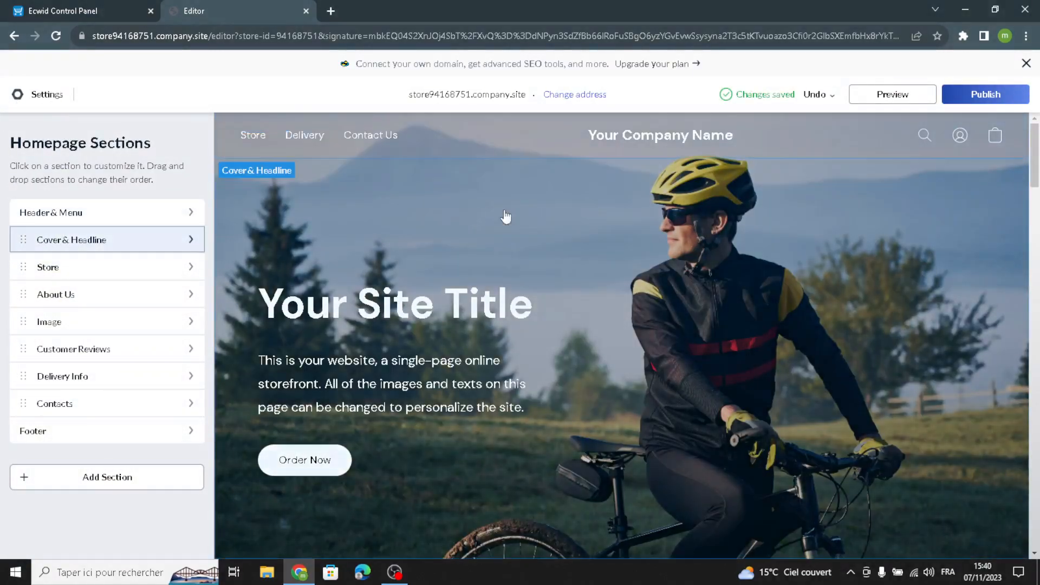
Step: Change the site logo text in the Header & Menu section to "FitGear Hub"
left_click(146, 212)
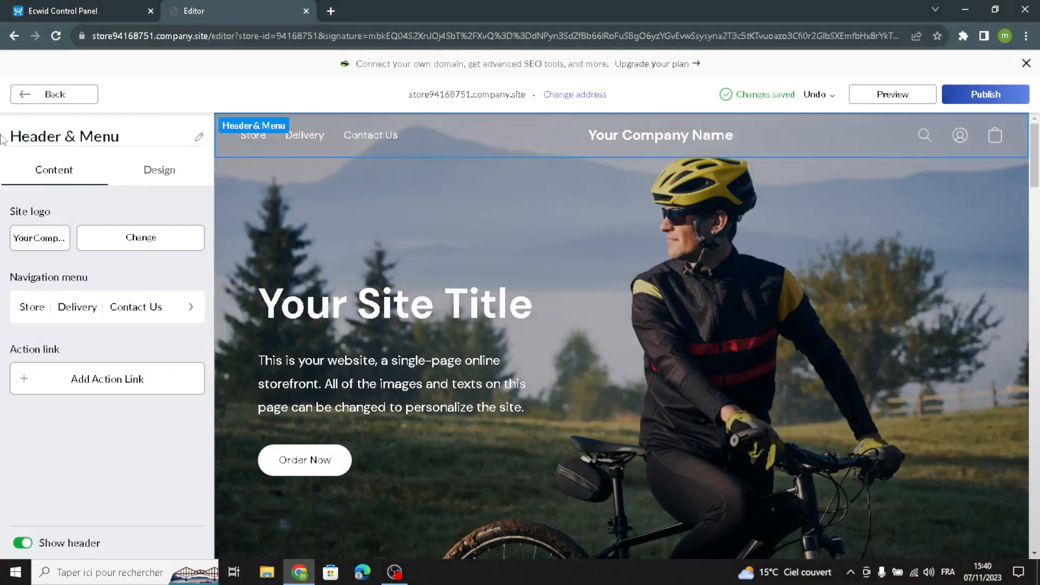
left_click(34, 241)
left_click_drag(95, 270, 3, 250)
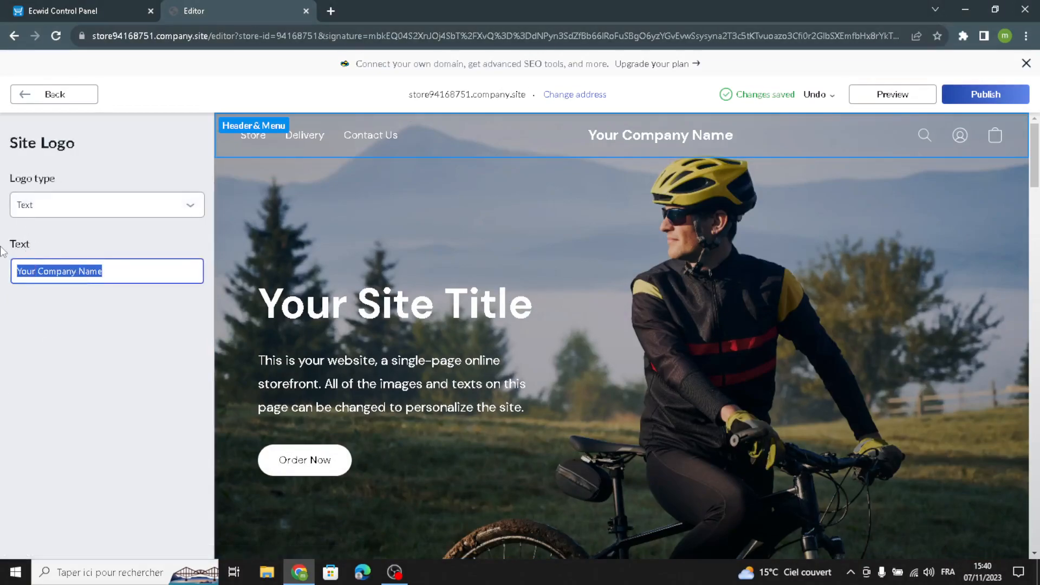
type("FitGear Hub")
left_click(47, 325)
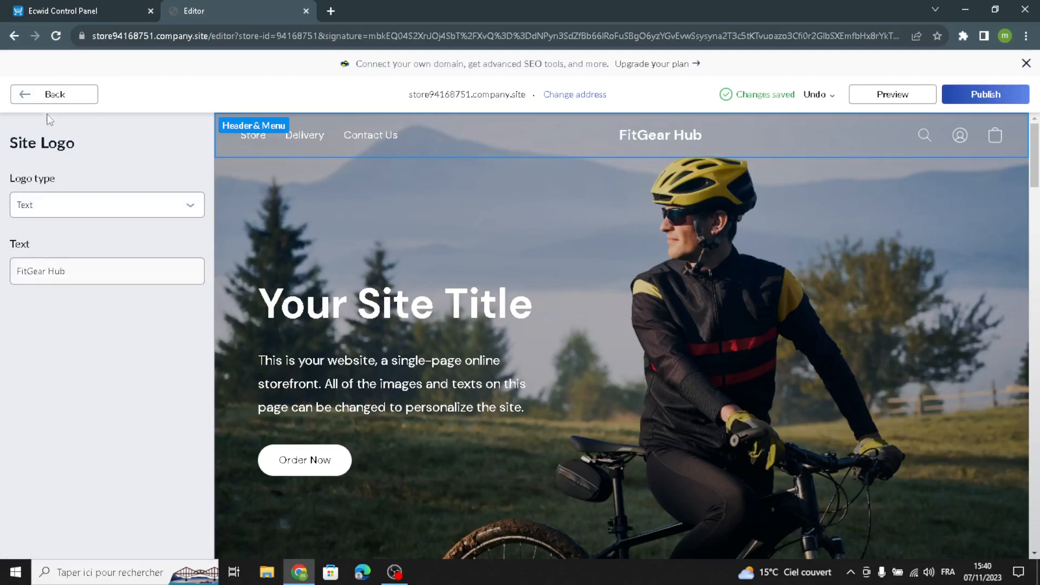
left_click(70, 96)
Step: Review the header's navigation menu and its Store item, and return to the Header & Menu settings
left_click(94, 321)
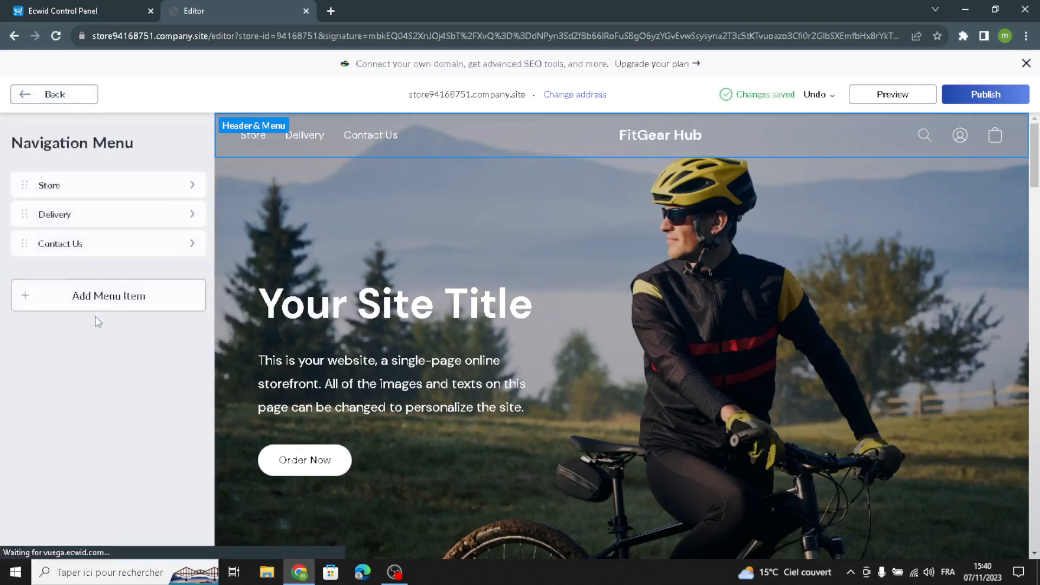
left_click(108, 187)
left_click(42, 96)
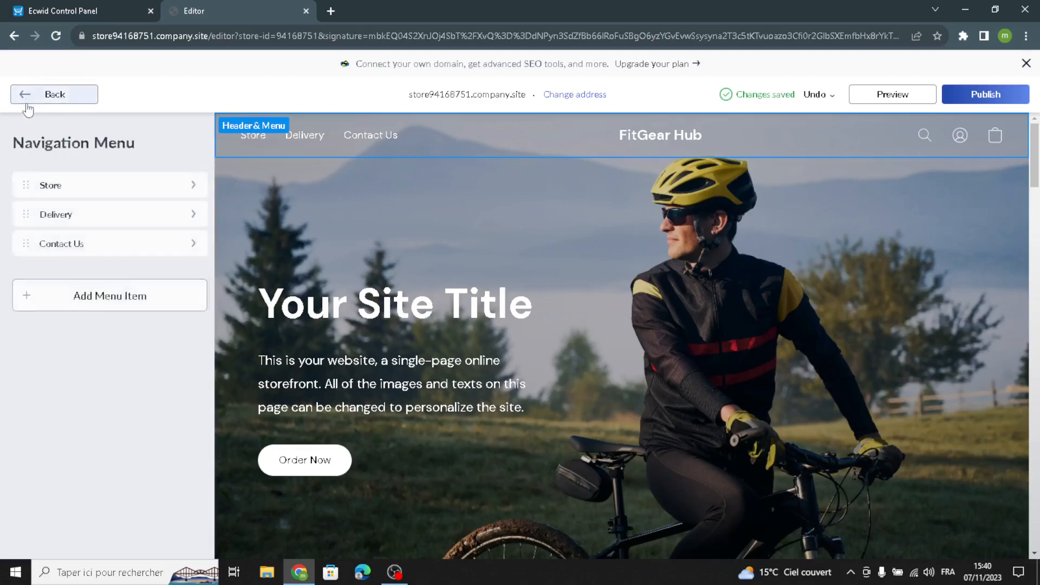
left_click(44, 96)
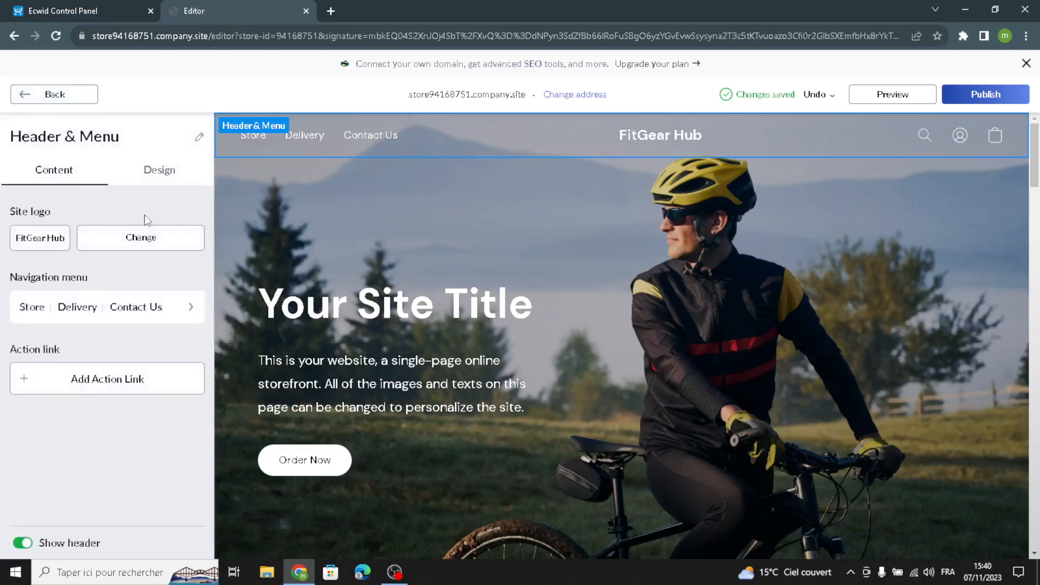
Step: Set the site logo's font to Alice and its size to 26 in the header design
left_click(166, 180)
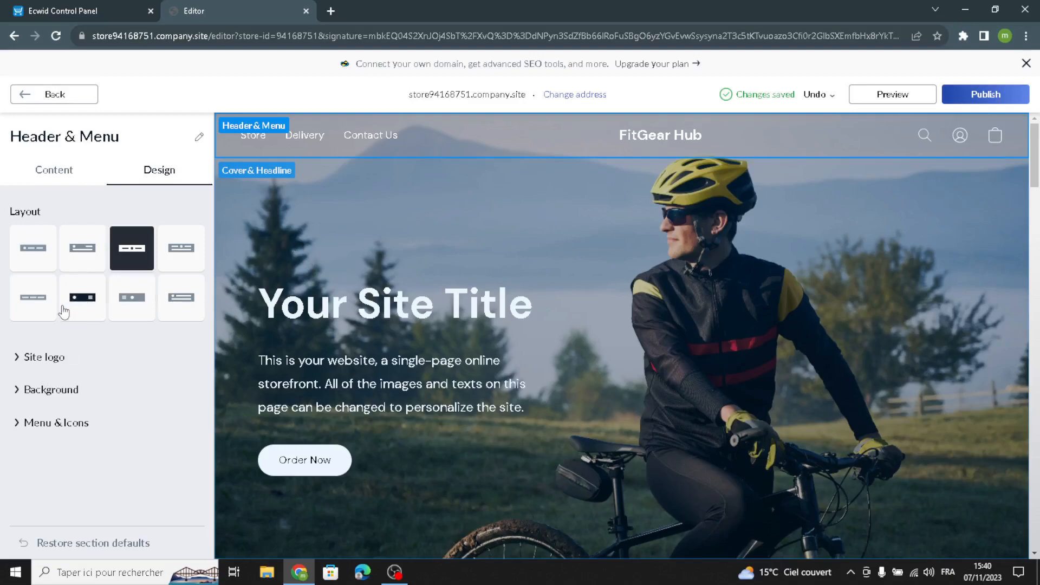
left_click(34, 358)
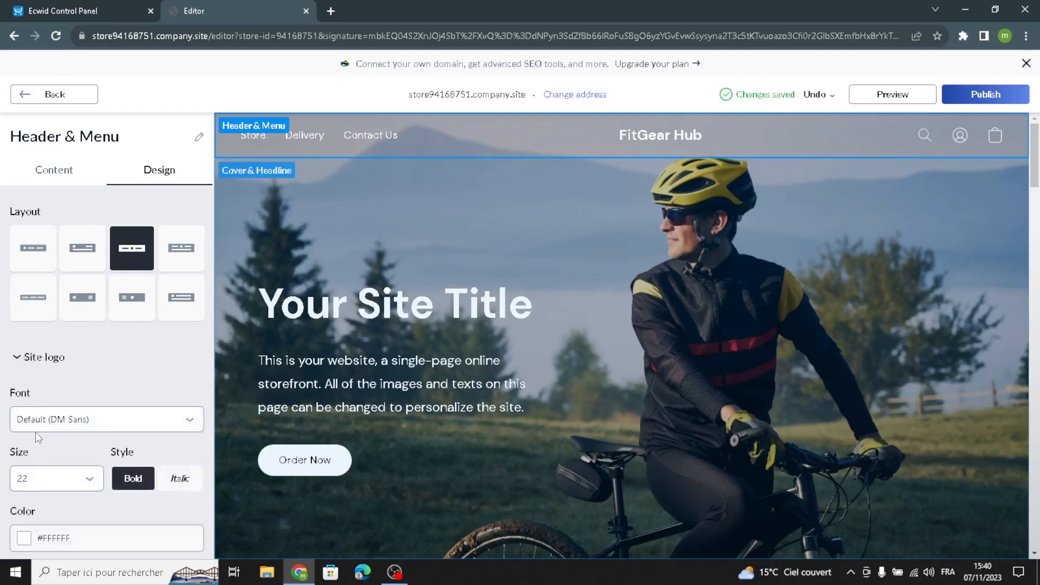
left_click(45, 420)
left_click(32, 308)
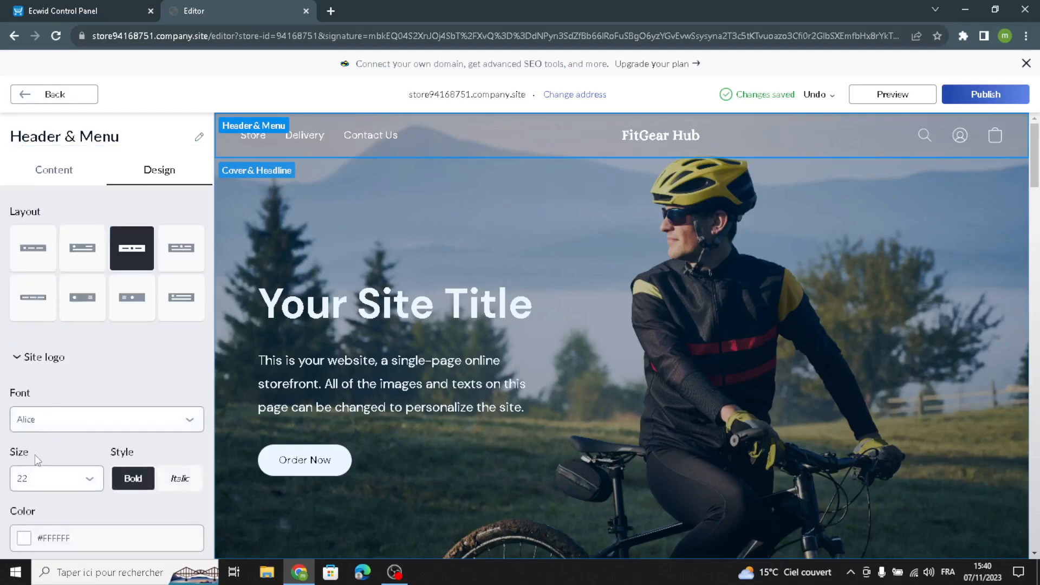
left_click(31, 479)
left_click(51, 432)
scroll(54, 512, "down", 2)
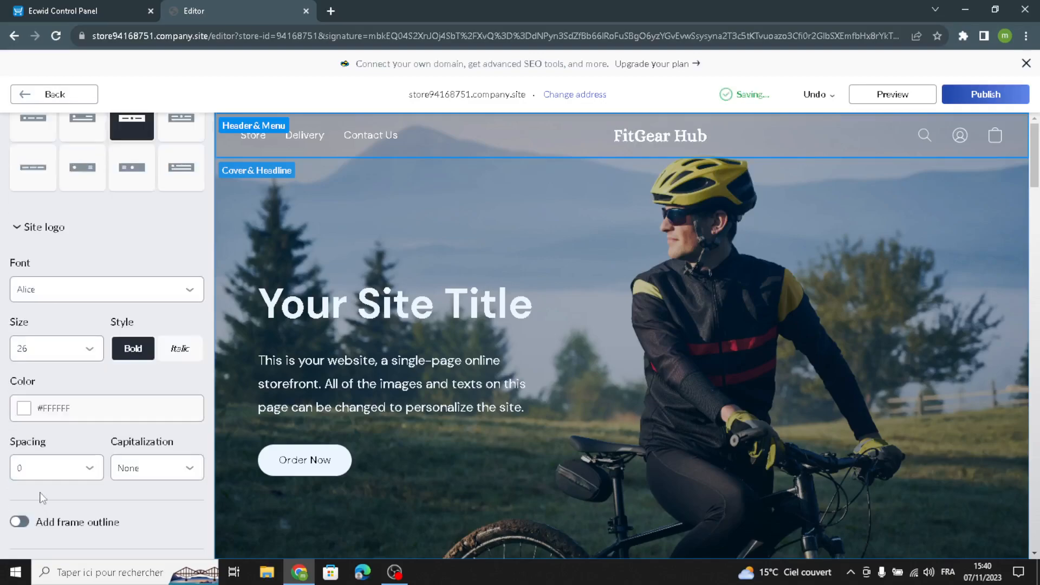
Step: Set the site logo's color to #1F3D58, add a frame outline around it, and leave the header settings
left_click(23, 407)
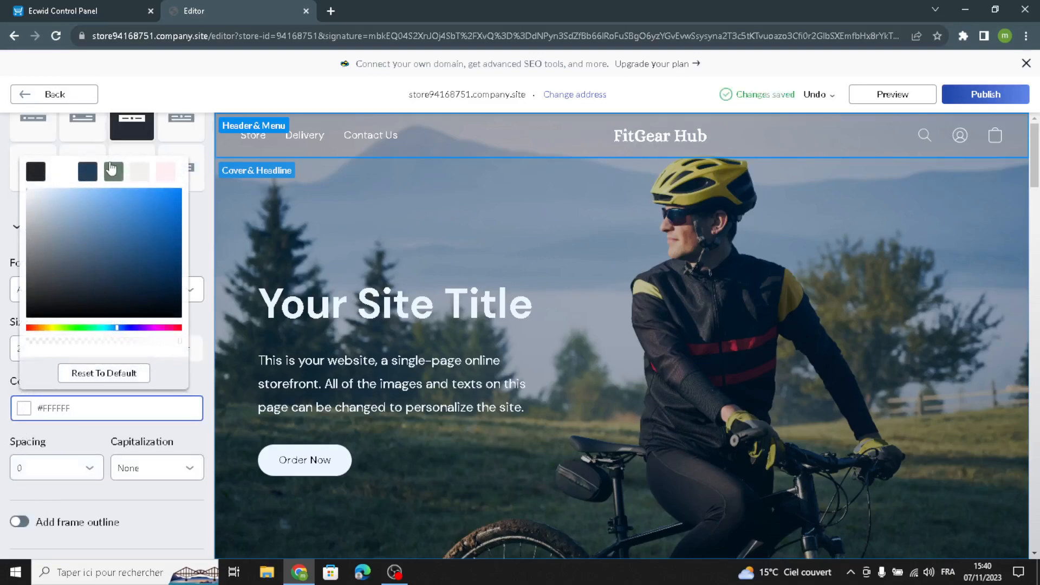
left_click(94, 174)
left_click(19, 522)
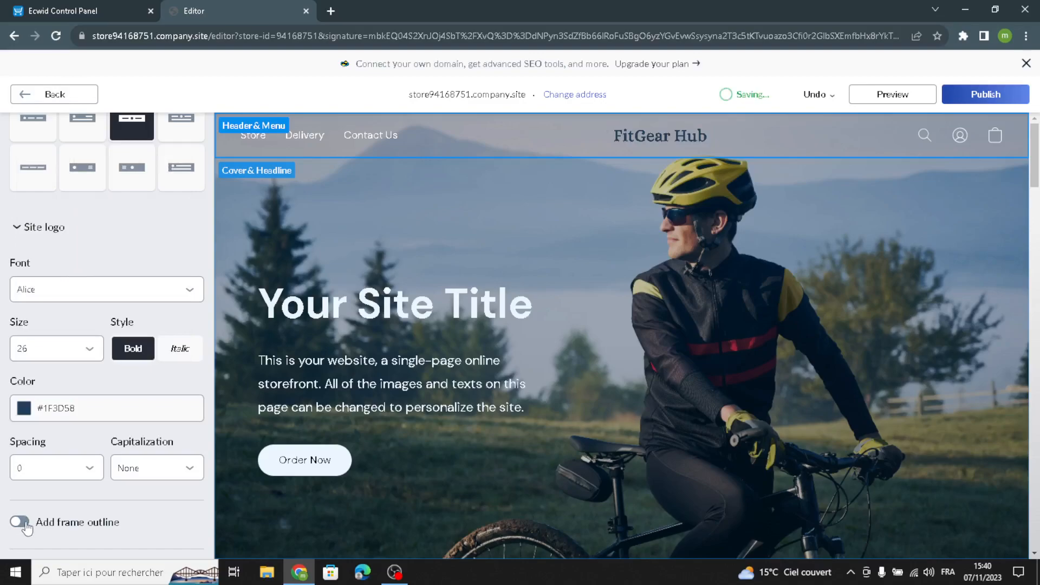
scroll(107, 498, "down", 2)
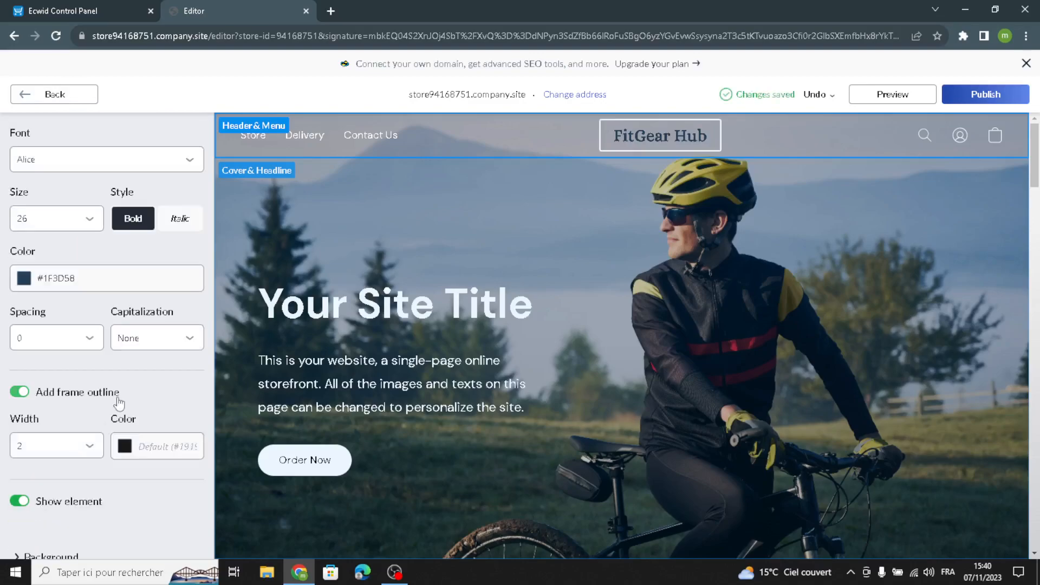
scroll(115, 401, "up", 4)
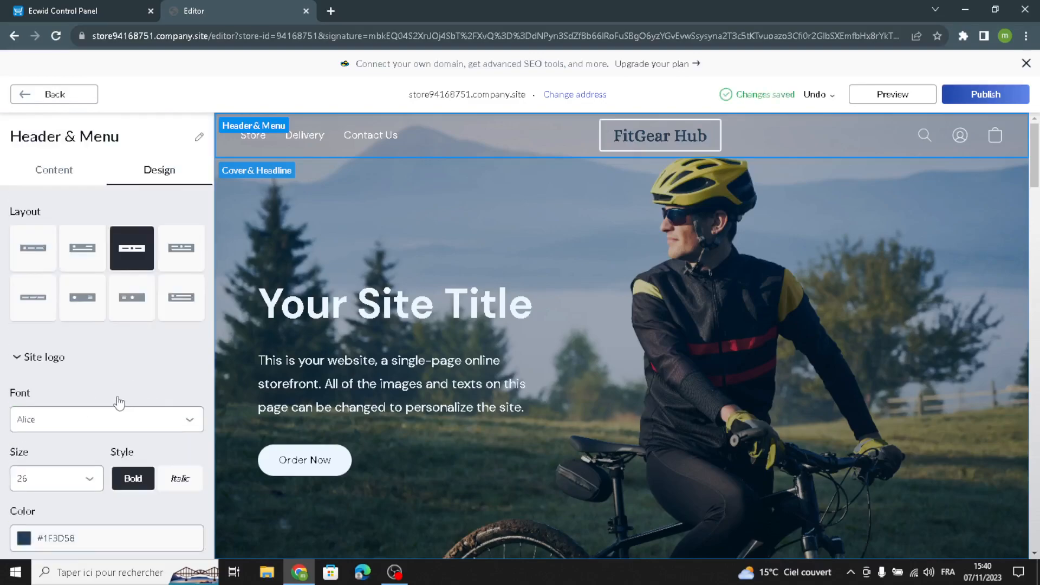
left_click(68, 97)
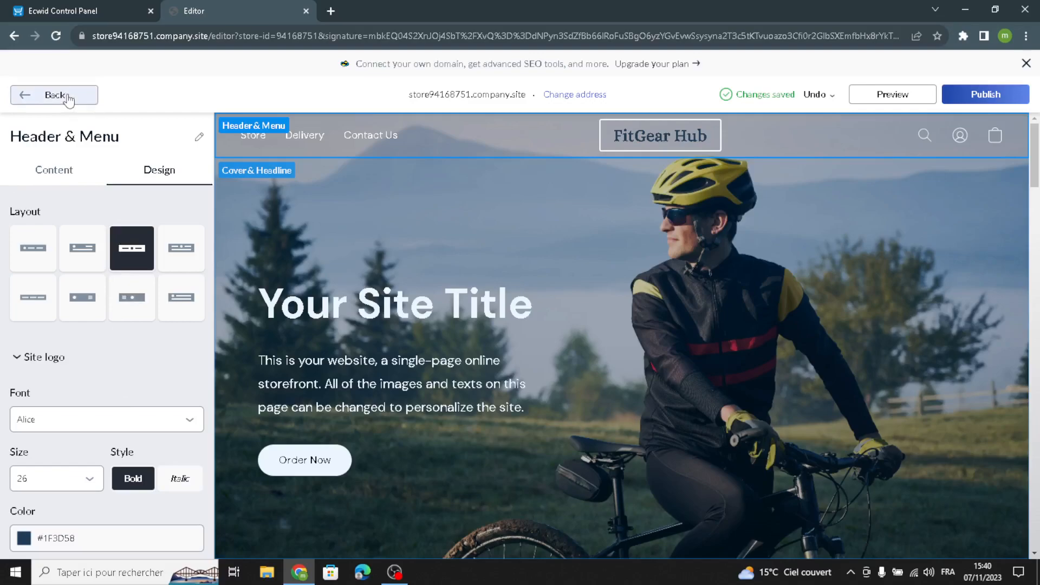
Step: Open the Cover & Headline section's content and clear its default title text
left_click(129, 241)
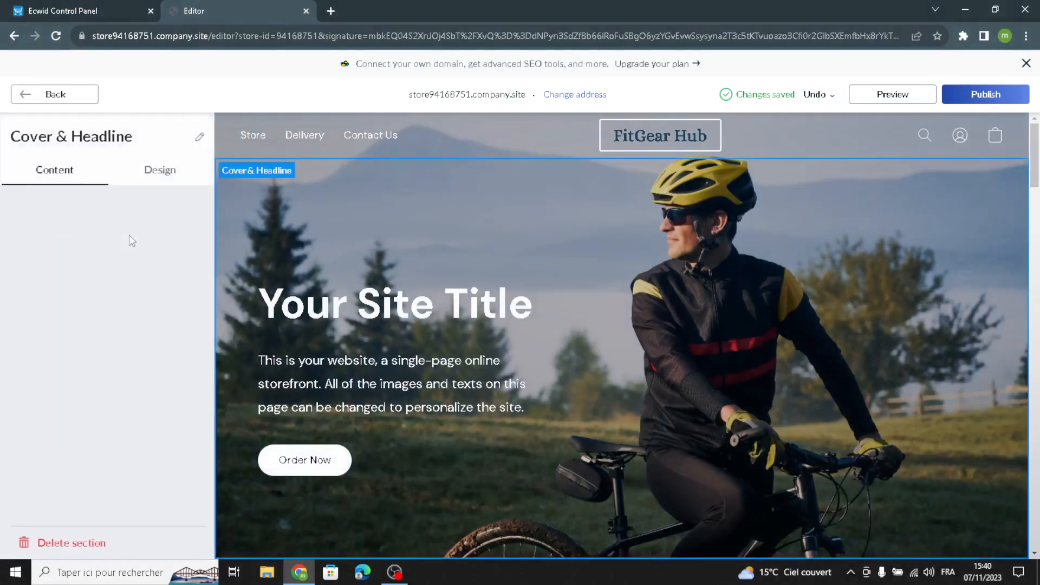
left_click(123, 245)
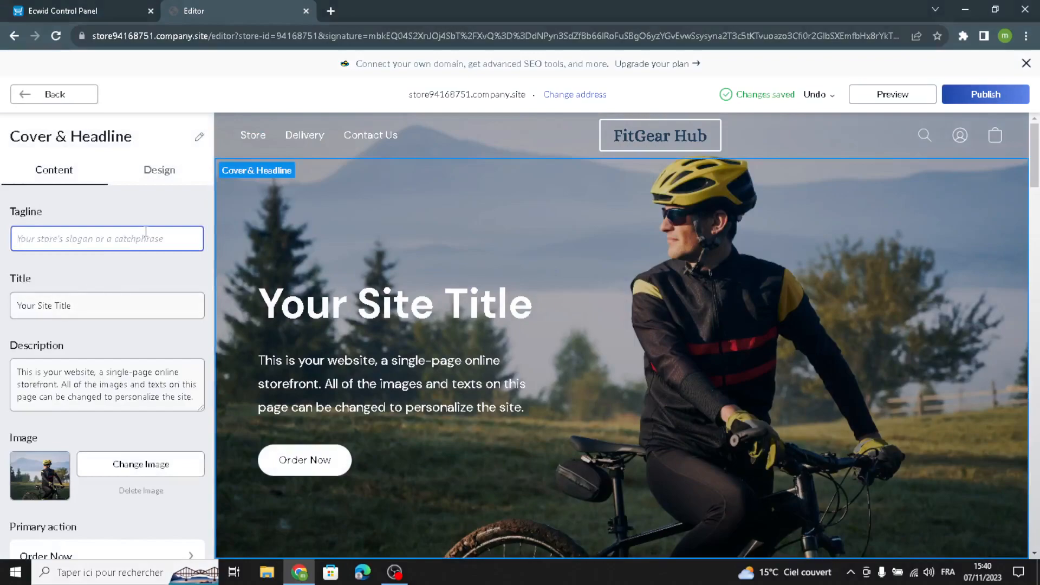
left_click_drag(81, 306, 6, 307)
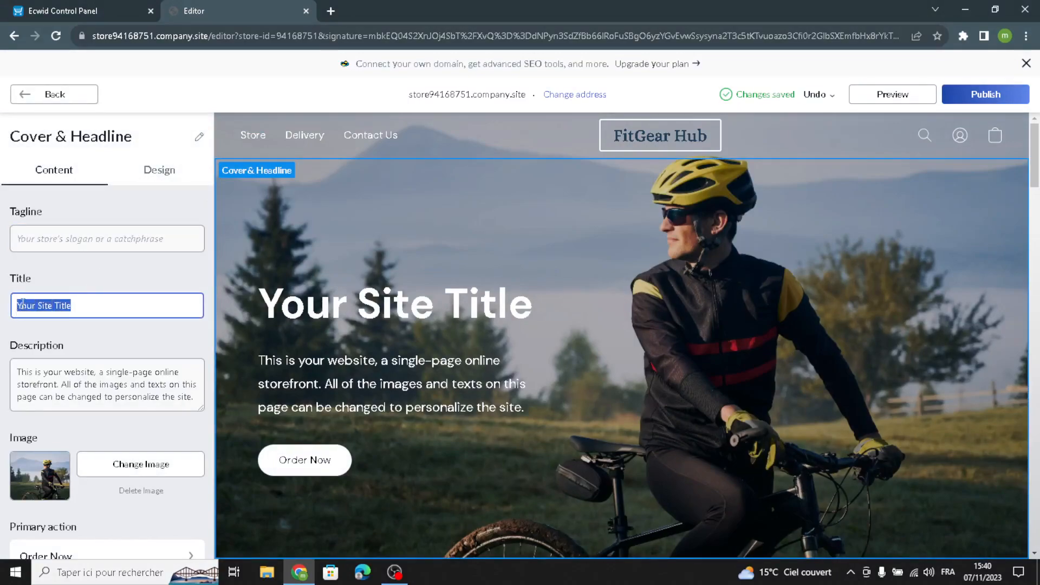
key("ctrl+f")
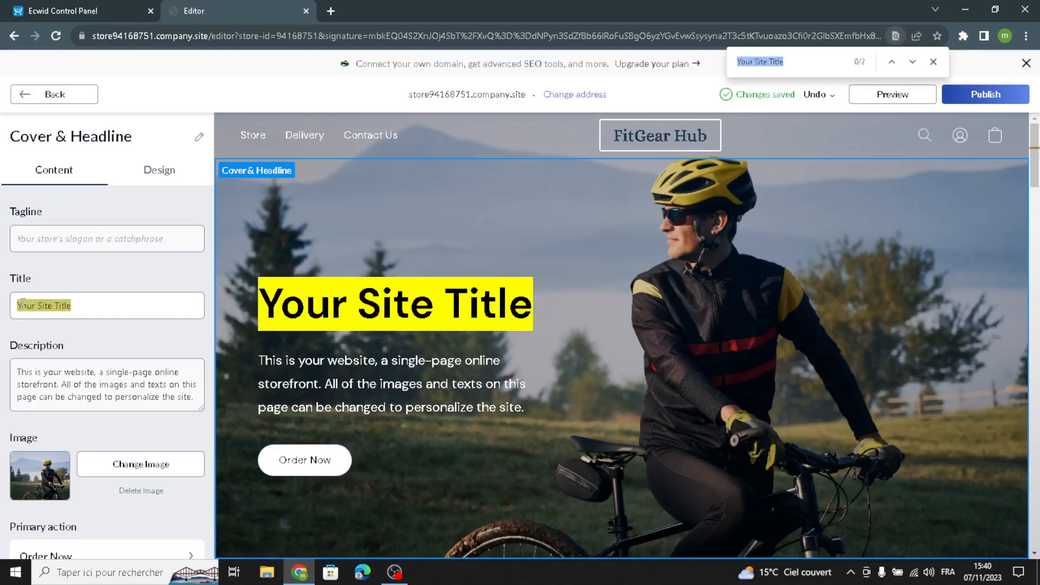
left_click(135, 315)
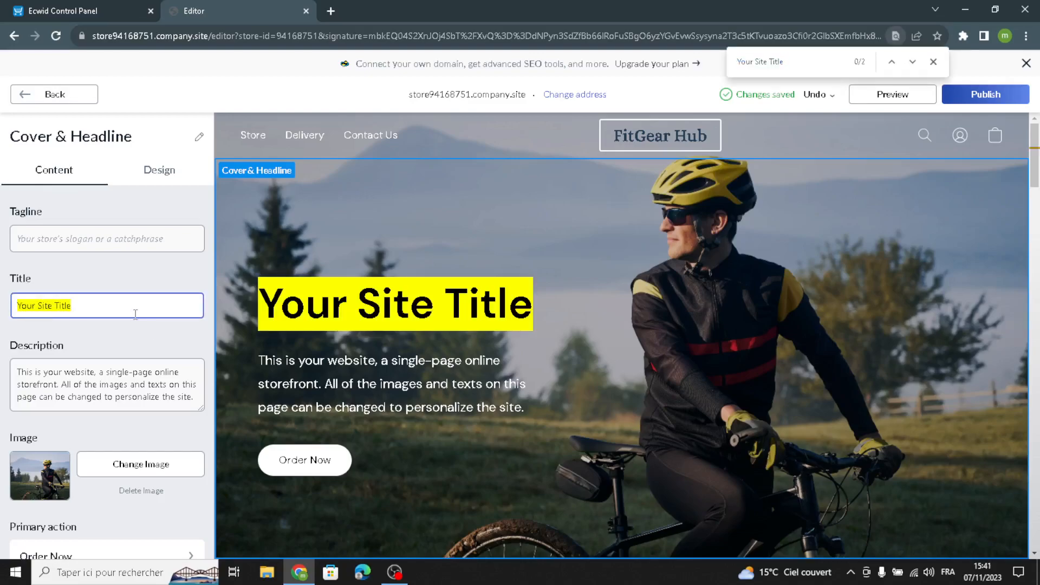
key("BackSpace")
key("BackSpace")
key("BackSpace")
key("BackSpace")
key("BackSpace")
key("BackSpace")
key("BackSpace")
key("BackSpace")
key("BackSpace")
key("BackSpace")
key("BackSpace")
key("BackSpace")
key("BackSpace")
key("BackSpace")
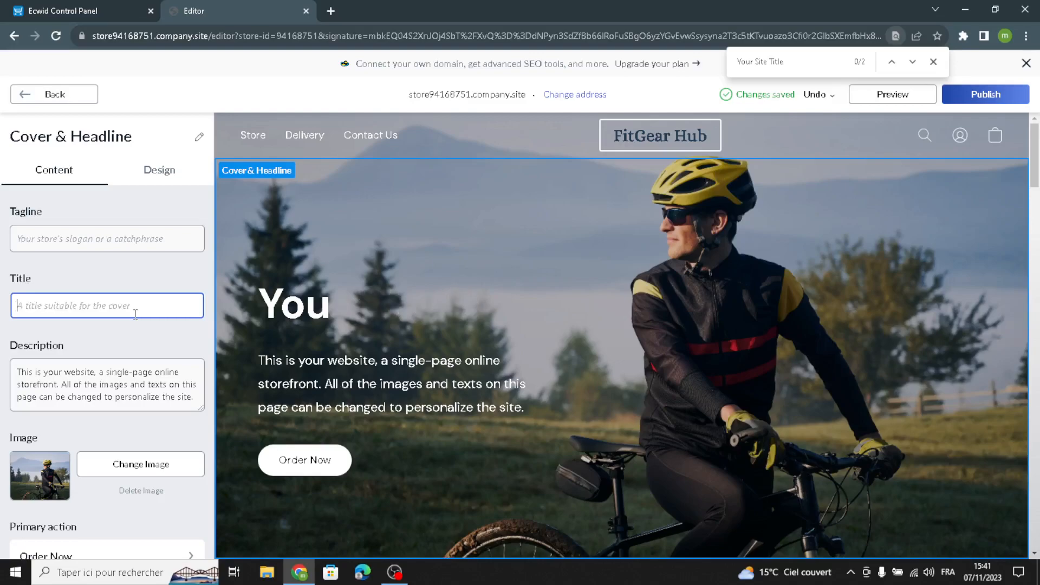
key("ctrl+f")
key("BackSpace")
type("it")
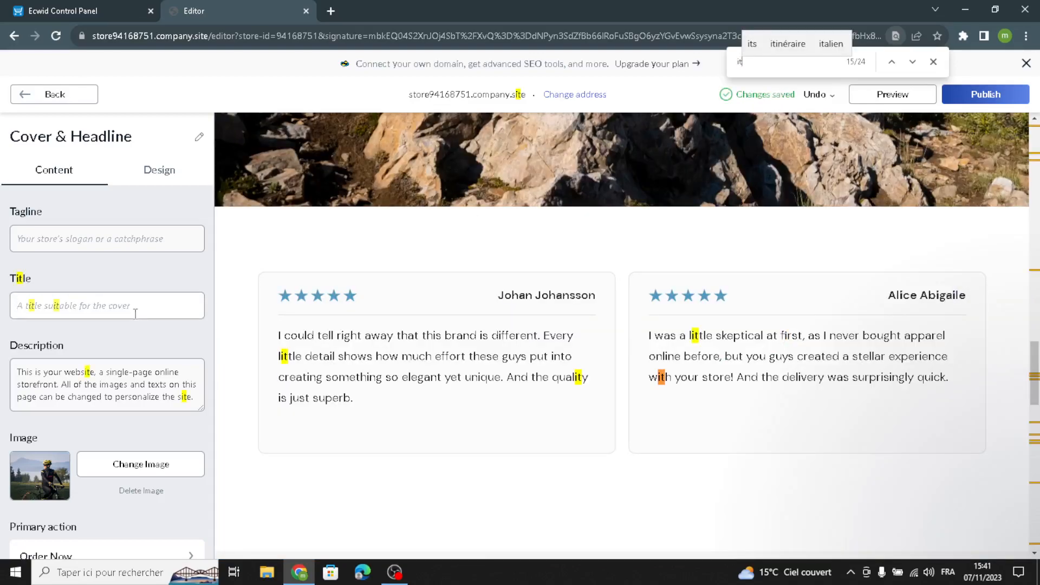
key("Escape")
Step: Enter "Fitness hub" as the title of the Cover & Headline section
type("F")
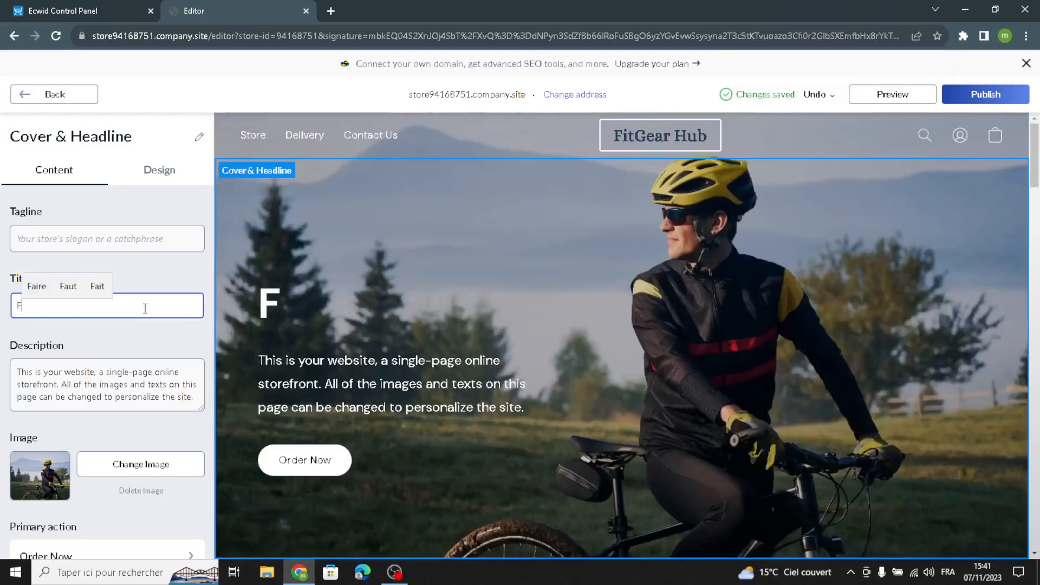
type("itness ")
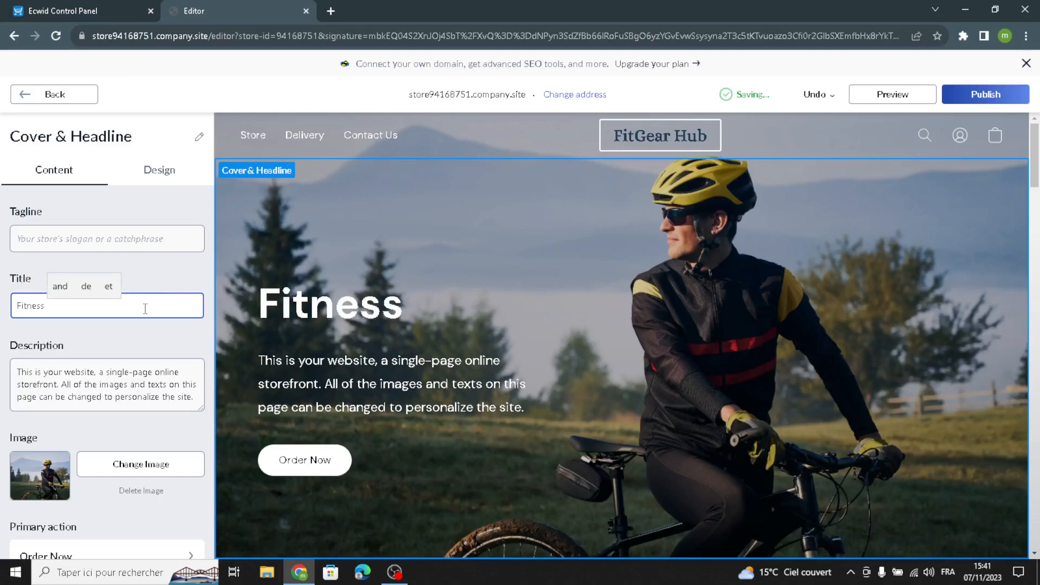
type("hub")
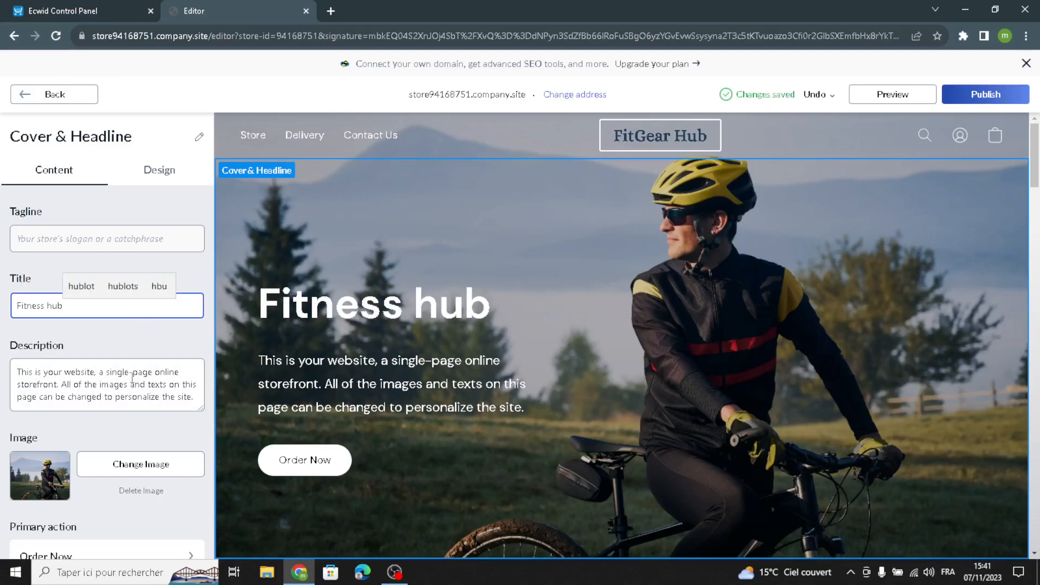
Step: Replace the cover description with "Welcome to our site for fitness and workout equipment."
left_click_drag(200, 392, 2, 332)
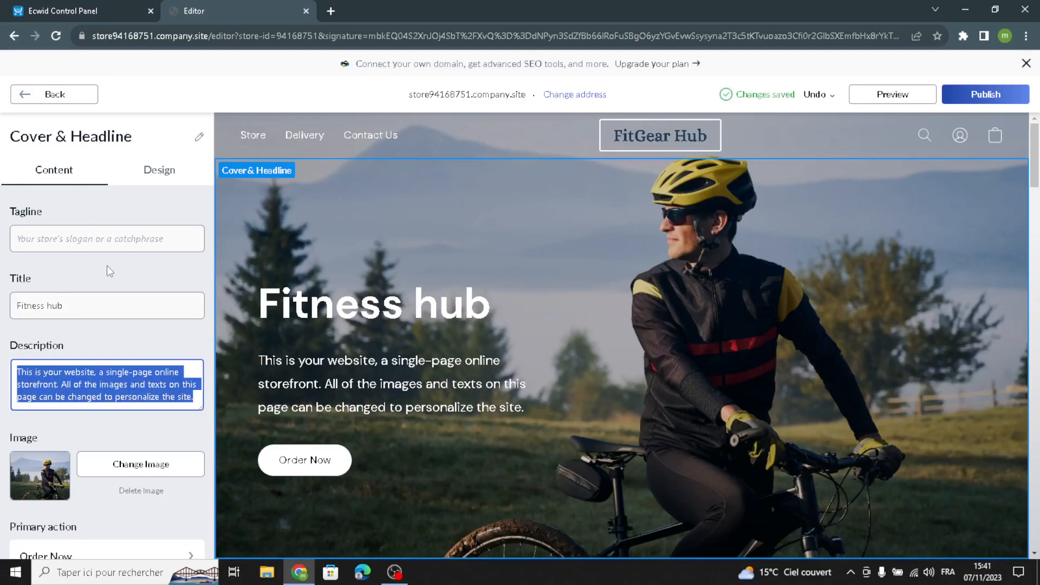
key("ctrl+w")
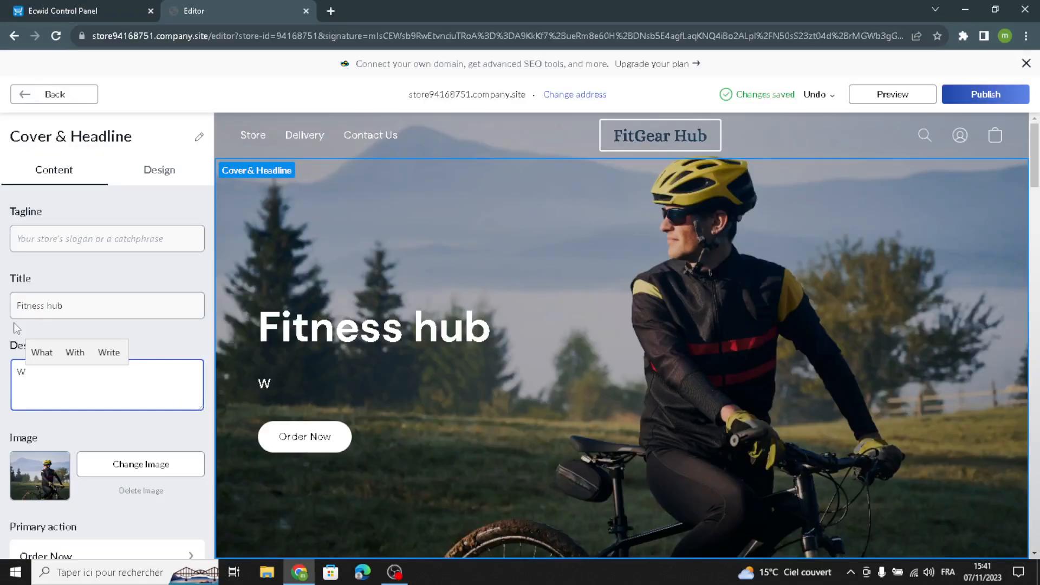
type("elcome to our sit ef")
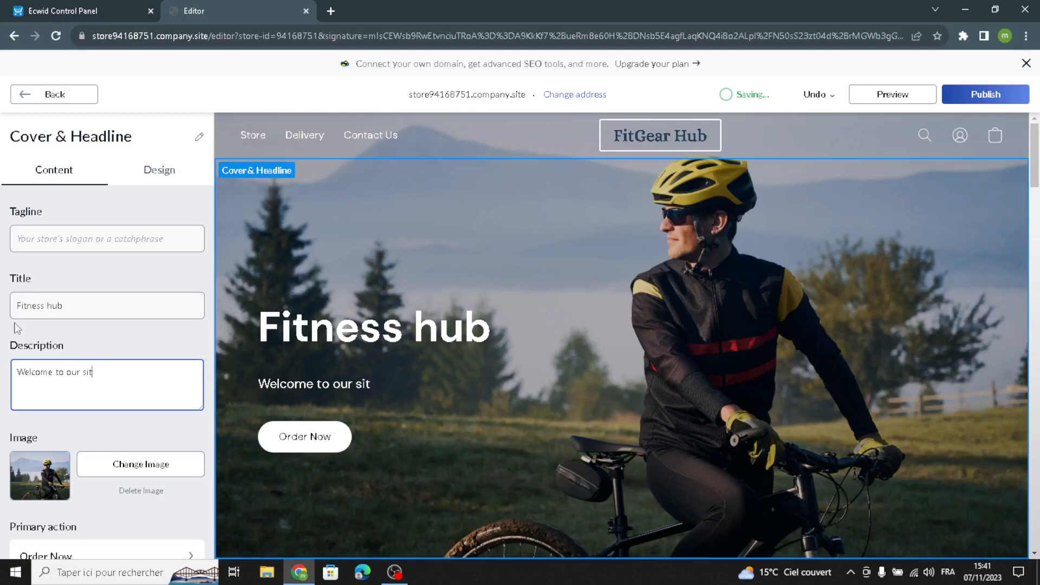
type("e for f")
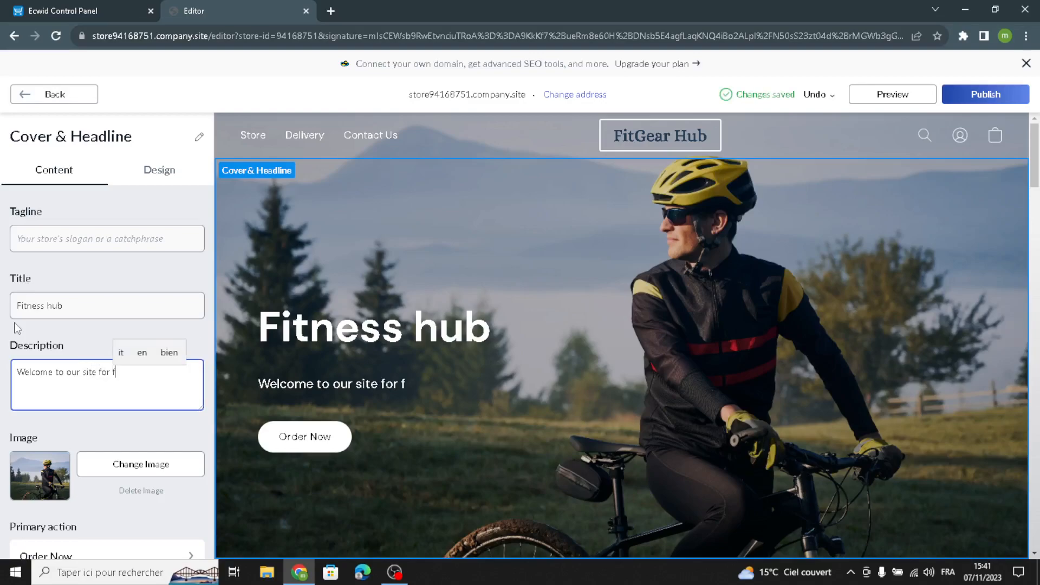
type("itness ")
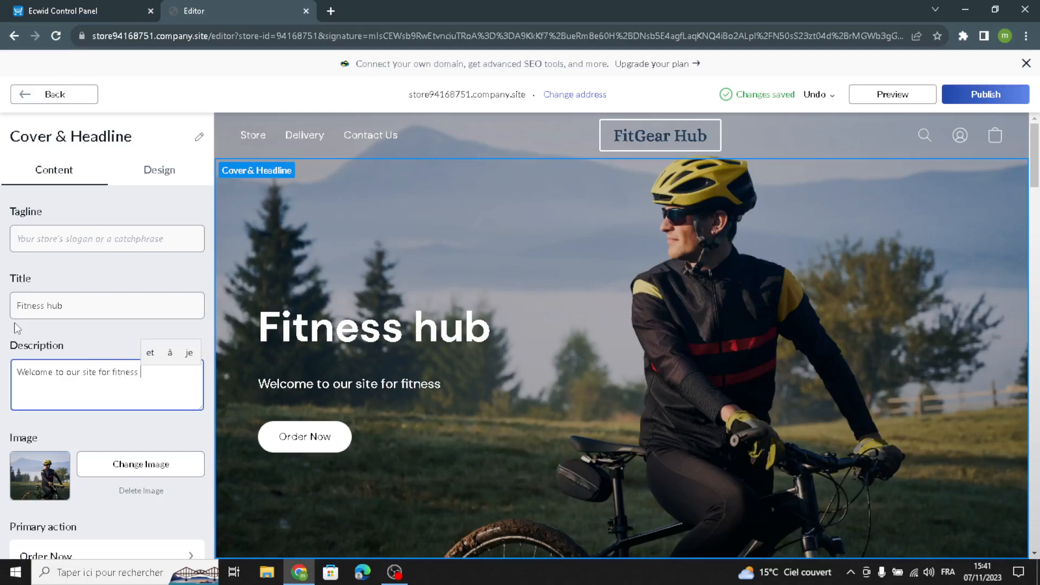
type("and wor")
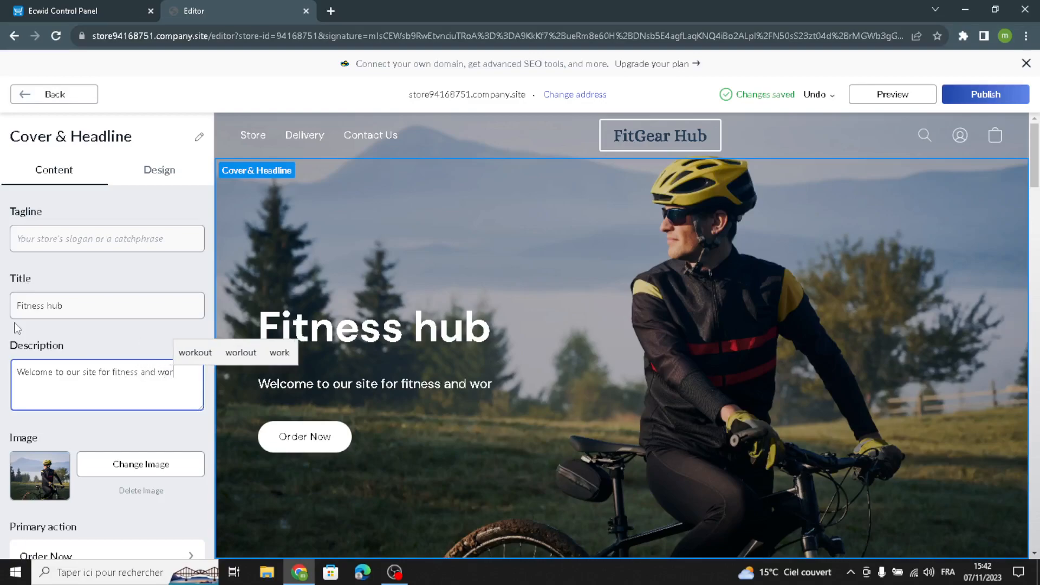
type("kout eq")
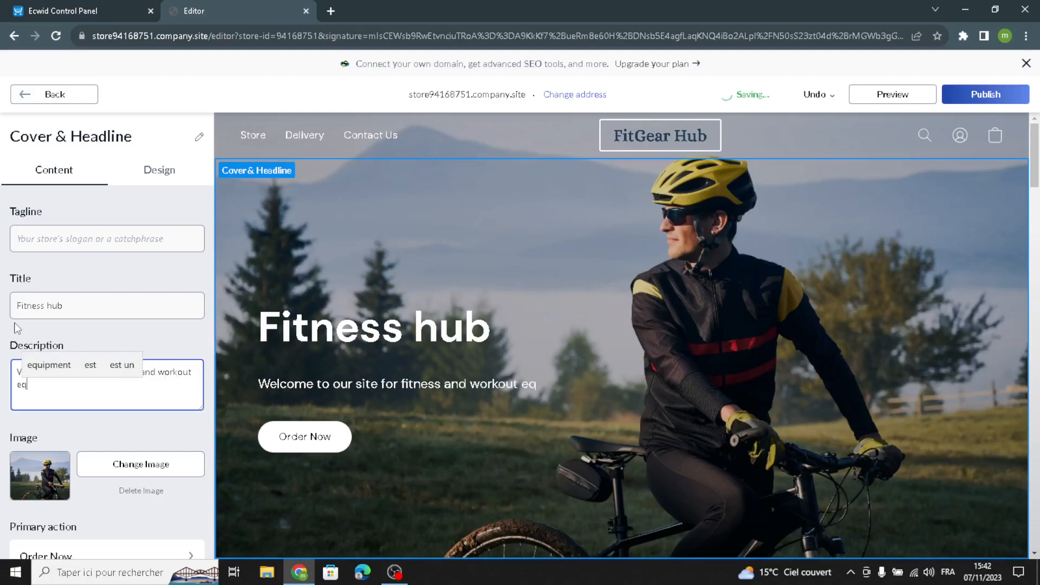
type("uipment")
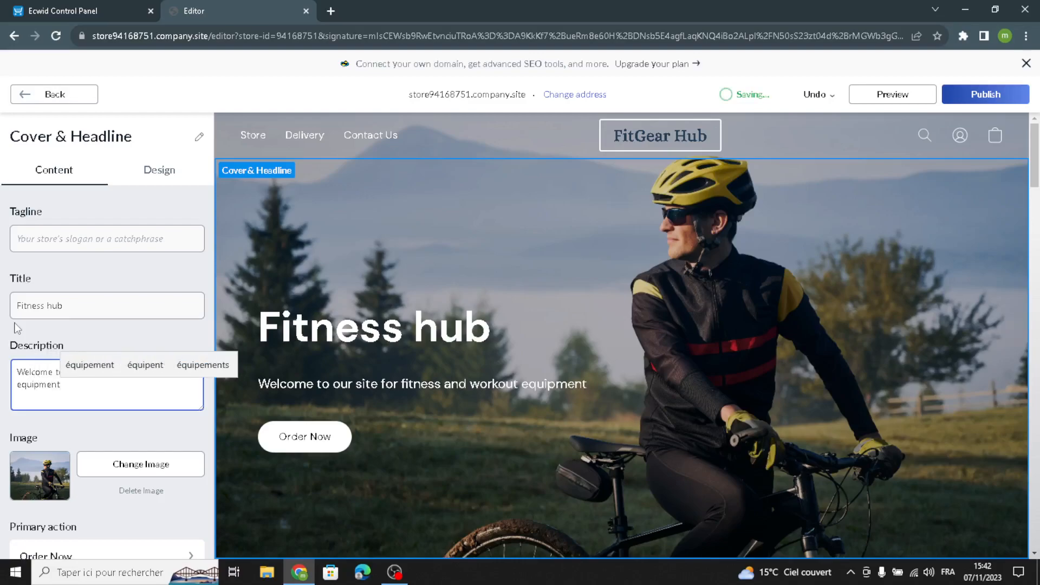
type(".")
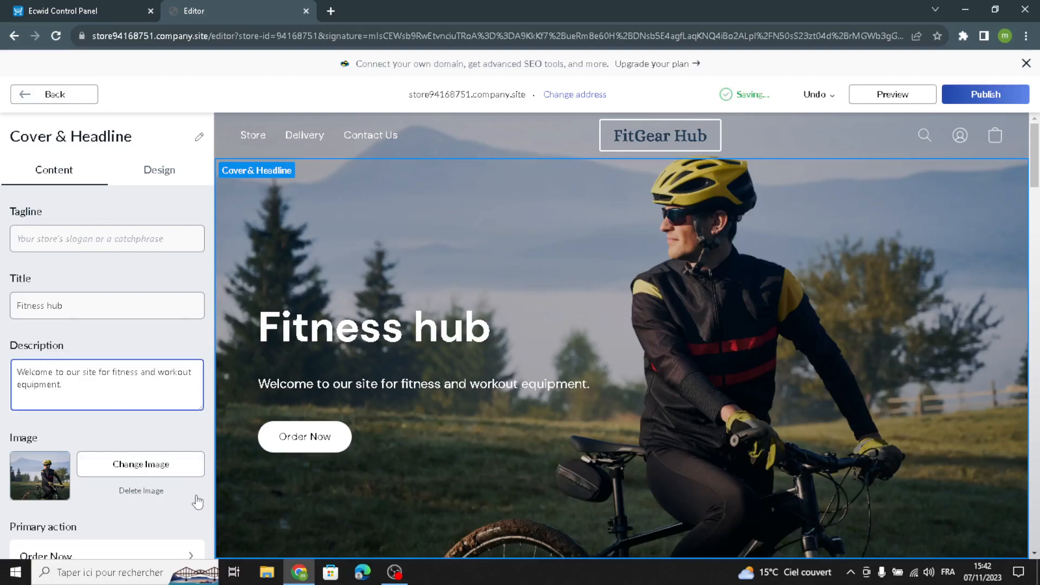
scroll(129, 450, "down", 3)
scroll(128, 449, "up", 3)
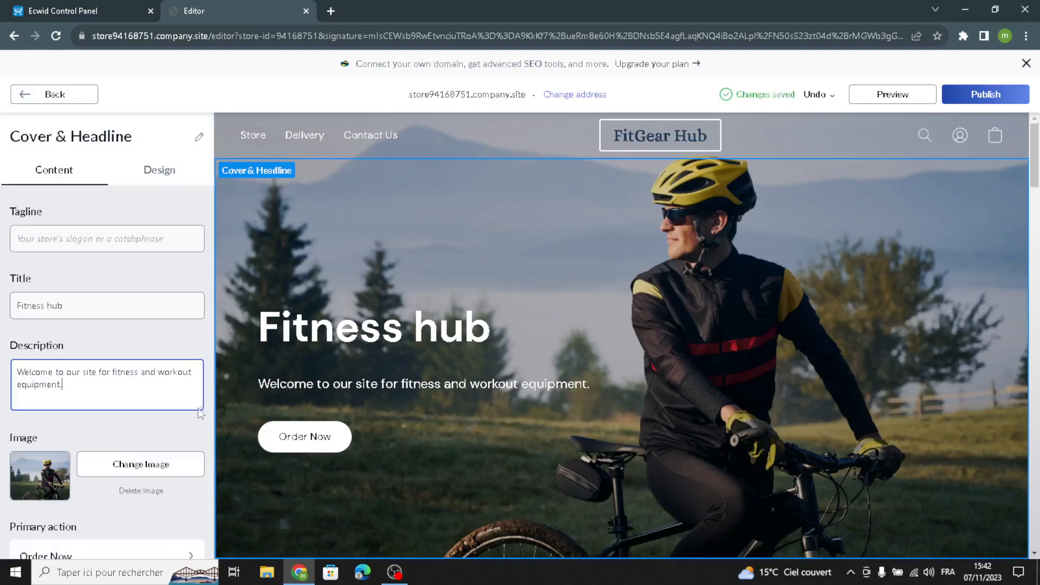
Step: Search Google Images for "fitness and workout equipment" in a new browser tab
left_click(337, 11)
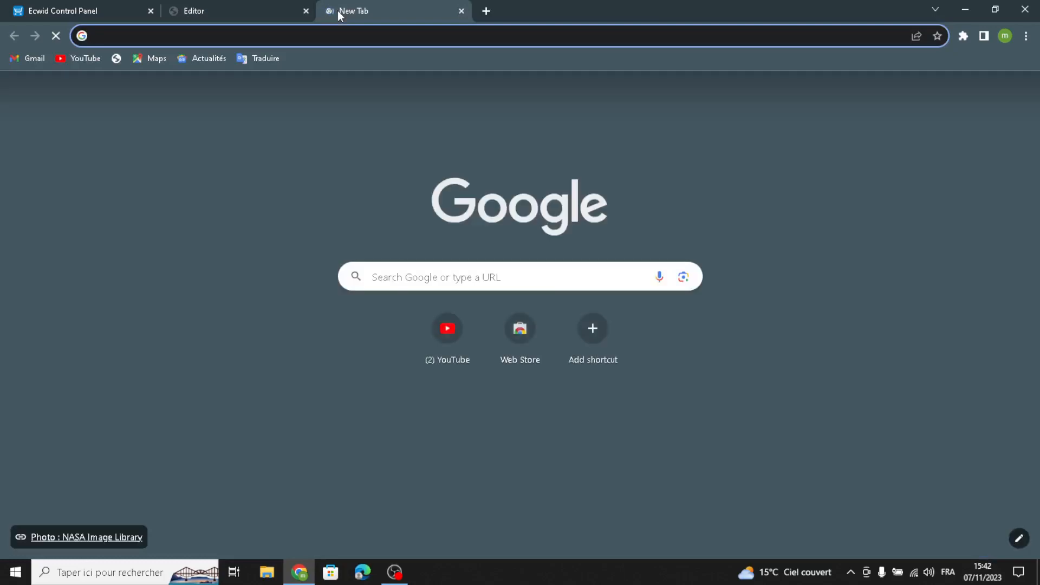
type("fit")
type("ness")
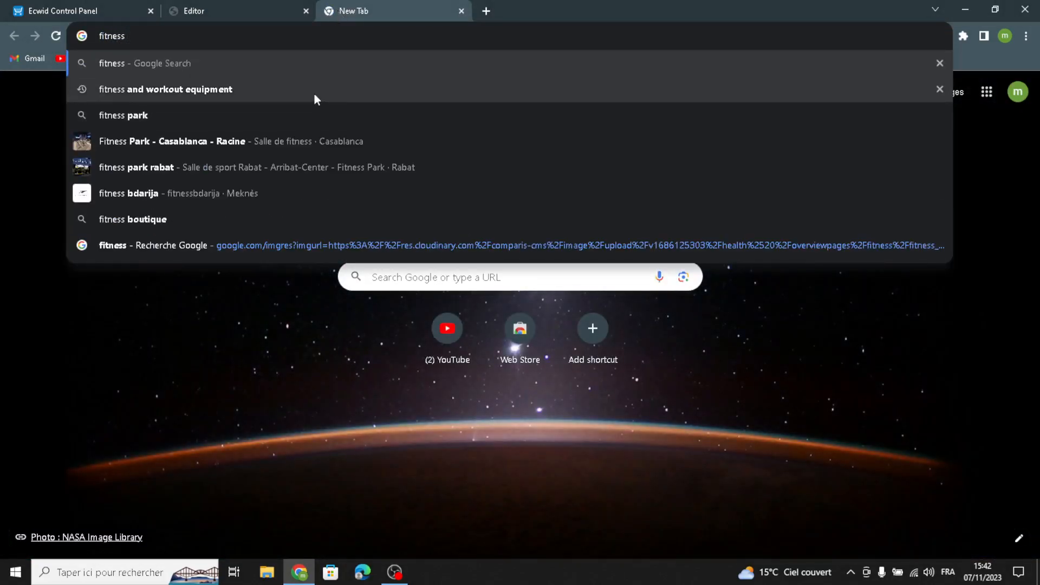
left_click(314, 93)
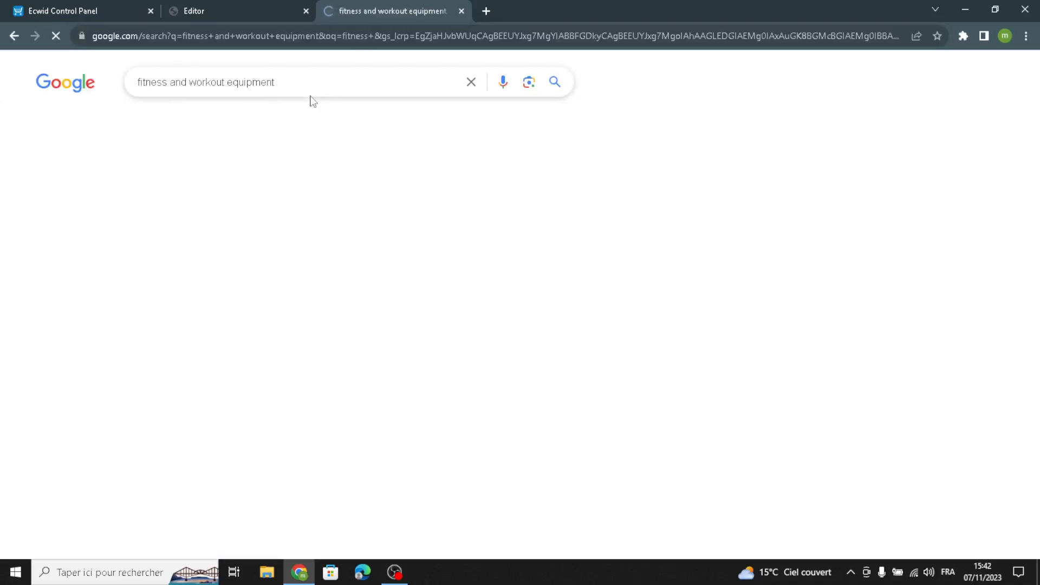
left_click(210, 121)
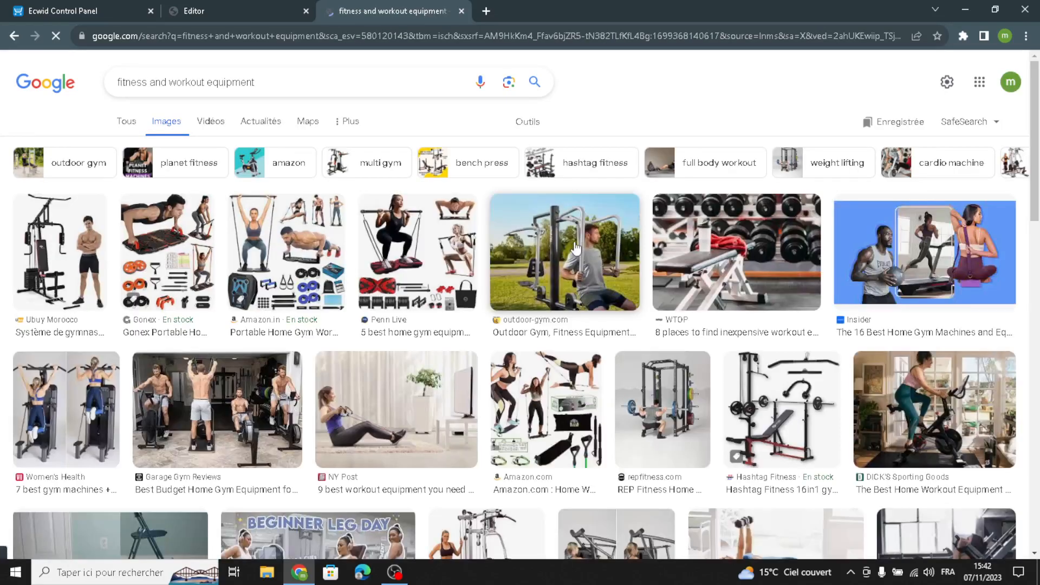
Step: Examine the image results for a suitable gym equipment photo for the store cover
scroll(578, 336, "down", 8)
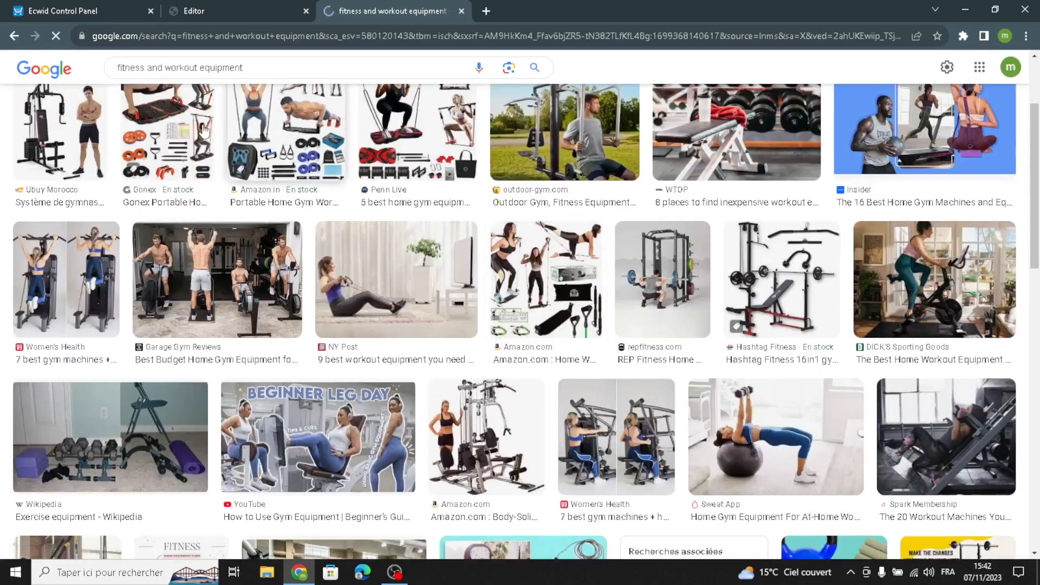
scroll(535, 236, "down", 7)
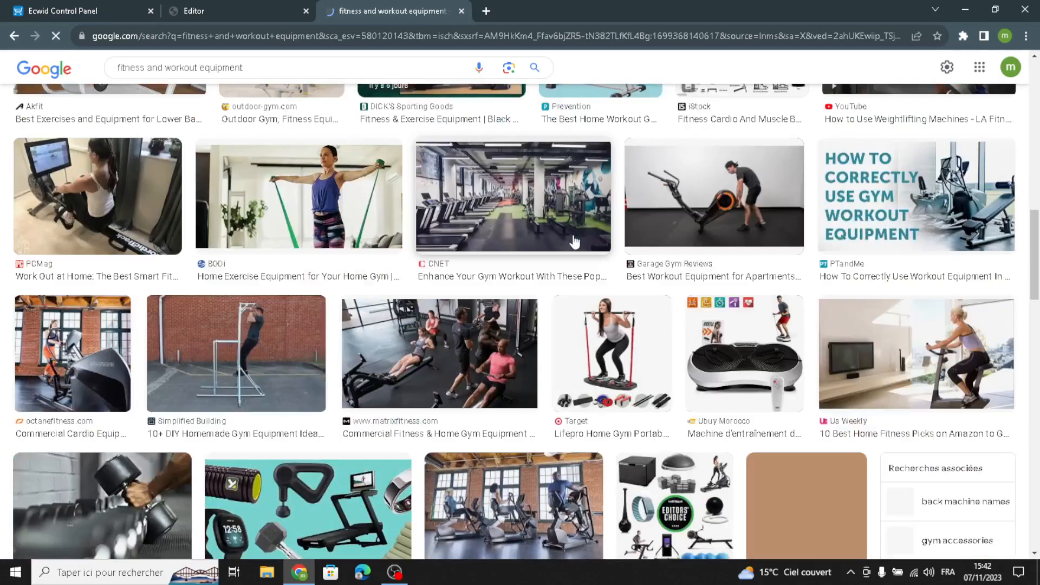
scroll(576, 242, "down", 5)
scroll(586, 263, "down", 7)
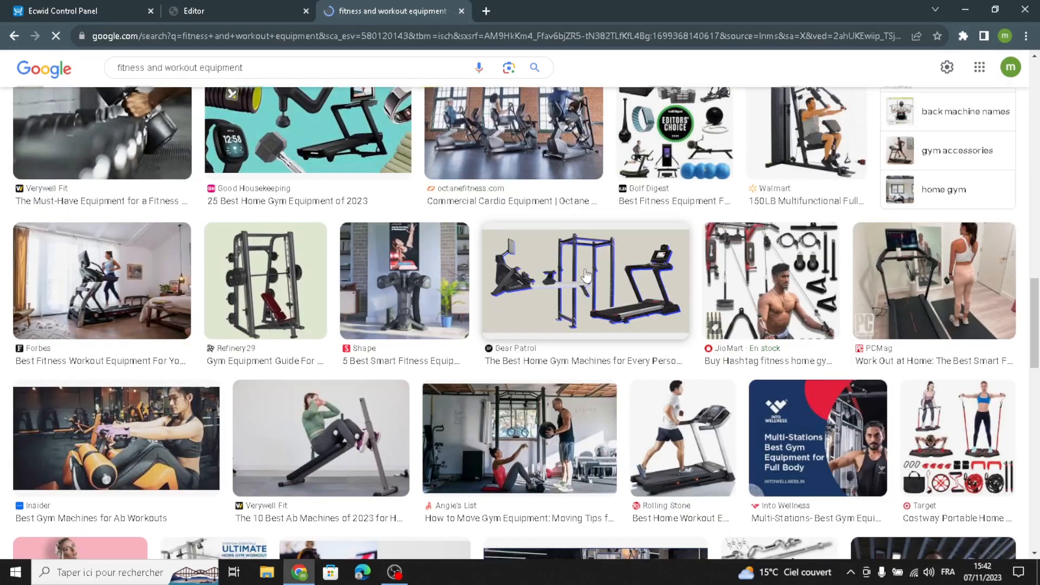
scroll(584, 269, "down", 10)
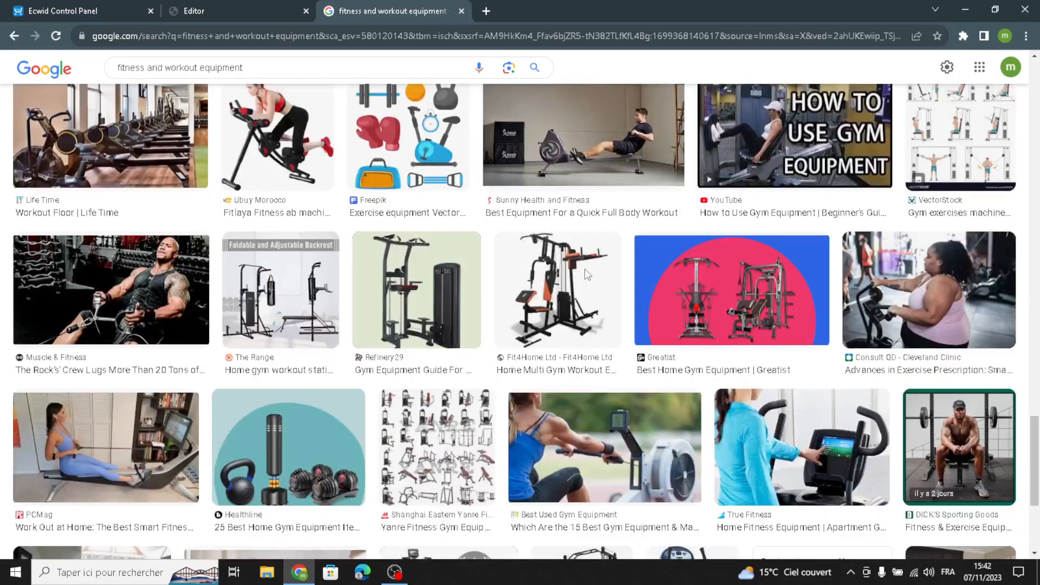
scroll(584, 269, "down", 4)
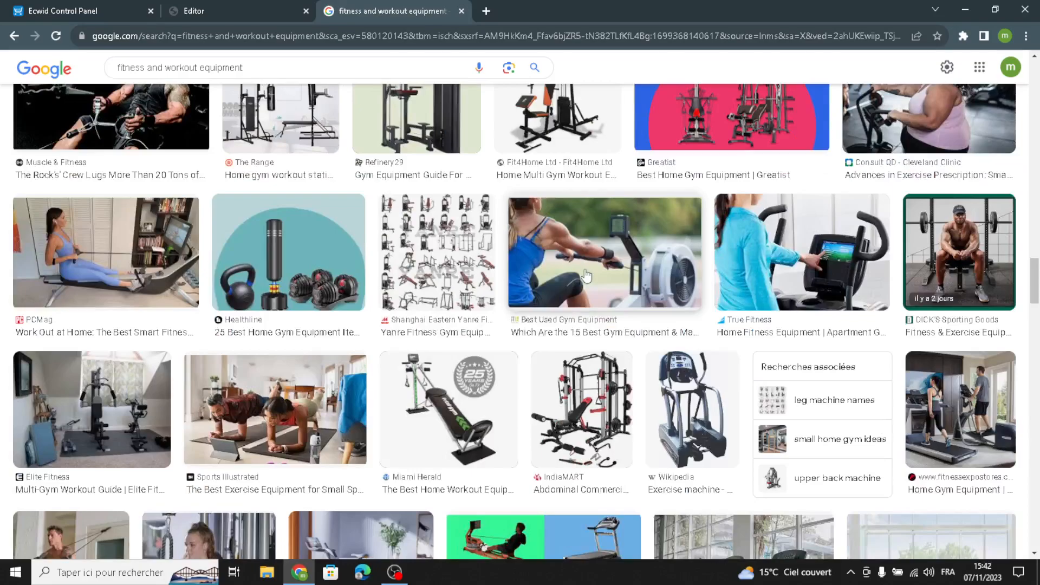
scroll(586, 276, "down", 7)
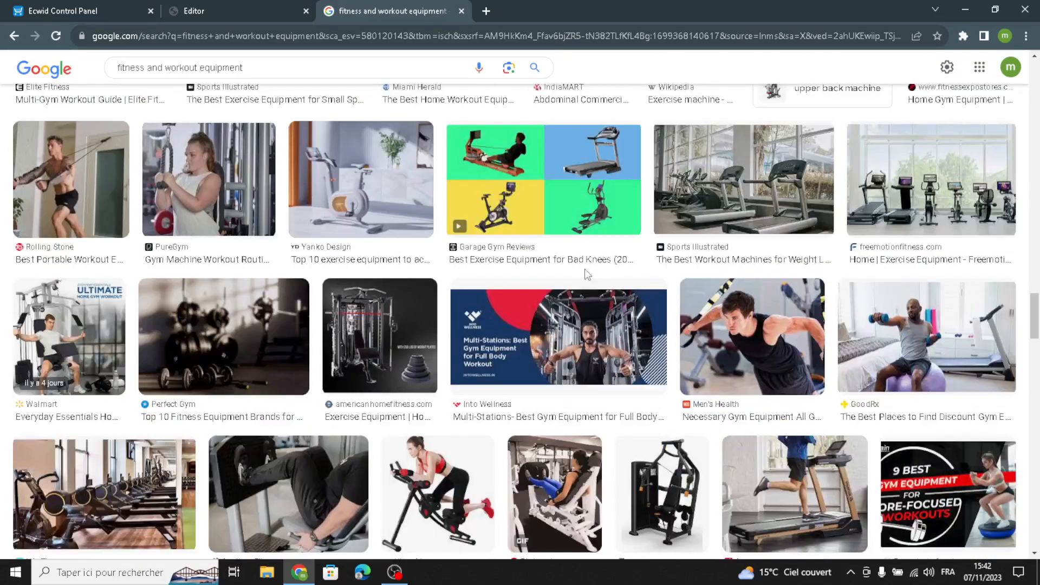
scroll(587, 273, "down", 4)
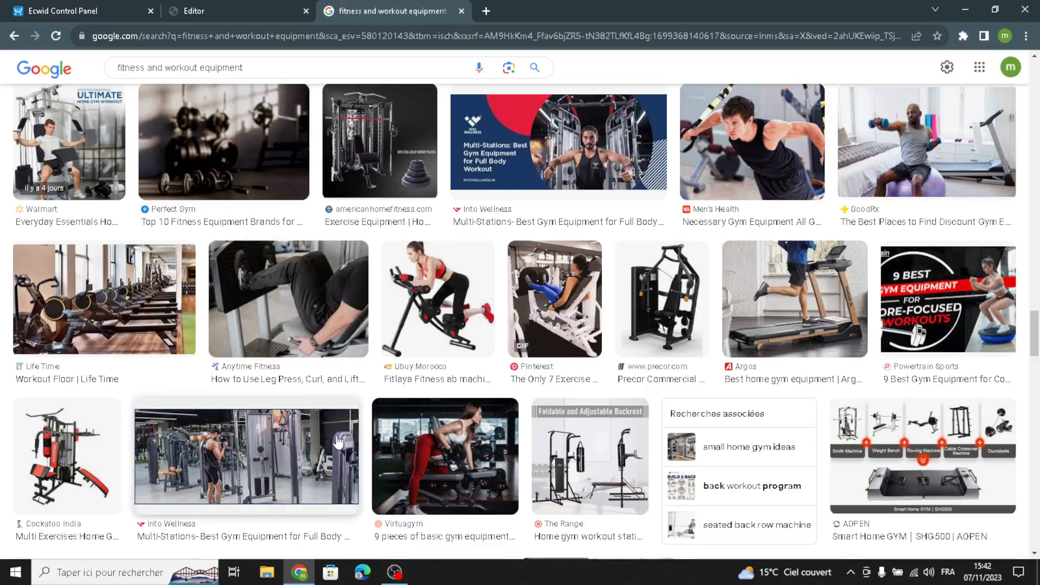
scroll(313, 395, "down", 1)
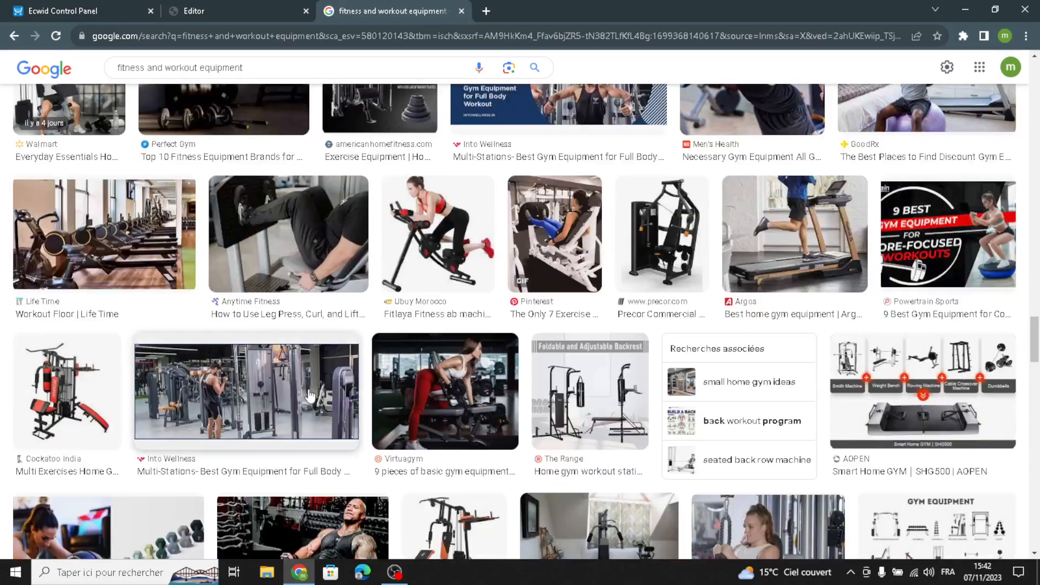
scroll(343, 261, "up", 1)
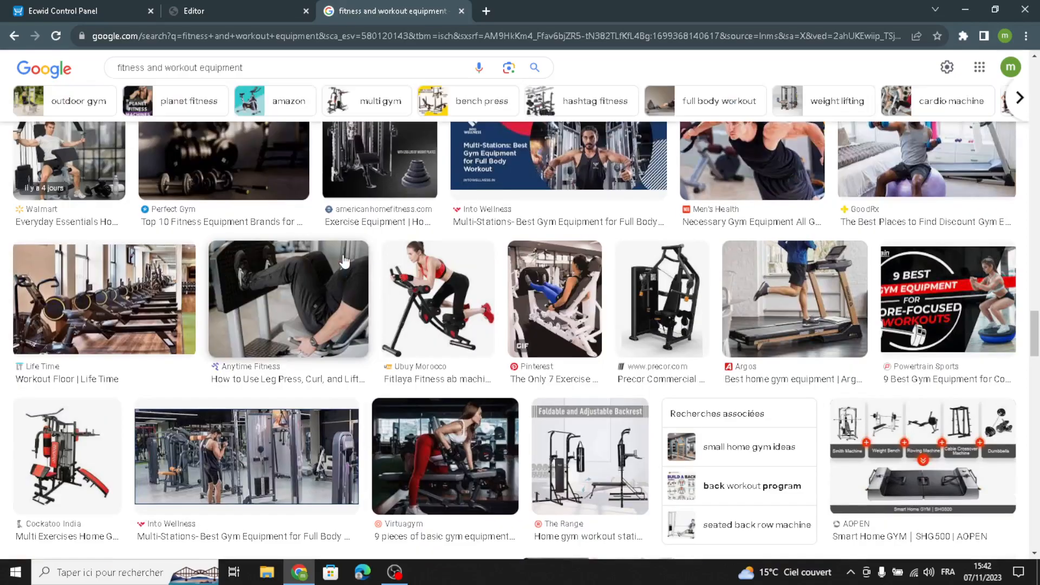
Step: Open the Perfect Gym photo of dumbbells and weight racks at larger size and save it to the computer
left_click(881, 264)
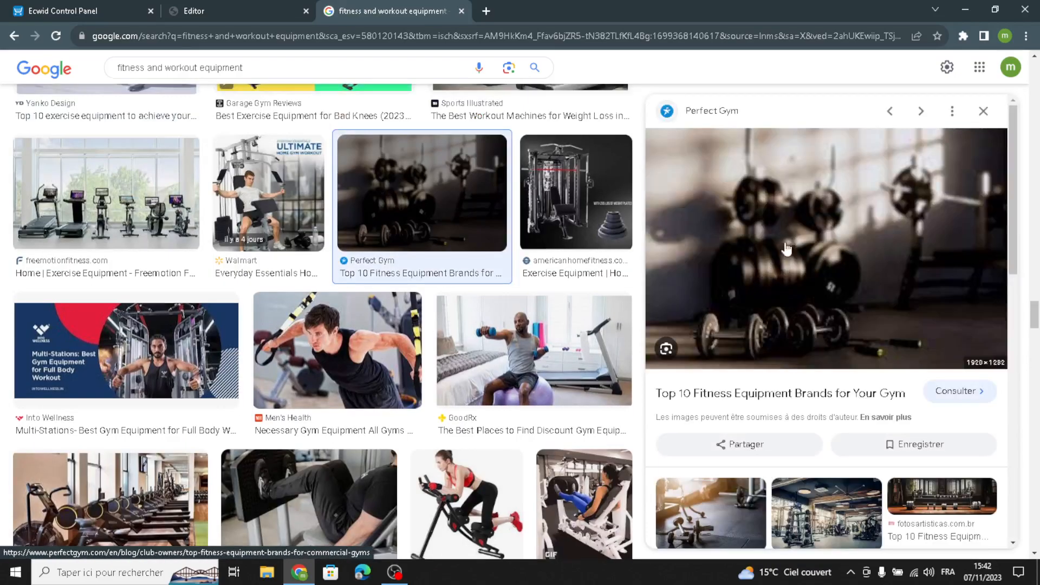
right_click(764, 200)
left_click(809, 323)
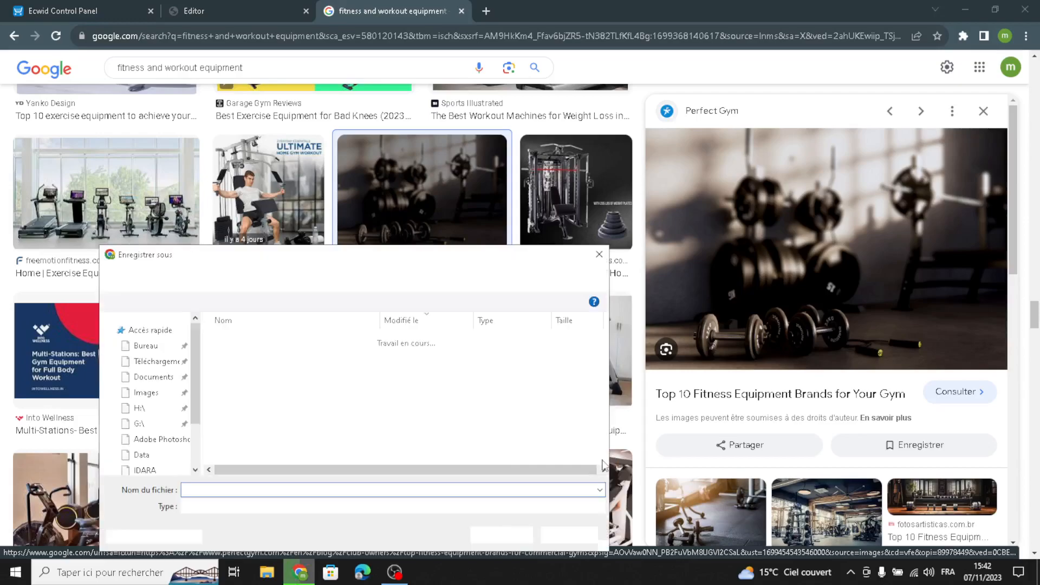
left_click(502, 534)
Step: Return to the store editor and replace the cover image with the downloaded file equipment (6).jpg
left_click(250, 6)
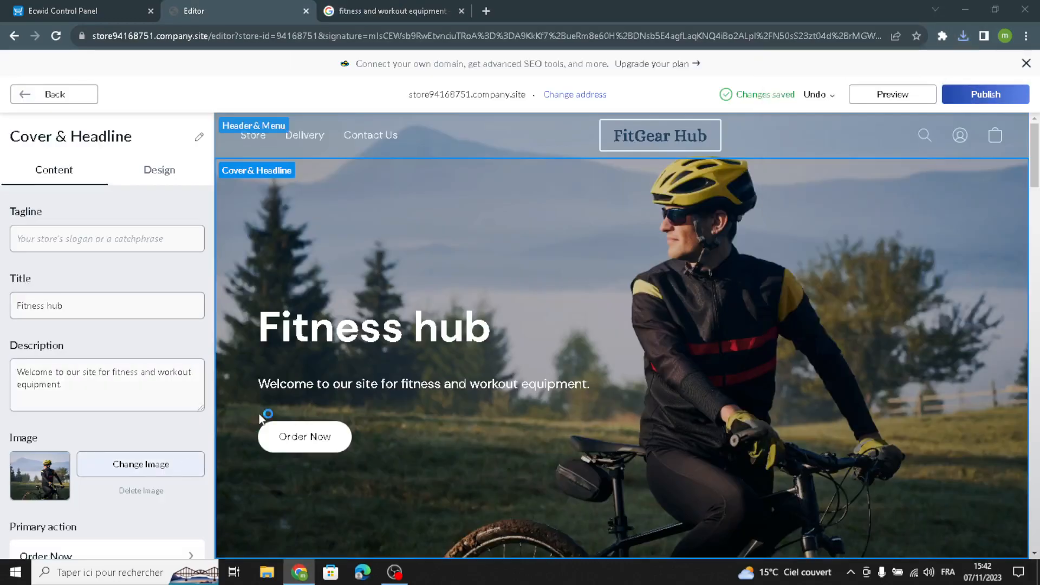
left_click(302, 356)
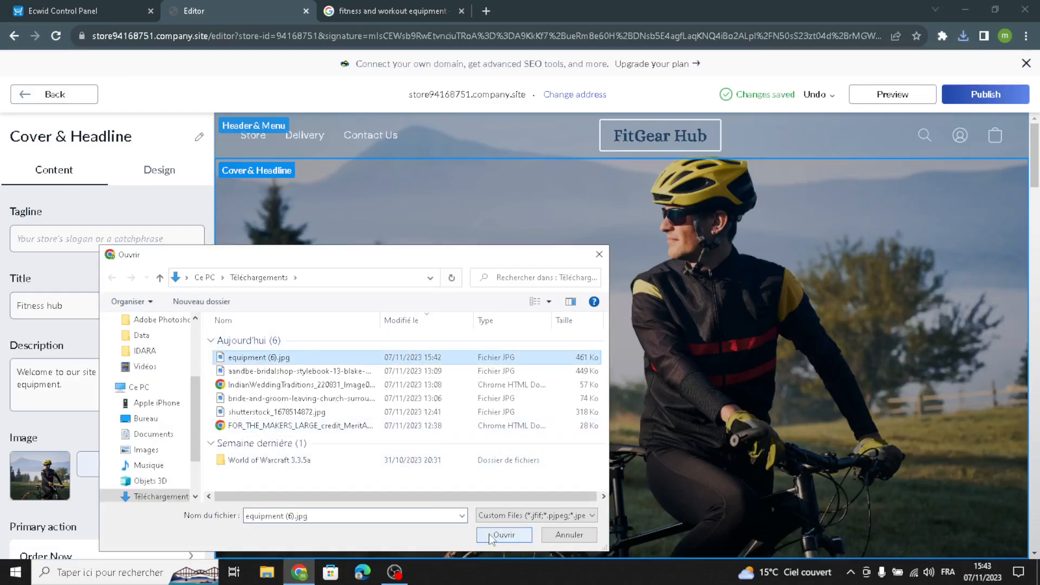
left_click(490, 535)
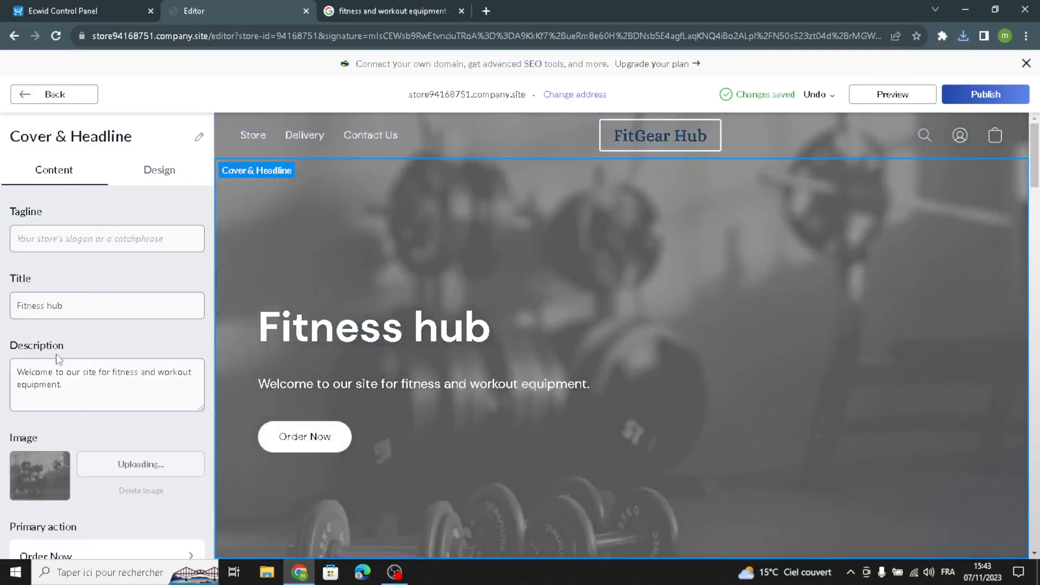
Step: Try other layouts for the Cover & Headline section, choosing the one with the image above the centred title
scroll(58, 357, "down", 3)
scroll(57, 353, "up", 1)
scroll(150, 163, "up", 1)
left_click(161, 171)
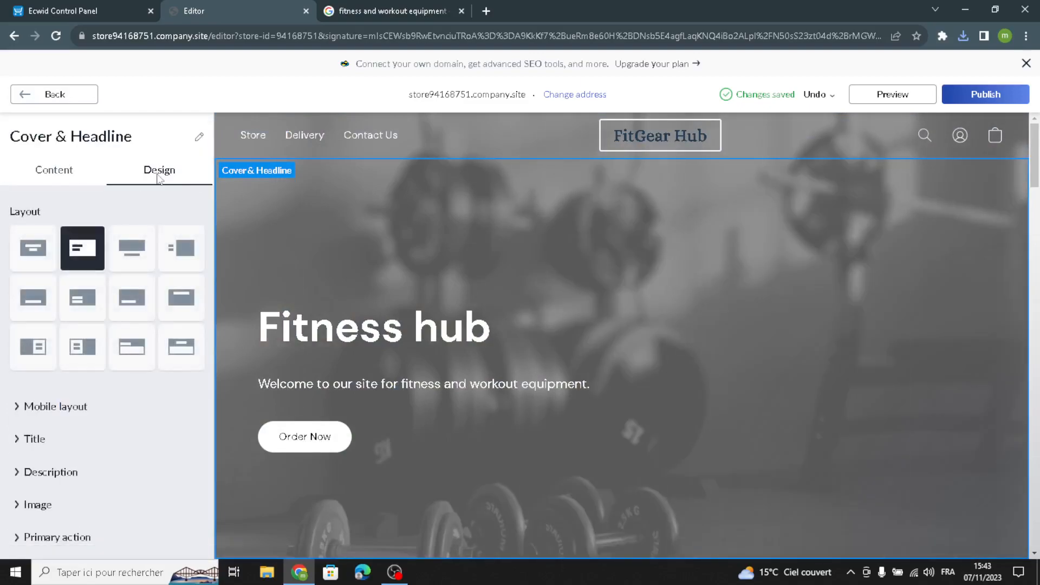
left_click(135, 247)
left_click(181, 254)
left_click(132, 251)
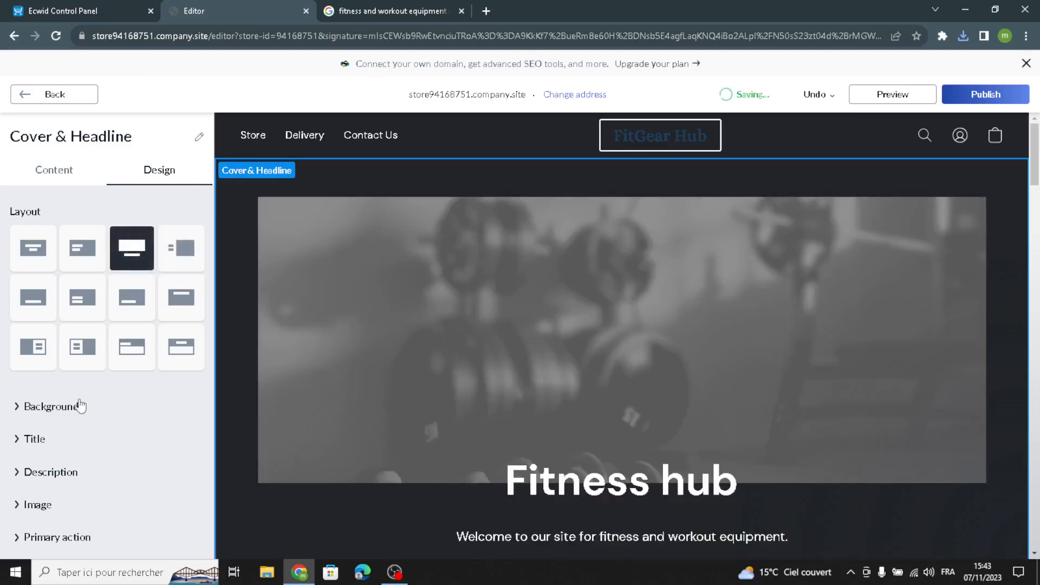
Step: Set the cover title's colour to the light grey swatch #F3F1F0 in the section's design settings
left_click(75, 407)
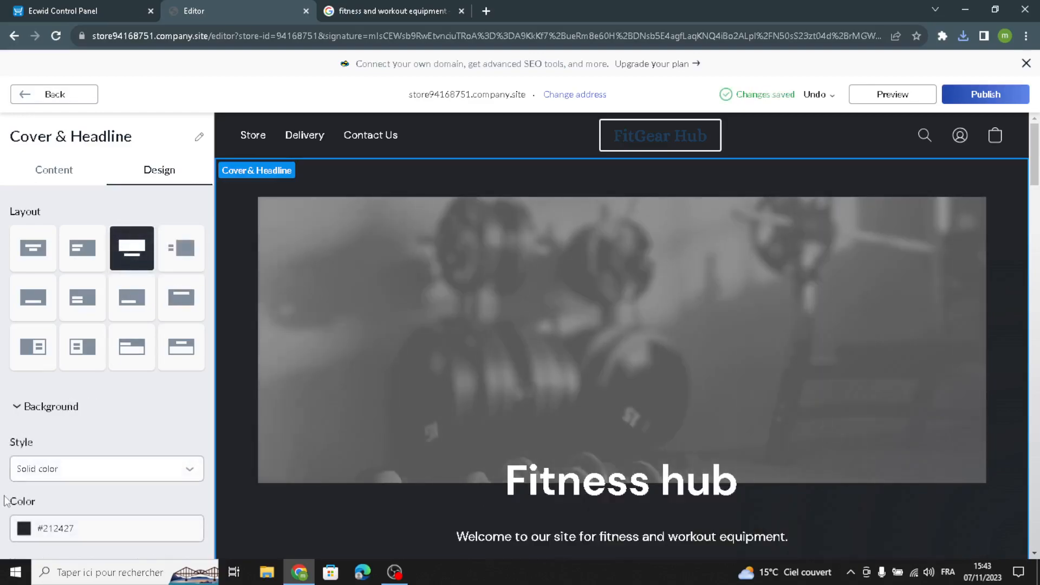
scroll(5, 502, "down", 2)
scroll(5, 502, "down", 1)
left_click(30, 463)
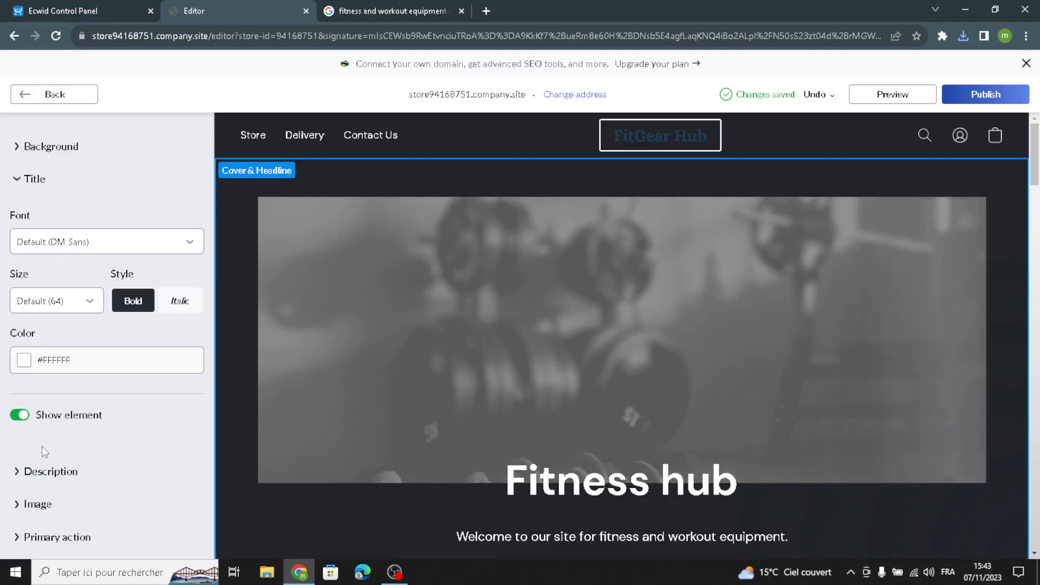
left_click(24, 360)
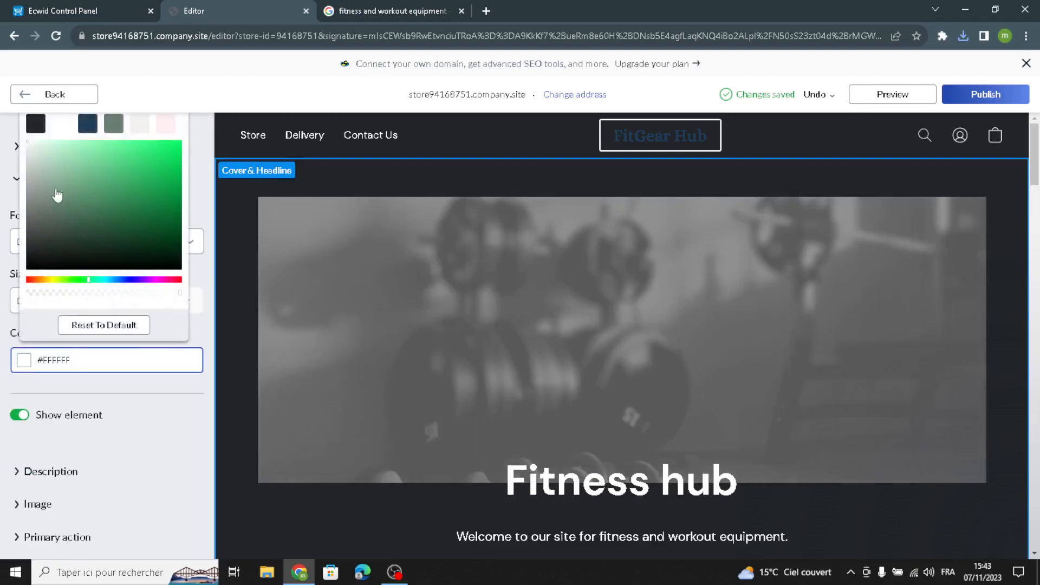
left_click(114, 126)
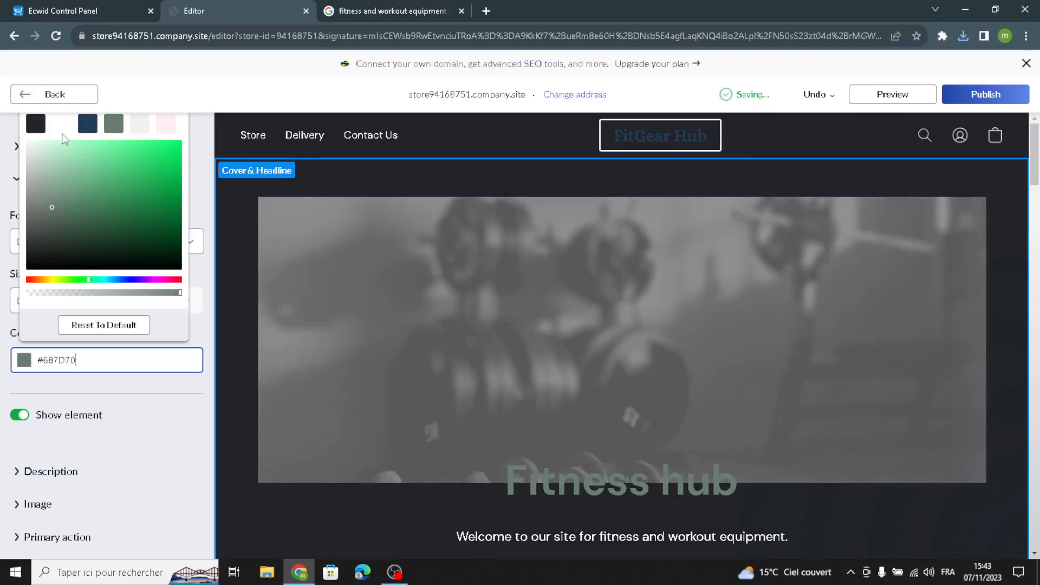
left_click(139, 127)
left_click(3, 207)
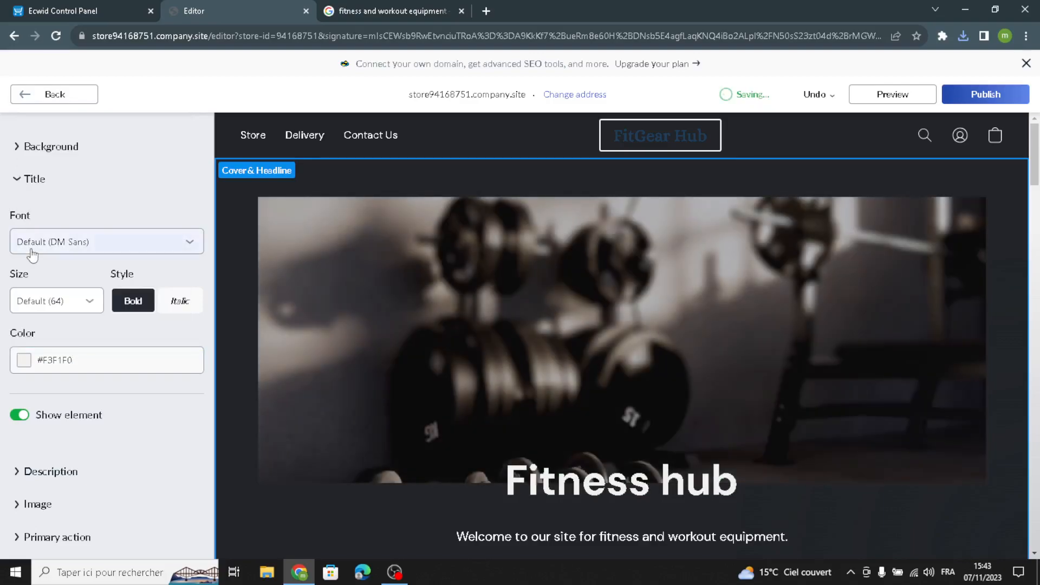
Step: Set the cover title's font to Alice
left_click(30, 248)
left_click(36, 418)
scroll(182, 322, "down", 1)
scroll(182, 322, "up", 4)
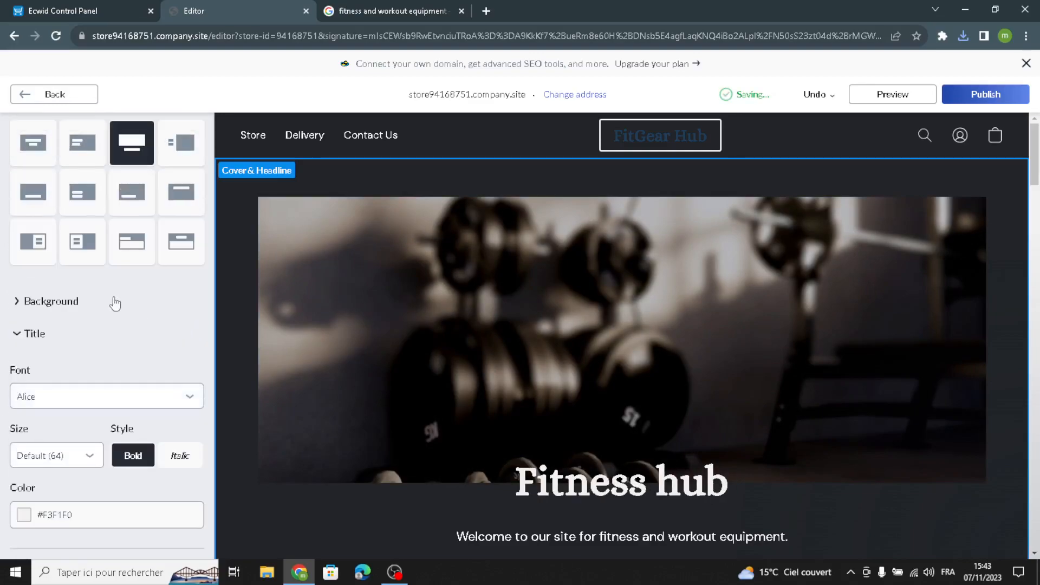
Step: Switch the cover layout to left-aligned text over the full-width image
left_click(60, 303)
scroll(68, 305, "up", 2)
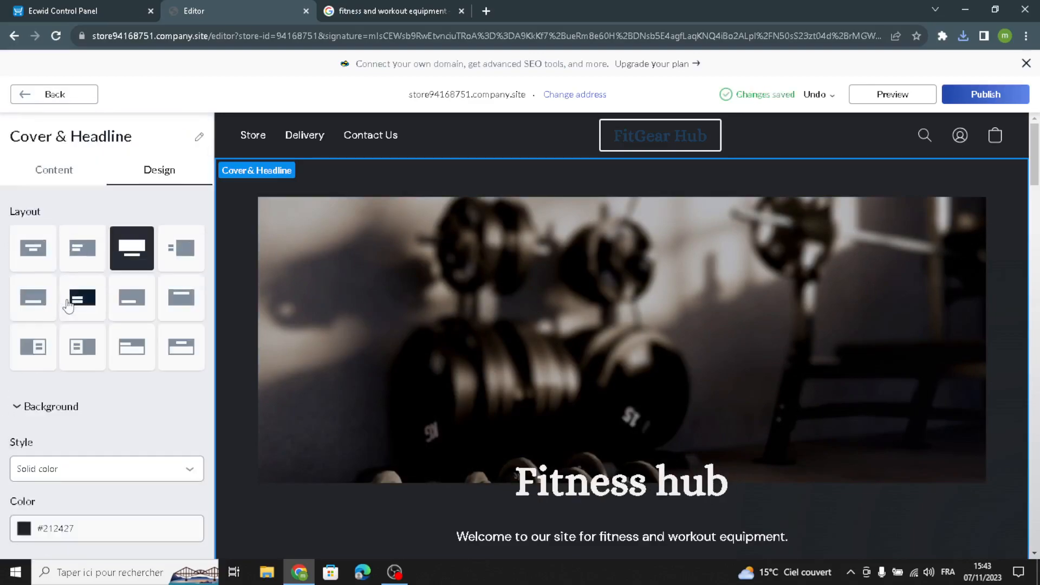
left_click(83, 248)
Step: Set the cover description's text size to 30 and its font to Alice
scroll(106, 362, "down", 1)
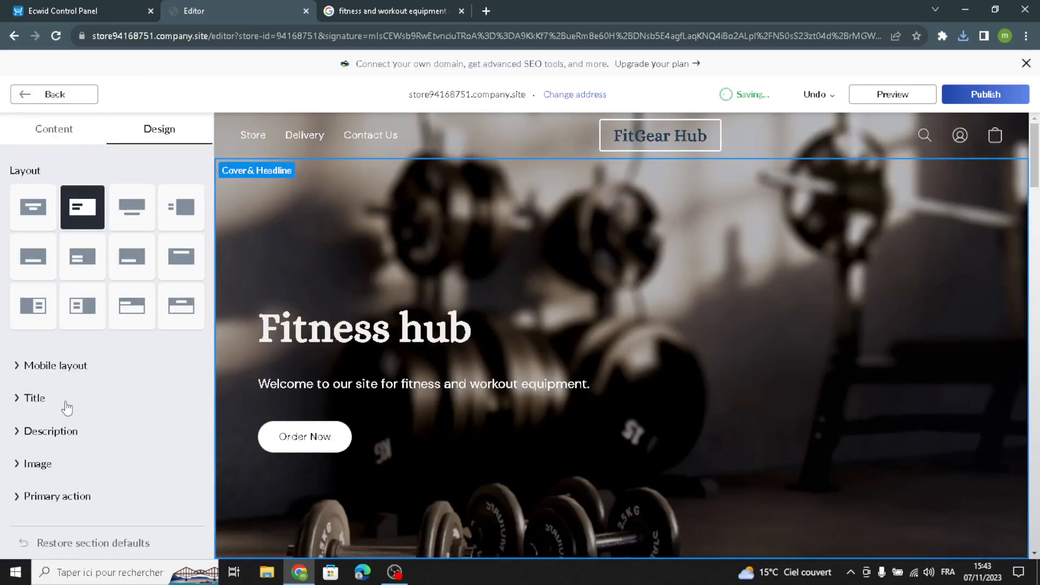
left_click(30, 429)
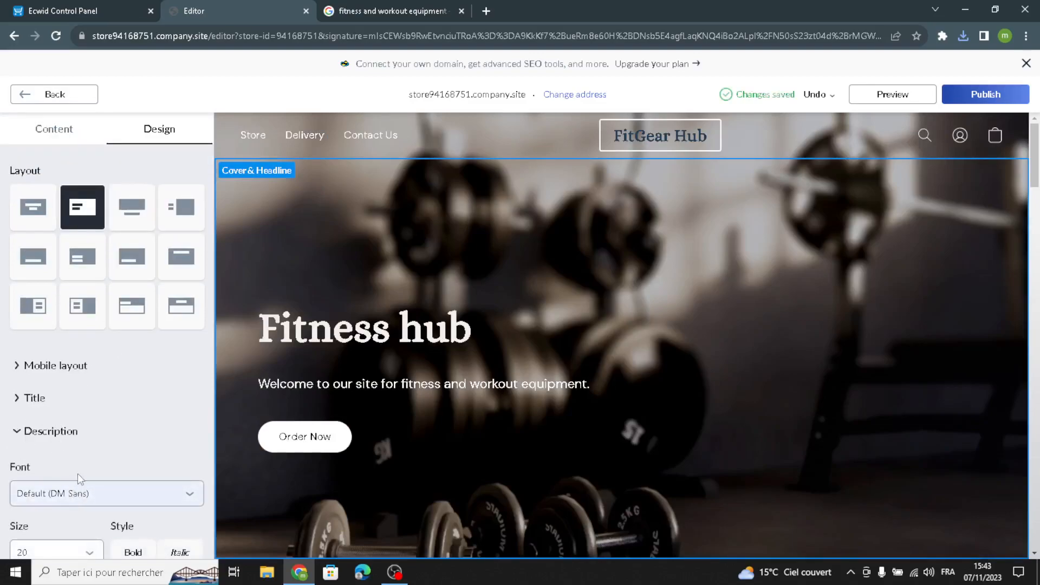
scroll(77, 477, "down", 1)
left_click(78, 477)
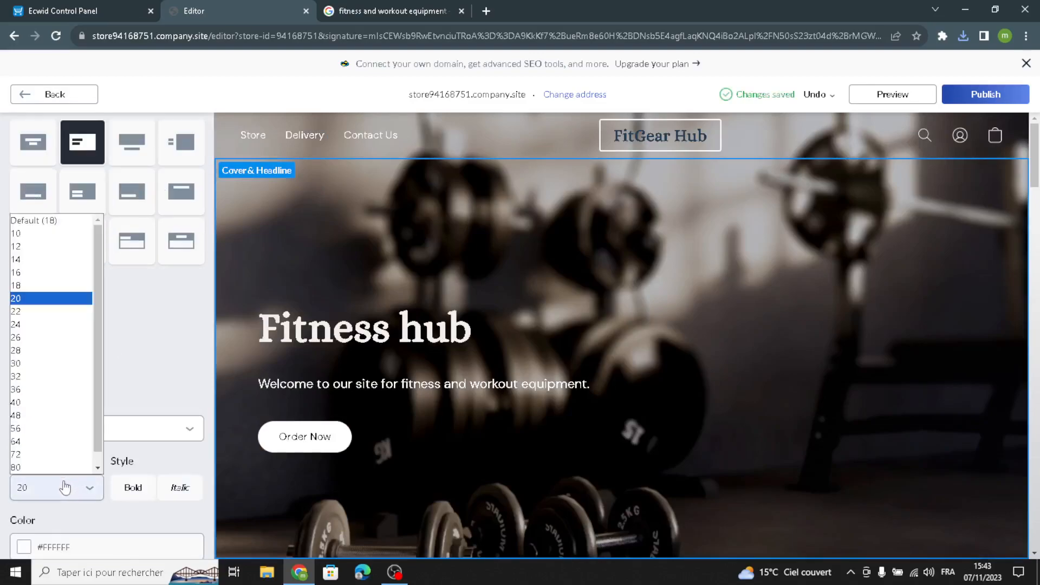
left_click(27, 370)
scroll(70, 380, "down", 1)
left_click(70, 364)
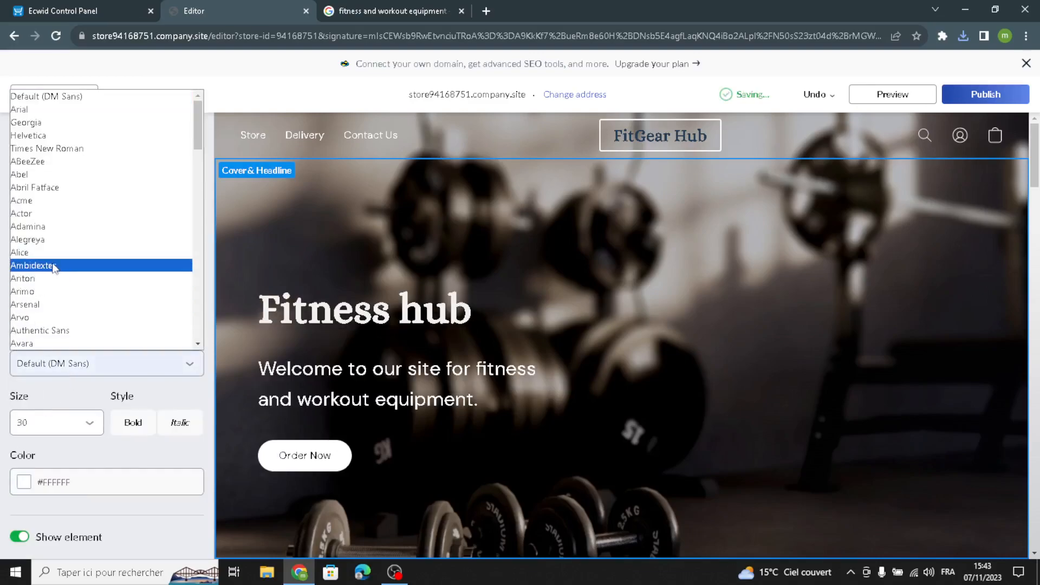
left_click(32, 252)
Step: Set the cover description's colour to the pale pink swatch #FFEEF1, trying the navy swatch #1F3D58 first
scroll(22, 361, "down", 2)
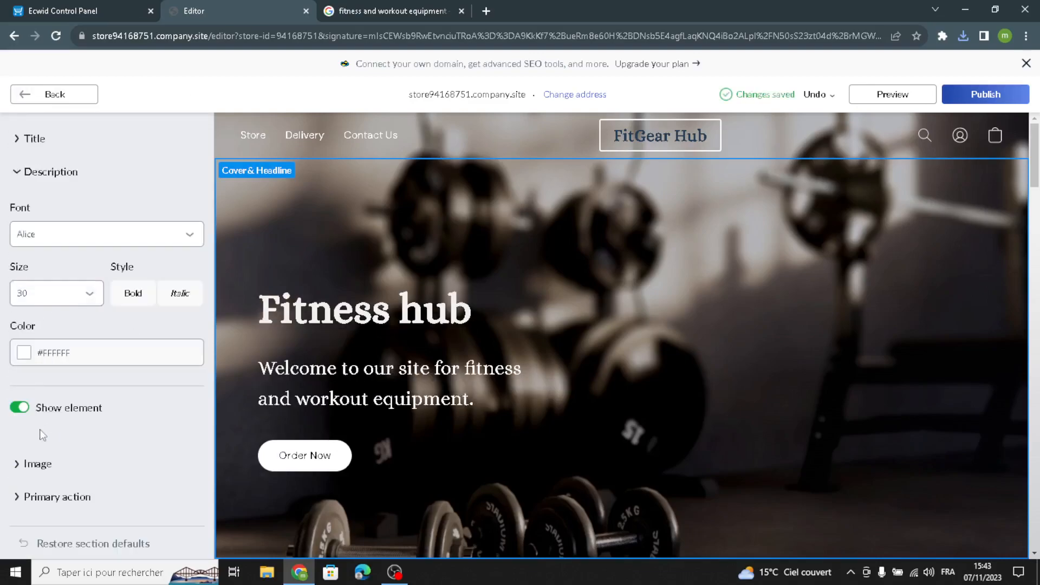
left_click(23, 356)
left_click(84, 119)
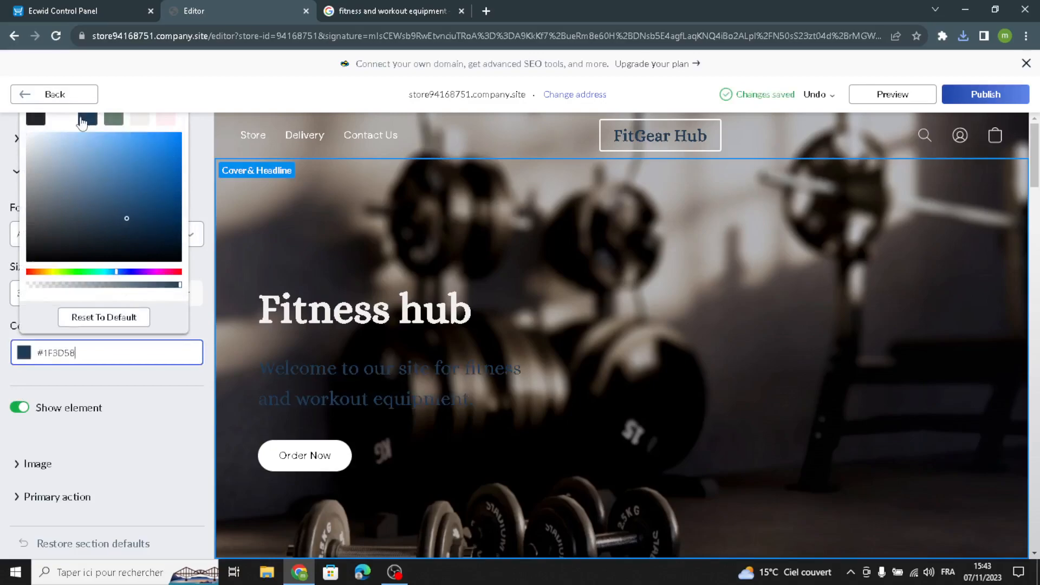
left_click(171, 120)
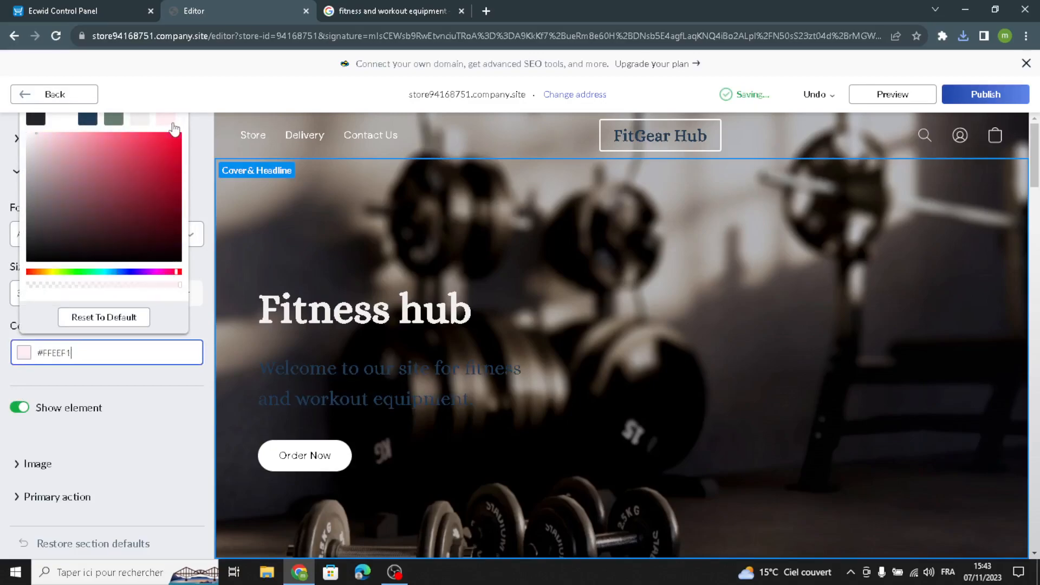
left_click(3, 238)
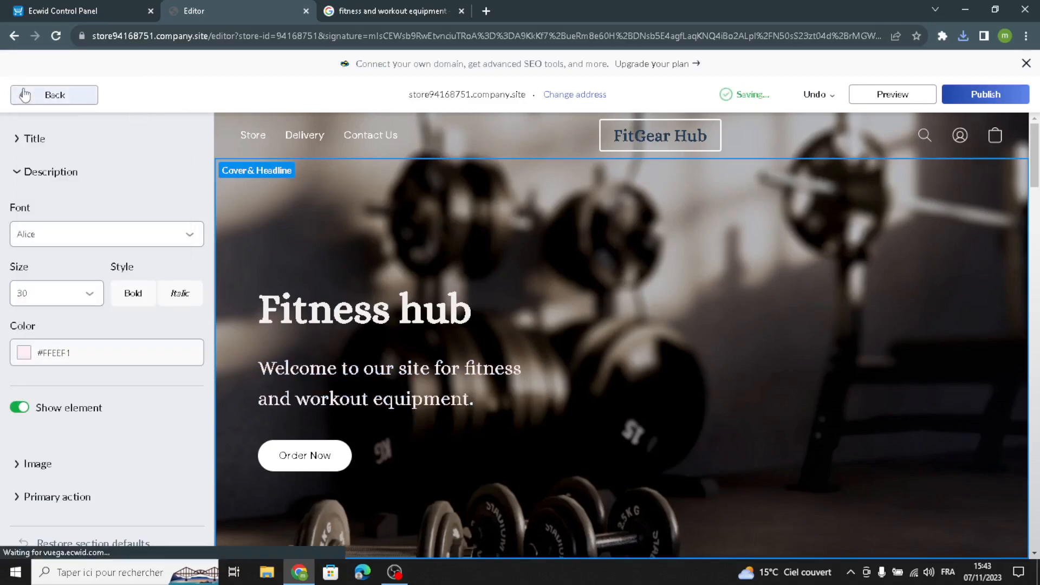
Step: View the Store section's content, and open a new product form from the catalog in the Ecwid Control Panel
left_click(19, 94)
left_click(98, 264)
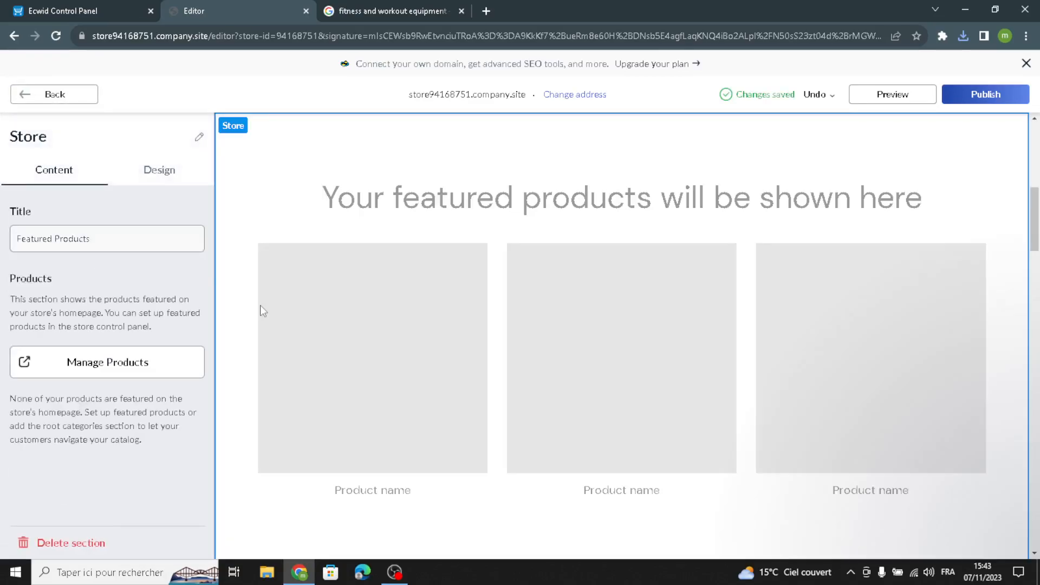
left_click(65, 8)
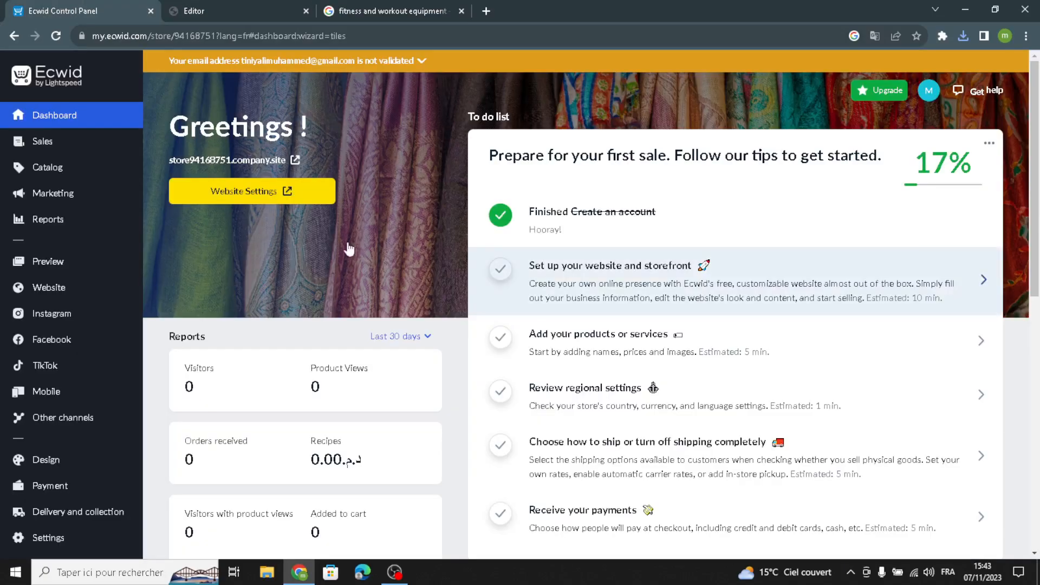
left_click(597, 356)
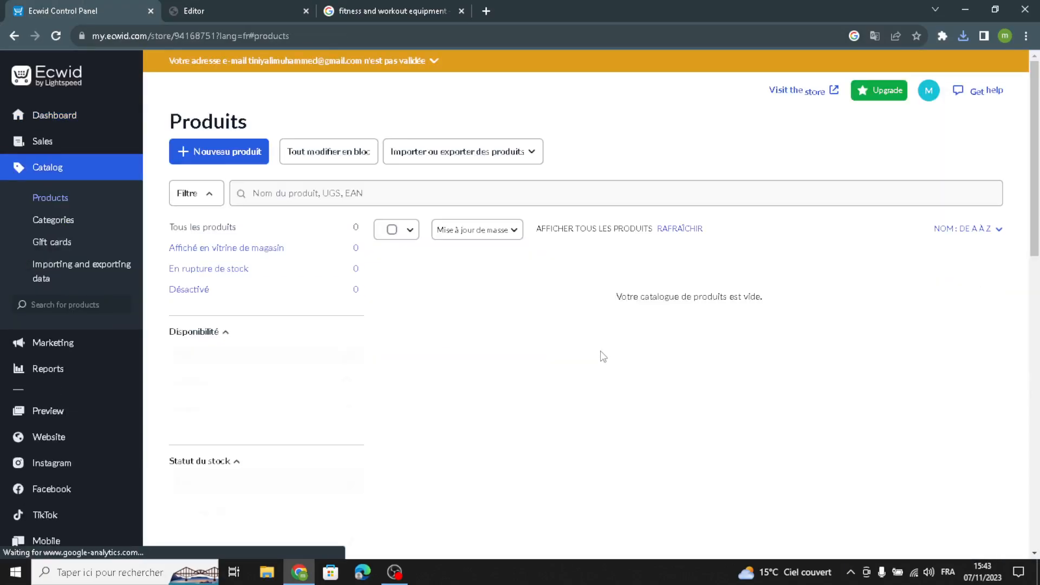
left_click(223, 152)
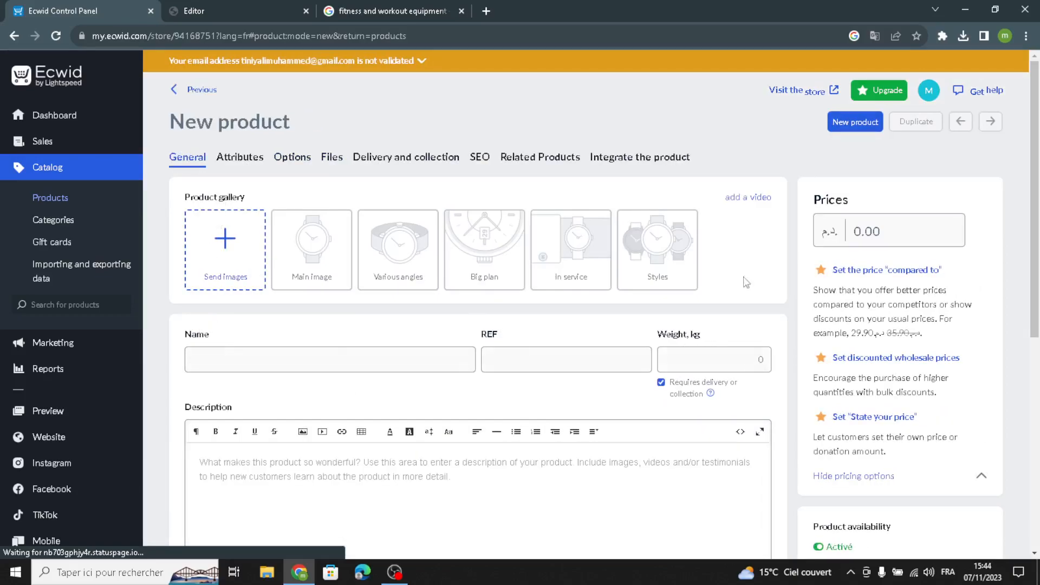
Step: Examine the new product form's price, gallery and detail fields, and the featured products area of the Store section in the site editor
left_click(852, 222)
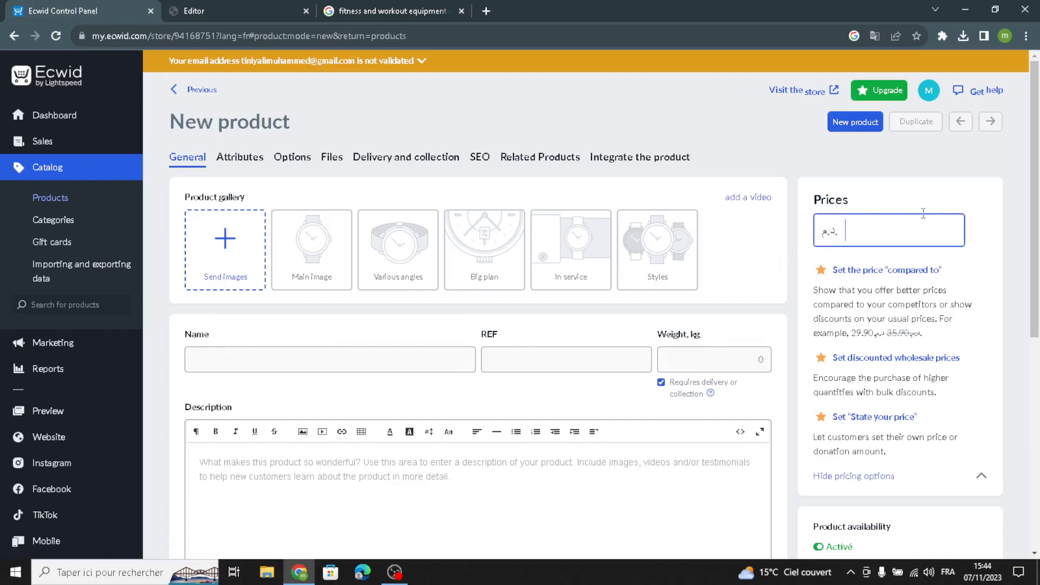
scroll(506, 489, "down", 2)
left_click(218, 297)
scroll(382, 336, "up", 2)
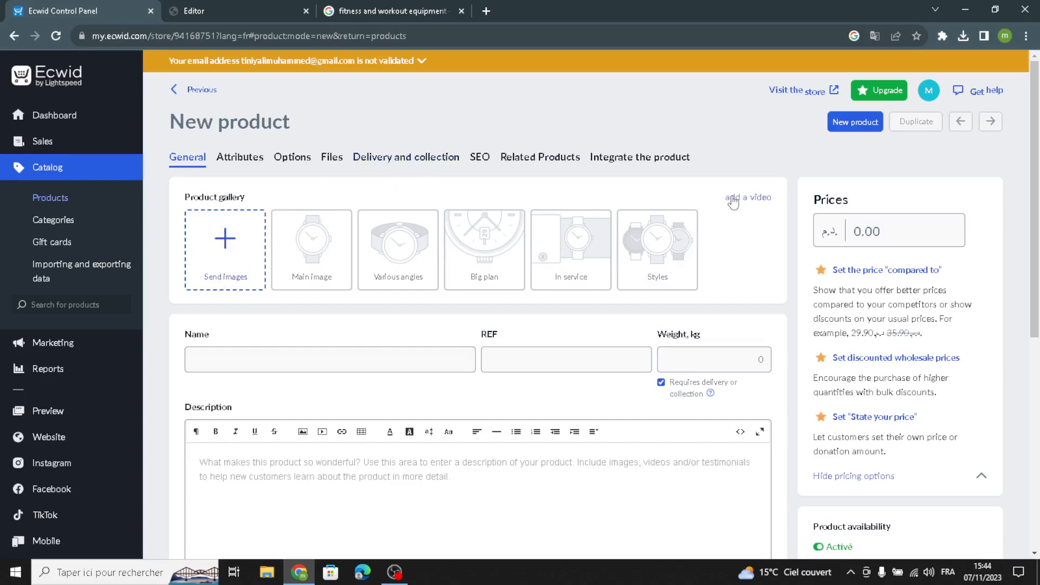
left_click(210, 2)
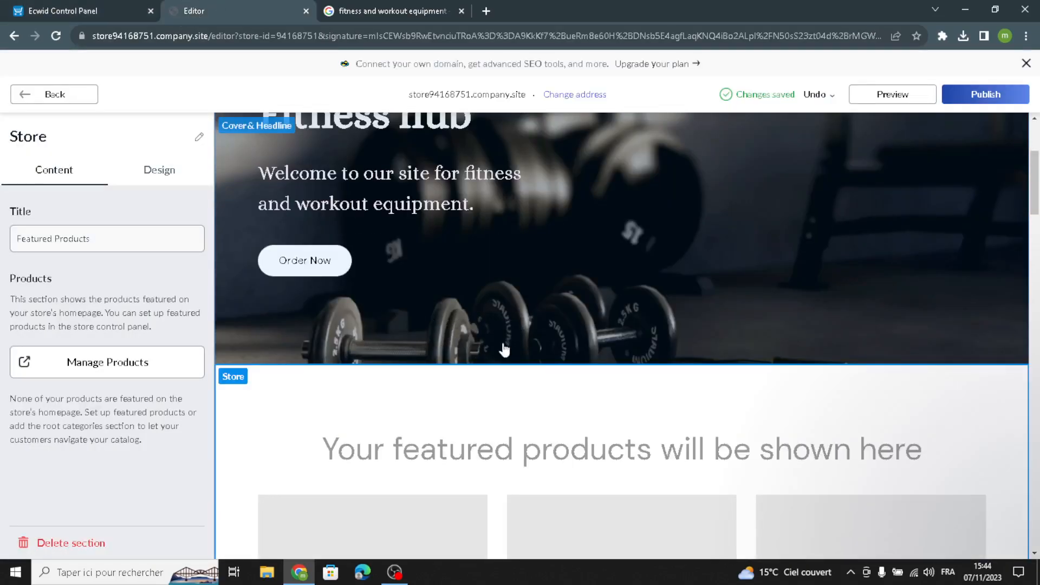
scroll(504, 350, "down", 4)
scroll(488, 389, "up", 3)
left_click(107, 3)
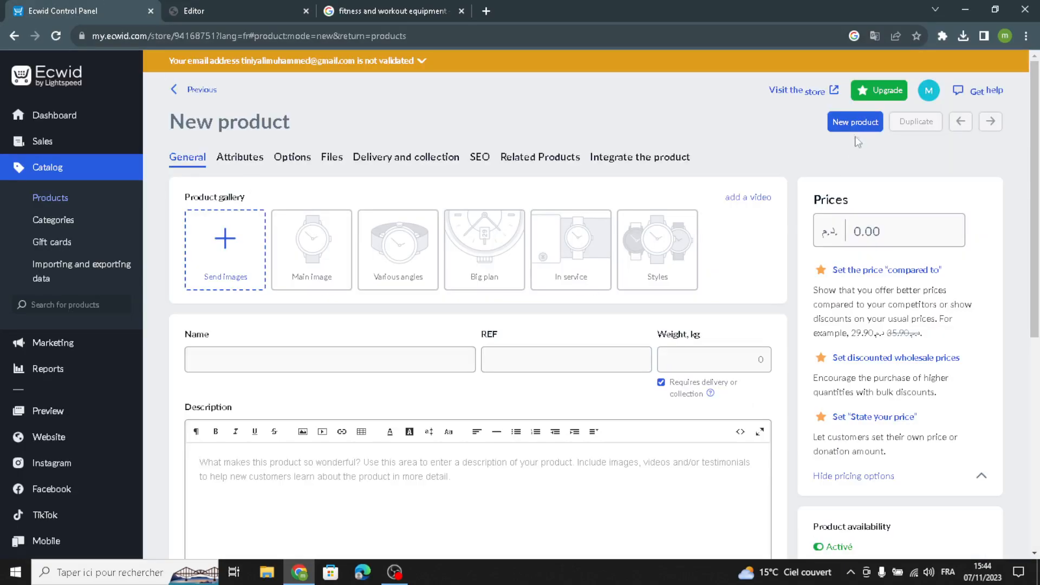
Step: Examine the Store section's design options for the background, title, product name, product image and product price in the site editor
left_click(190, 11)
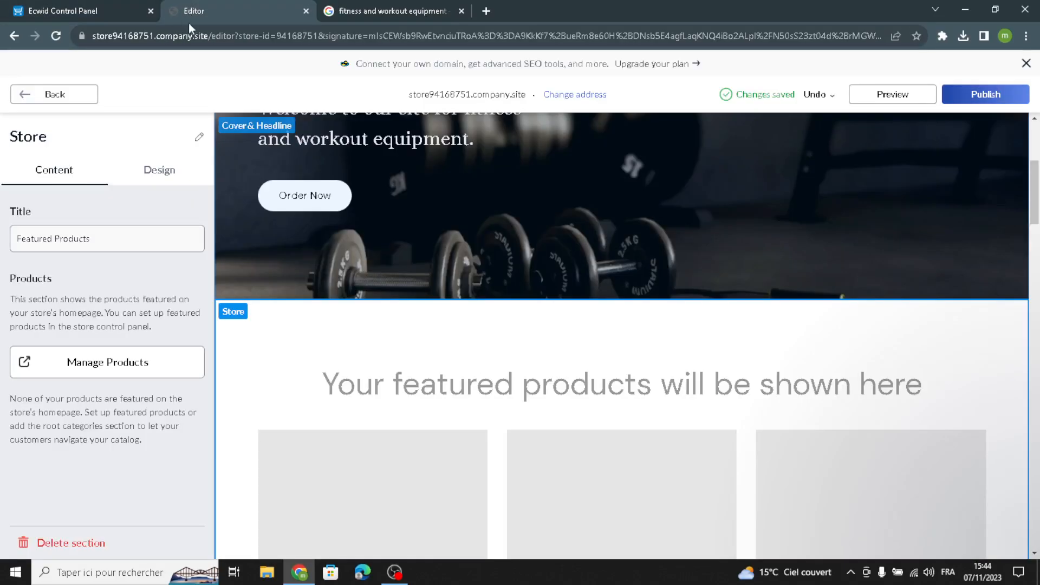
left_click(170, 179)
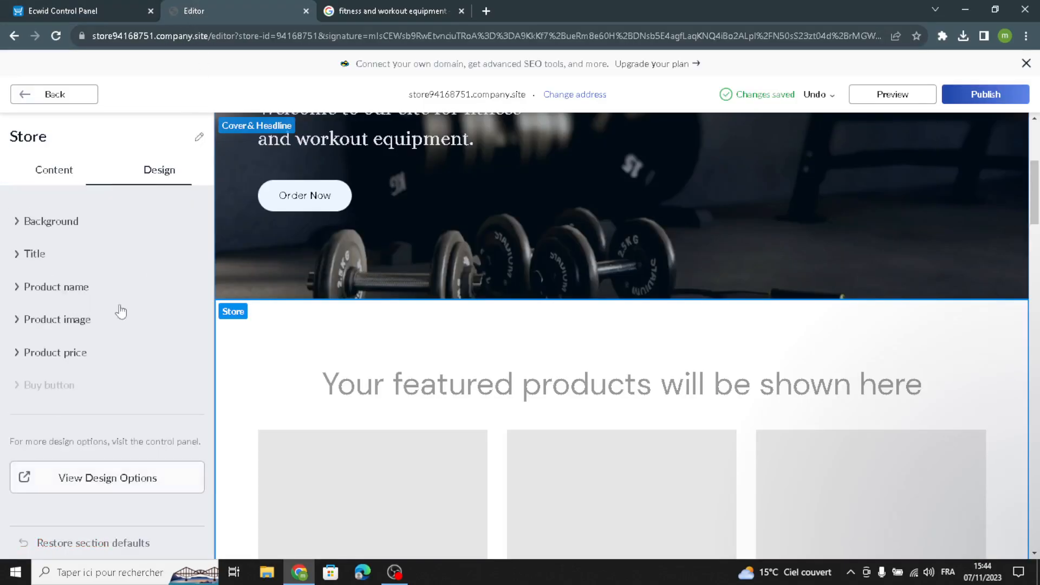
left_click(41, 222)
left_click(41, 476)
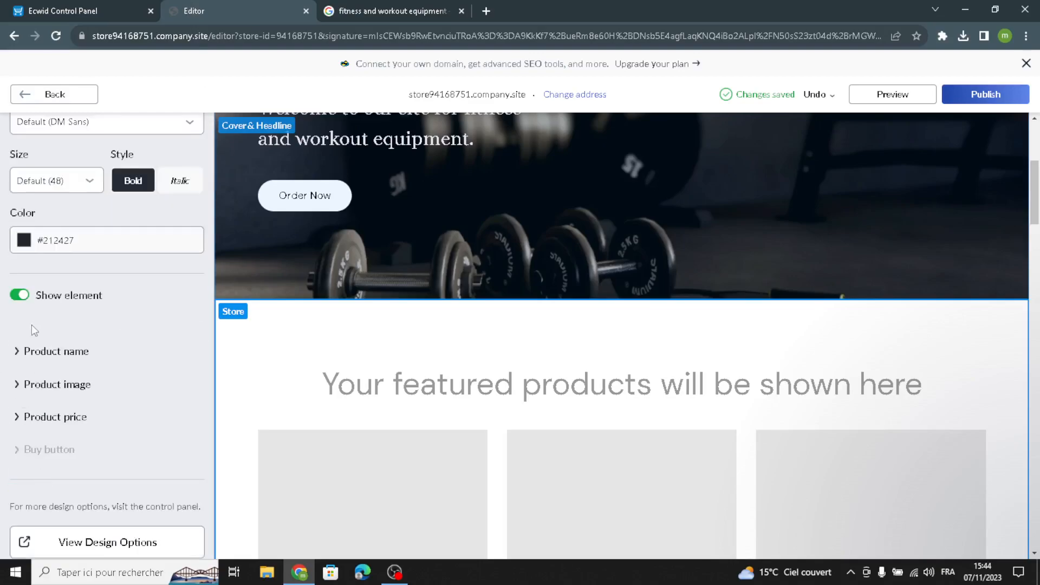
left_click(32, 380)
left_click(49, 360)
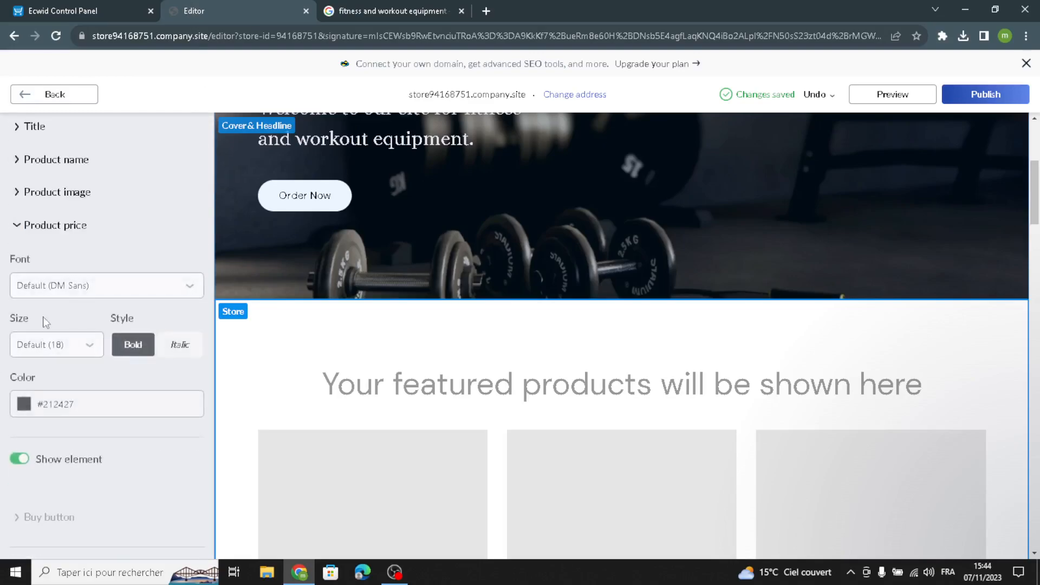
scroll(47, 303, "up", 3)
left_click(46, 94)
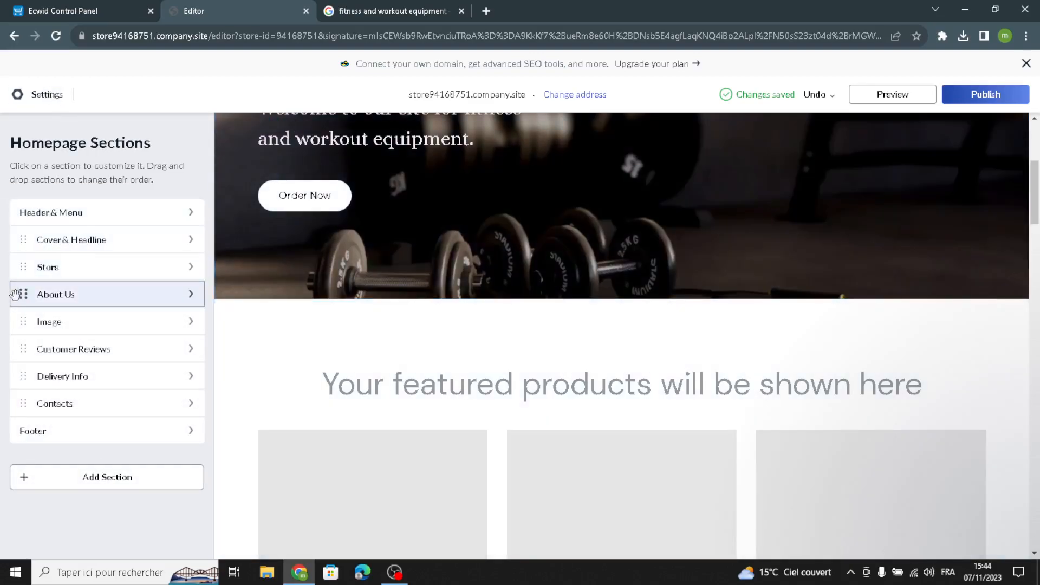
Step: Open the About Us section and examine its title, subtitle and description text
left_click(70, 294)
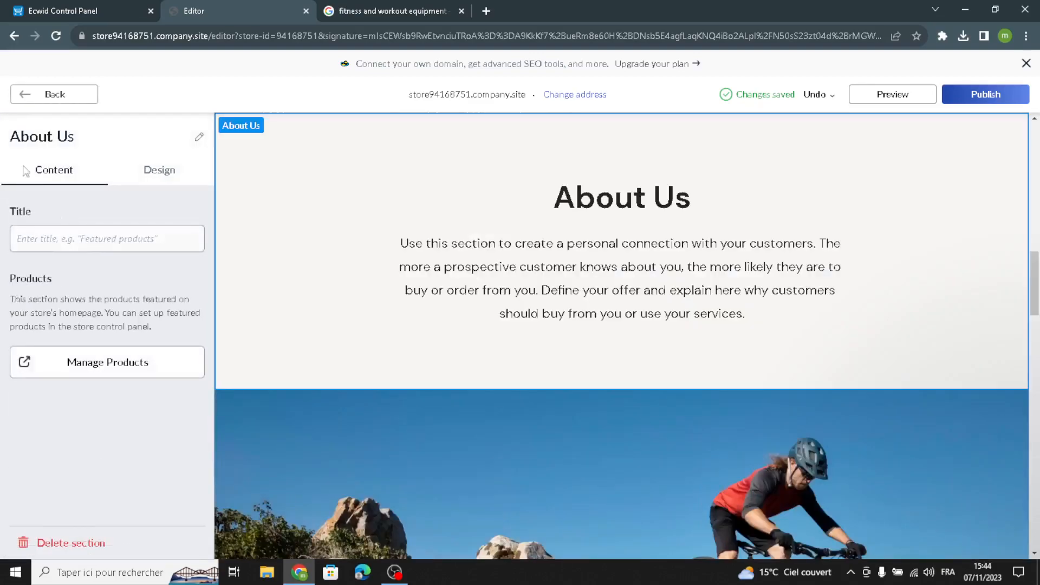
left_click(145, 295)
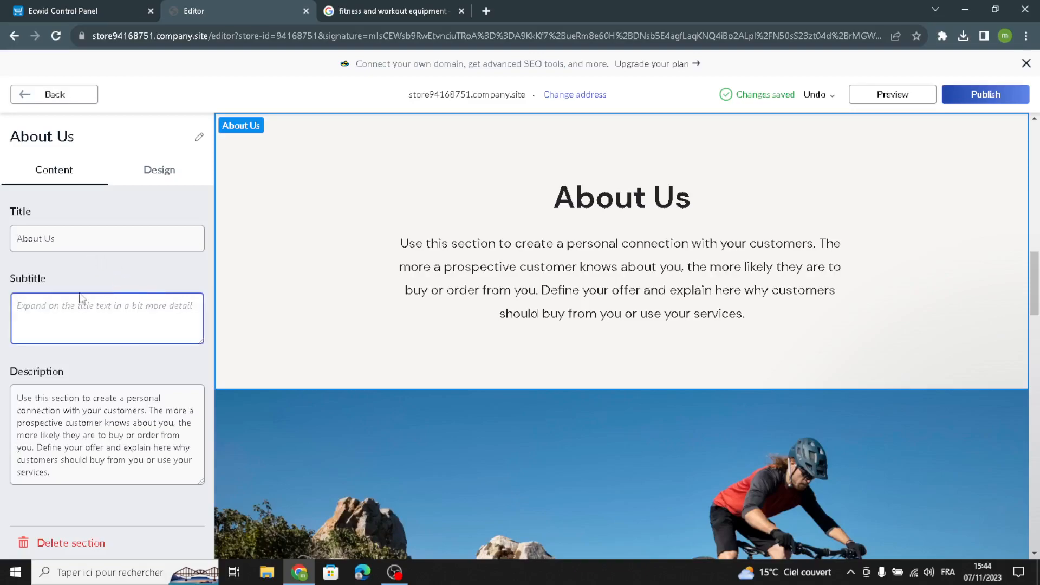
left_click_drag(74, 480, 3, 398)
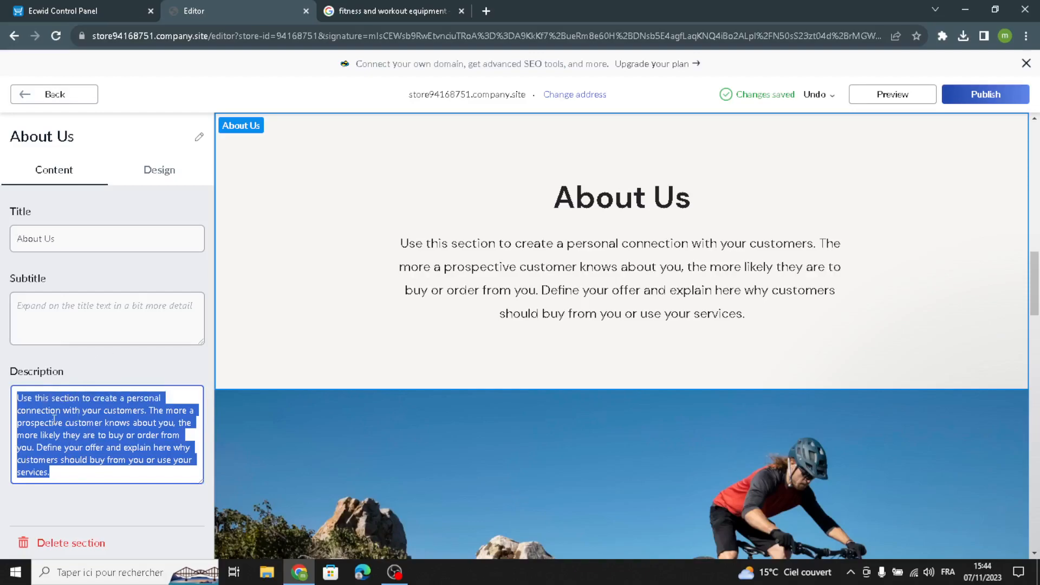
left_click(60, 471)
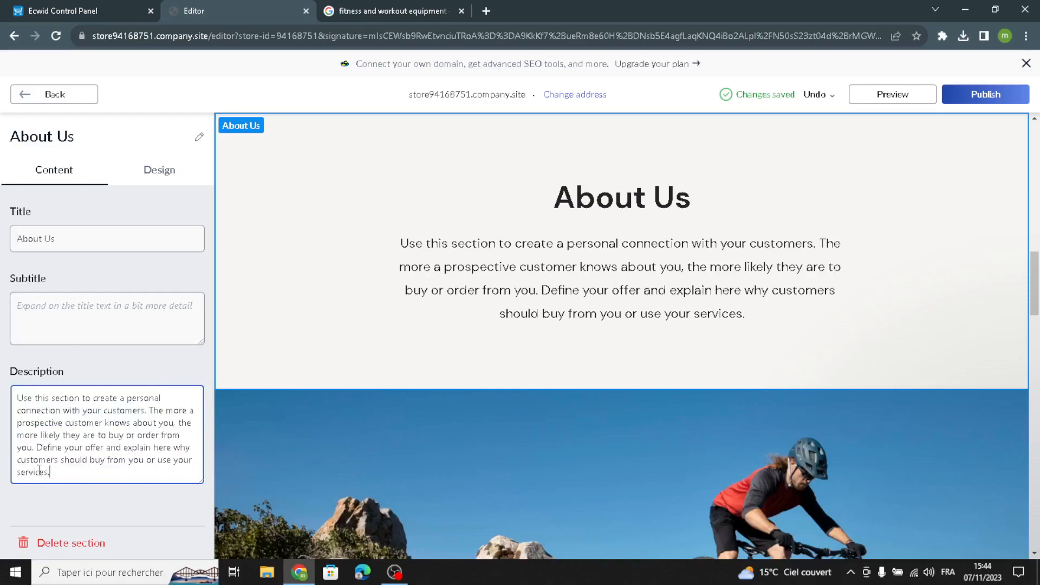
left_click_drag(60, 474, 2, 362)
left_click_drag(60, 474, 14, 346)
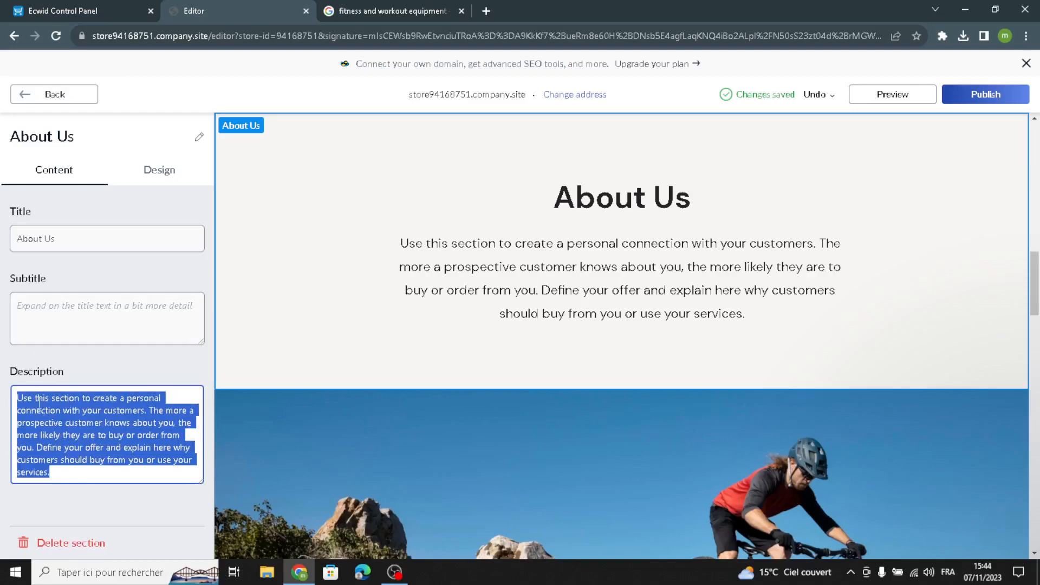
Step: Set the About Us section's layout to the title beside the description, and its solid background colour to #9AAAB8
left_click(158, 171)
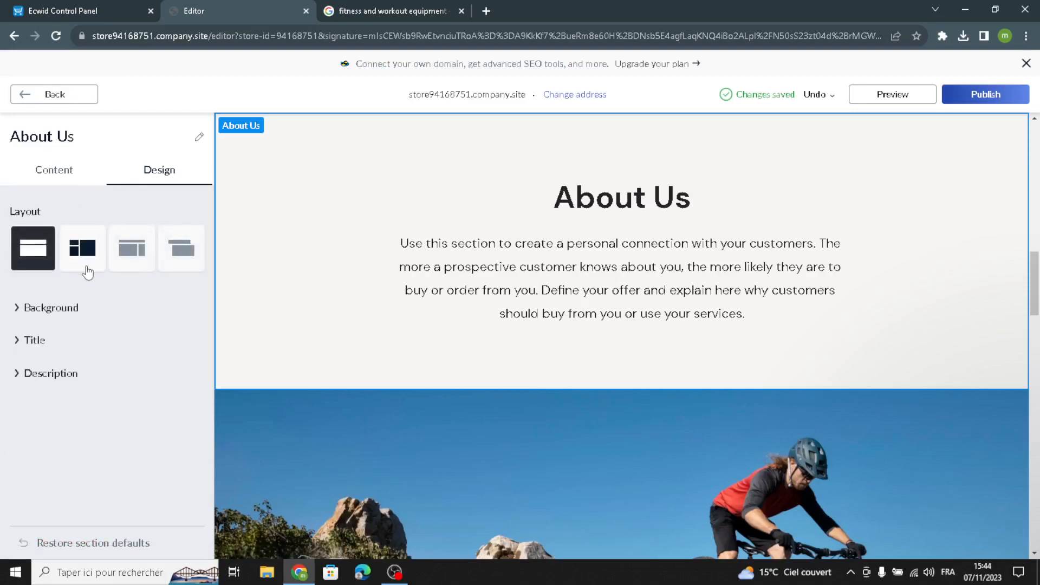
left_click(84, 252)
left_click(52, 307)
scroll(29, 324, "down", 2)
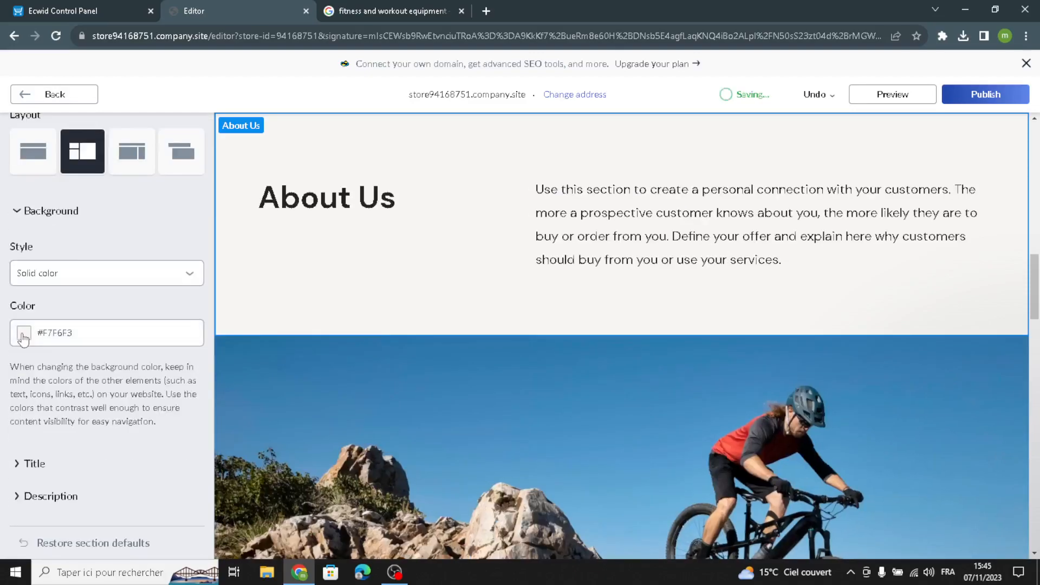
left_click(80, 332)
left_click(87, 368)
left_click(93, 301)
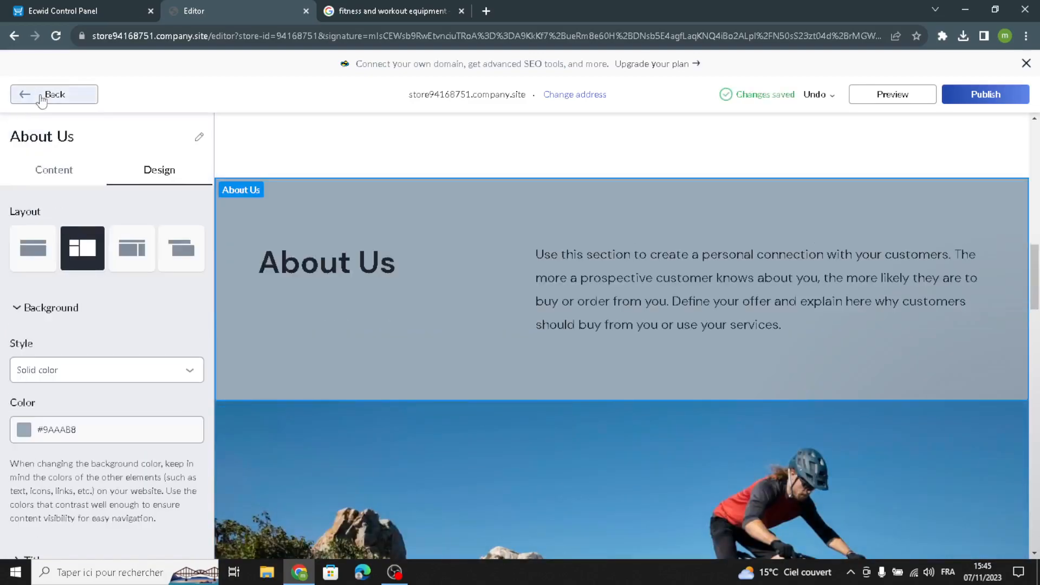
left_click(41, 96)
Step: Open the Image section and examine its tagline, title, description, image and action link fields
left_click(65, 321)
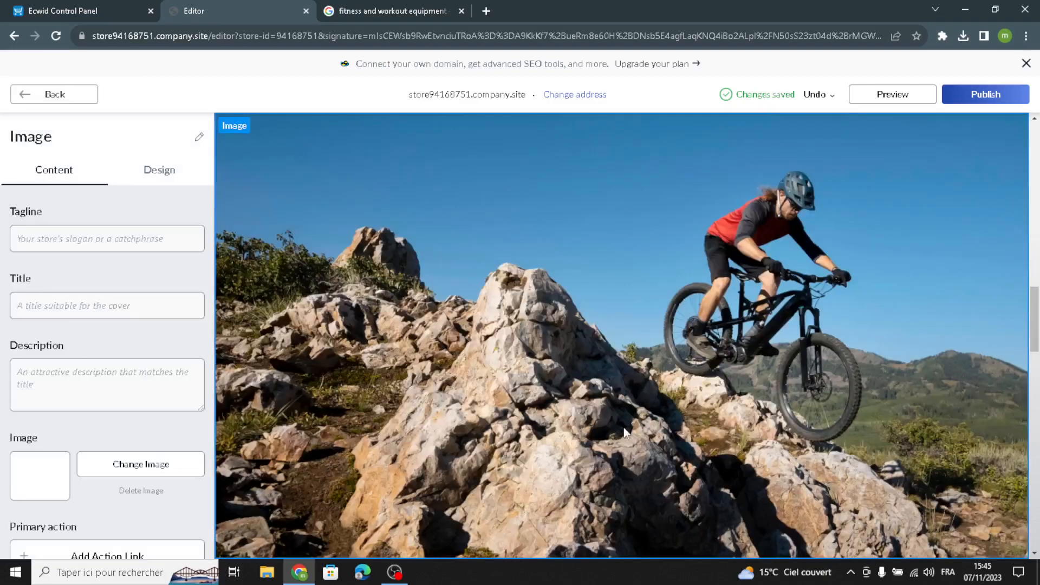
left_click(95, 372)
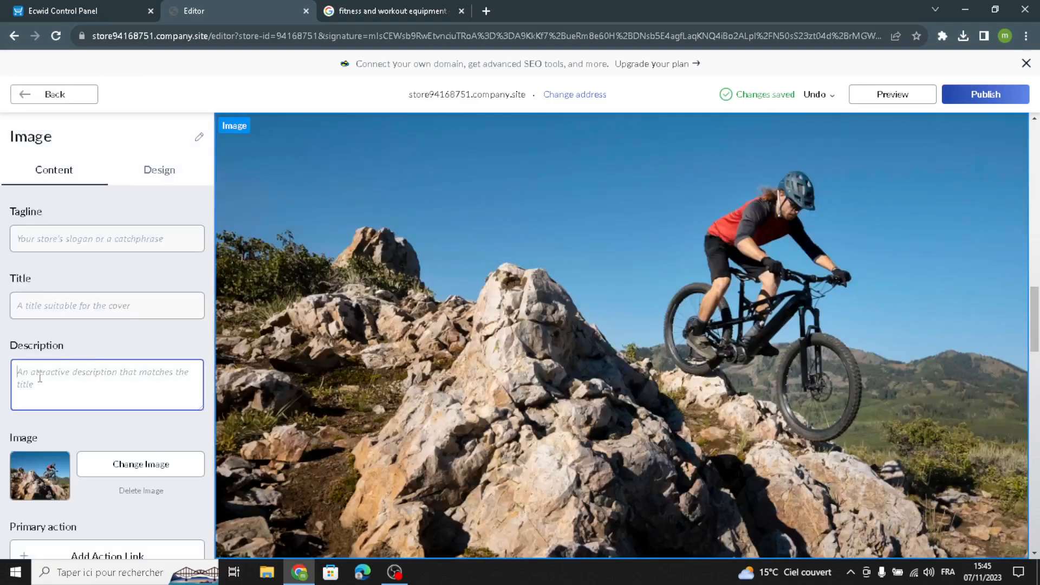
left_click(108, 239)
left_click(89, 305)
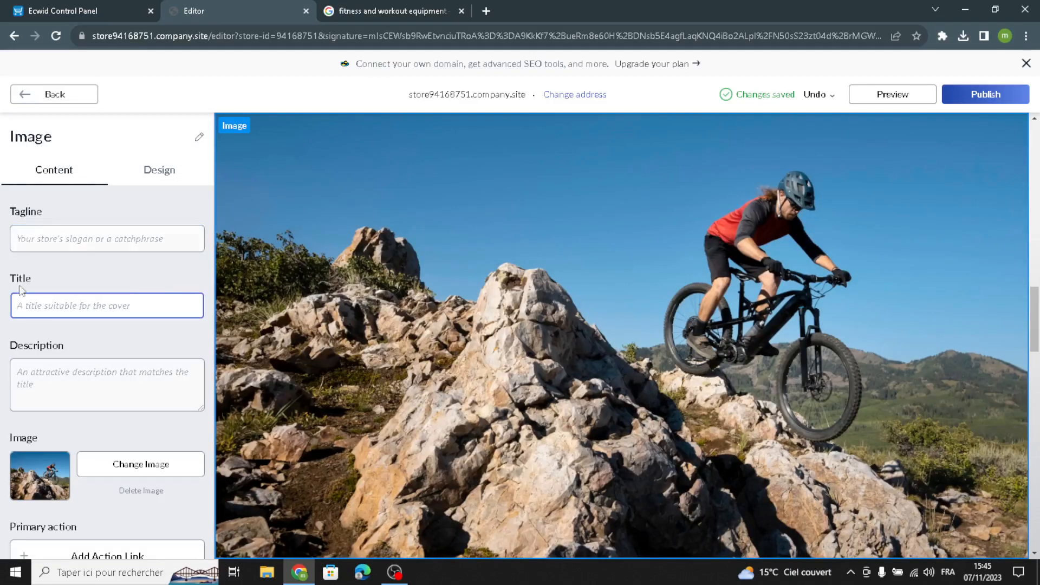
left_click(72, 386)
scroll(89, 441, "down", 3)
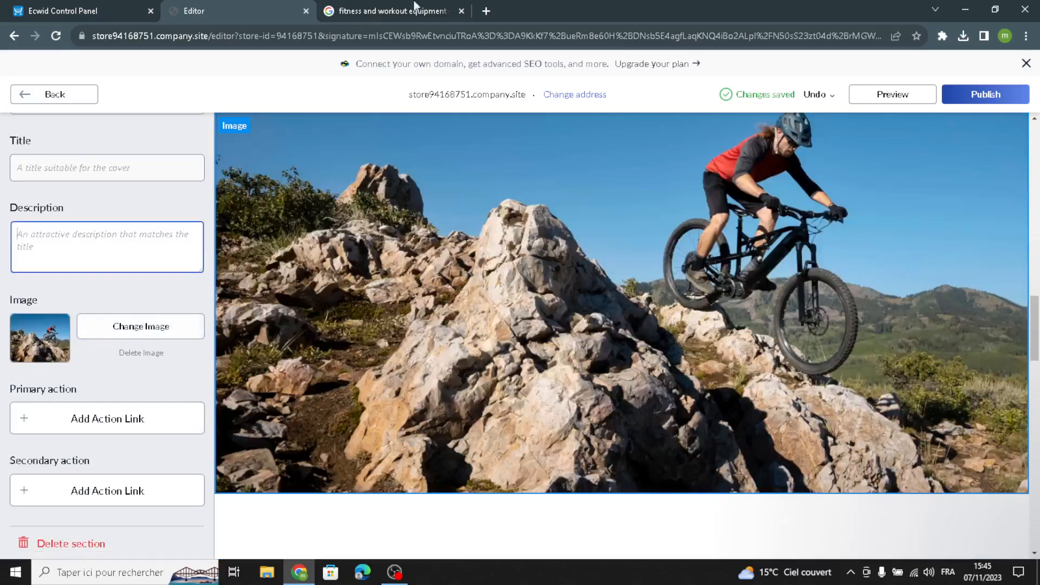
Step: Find the Verywell Fit photo of a hand lifting a dumbbell in the Google image results and save it to the Downloads folder
left_click(435, 8)
scroll(515, 301, "up", 3)
scroll(357, 340, "down", 10)
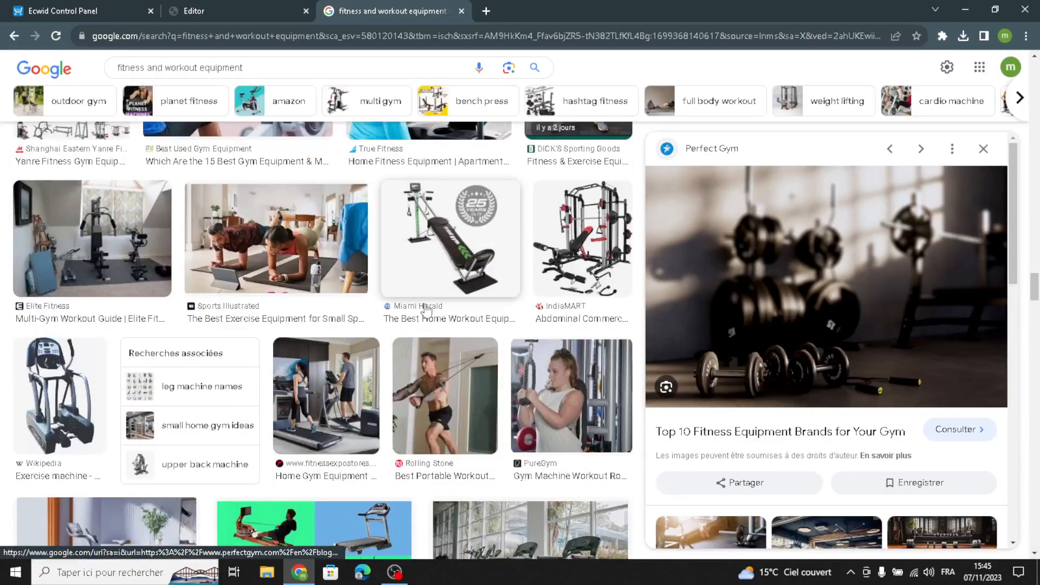
scroll(332, 332, "up", 10)
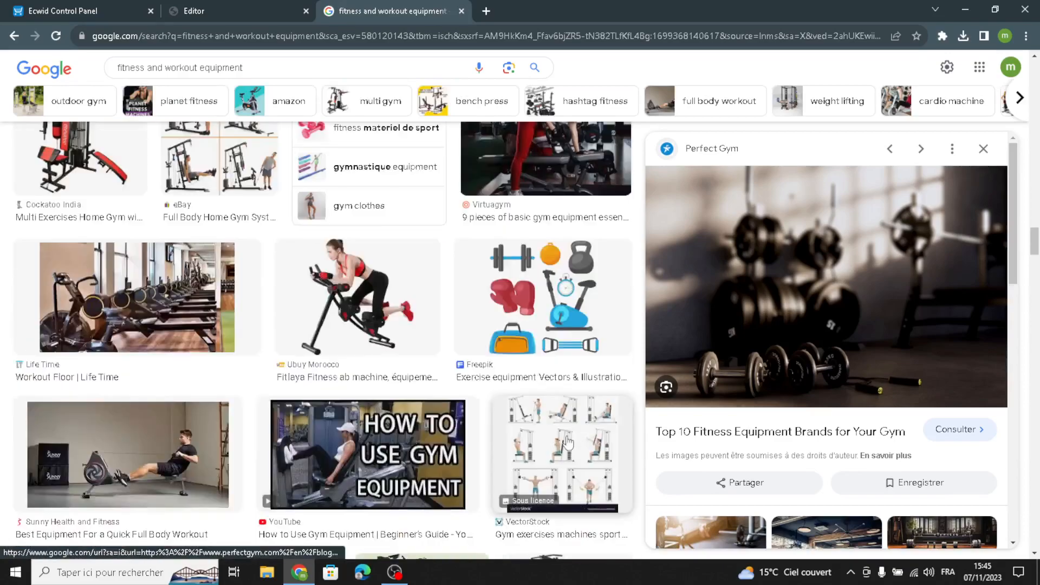
scroll(332, 332, "up", 10)
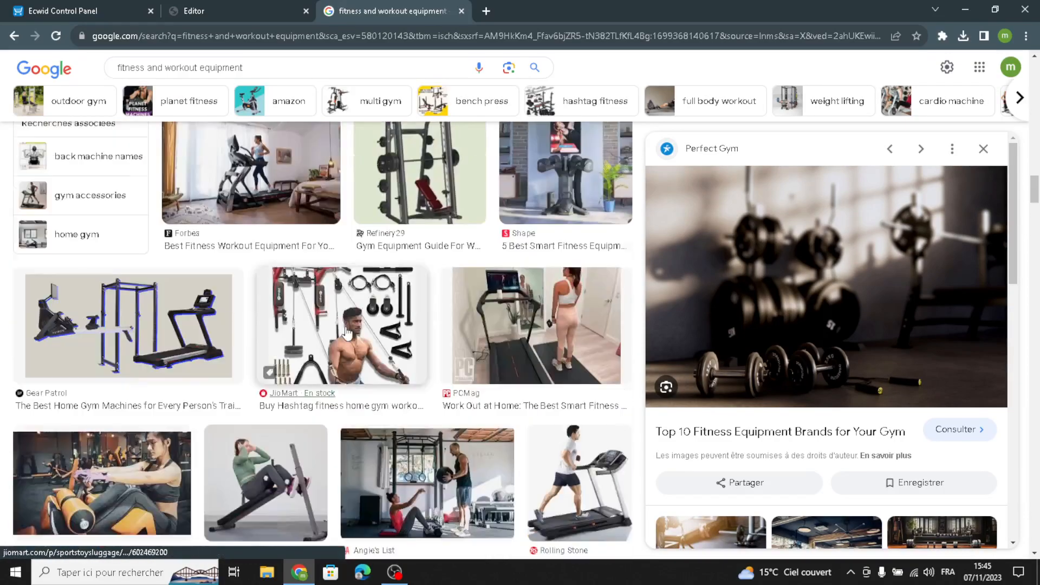
scroll(343, 334, "down", 2)
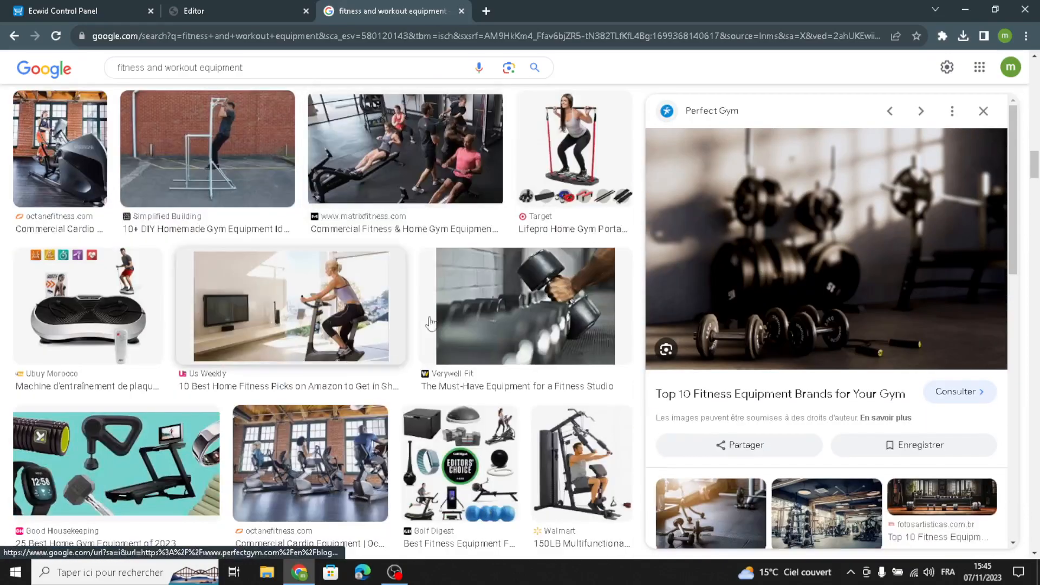
left_click(520, 306)
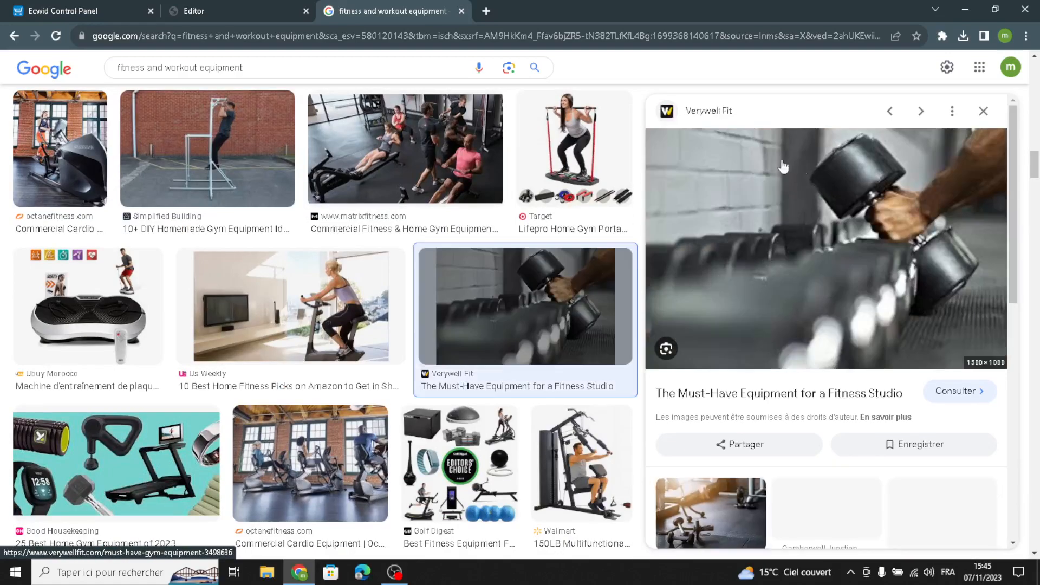
right_click(737, 245)
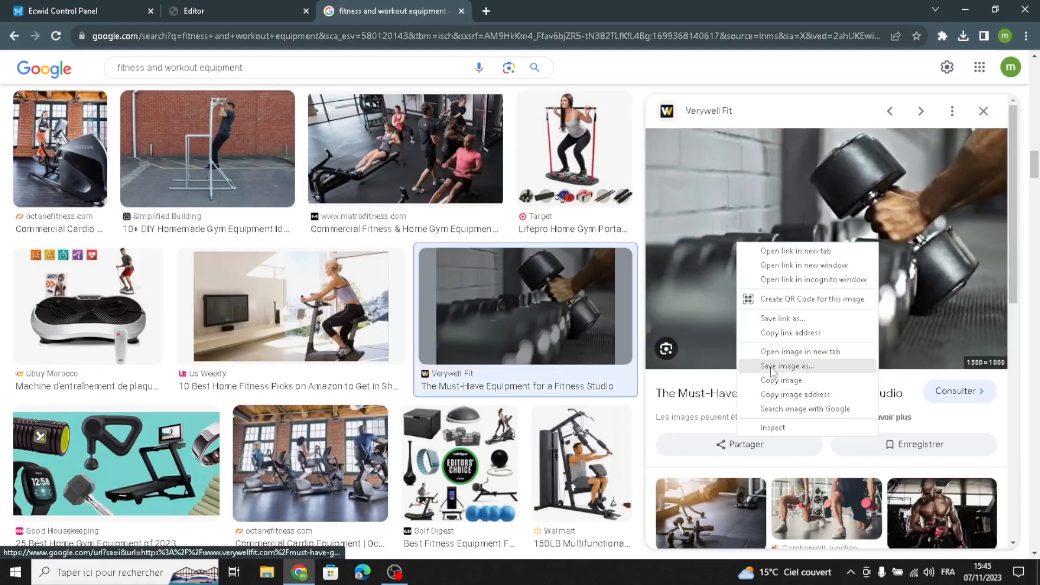
left_click(769, 380)
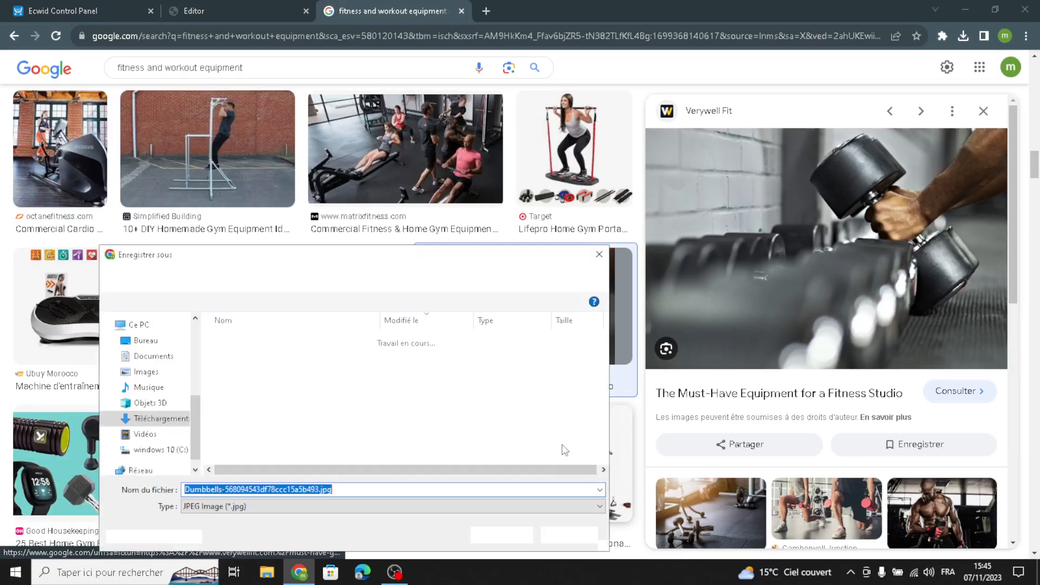
key("Return")
Step: Replace the Image section's mountain biker picture in the site editor with the file Dumbbells-568094543df78ccc15a5b493.jpg
left_click(228, 20)
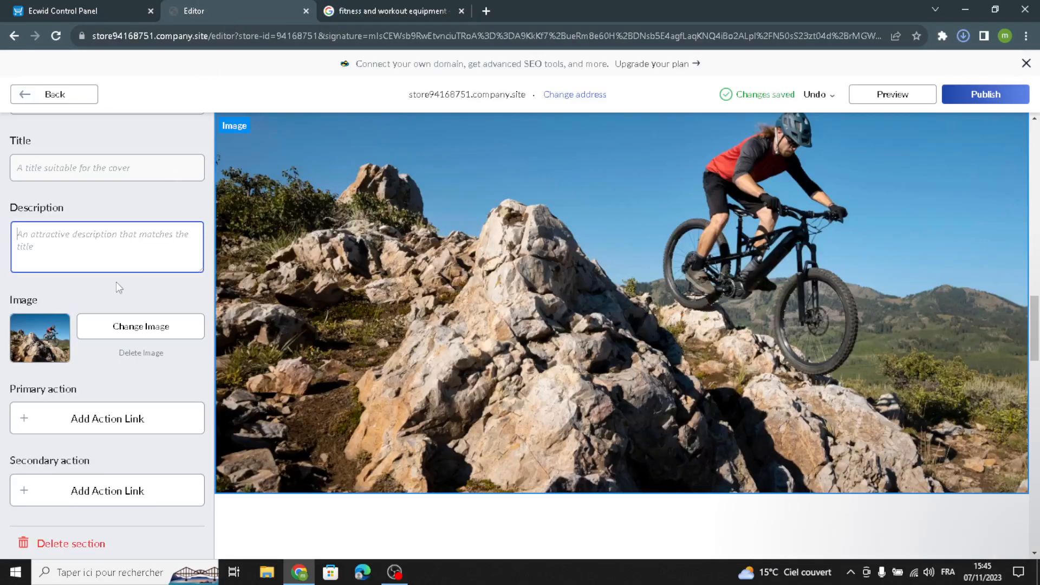
left_click(120, 334)
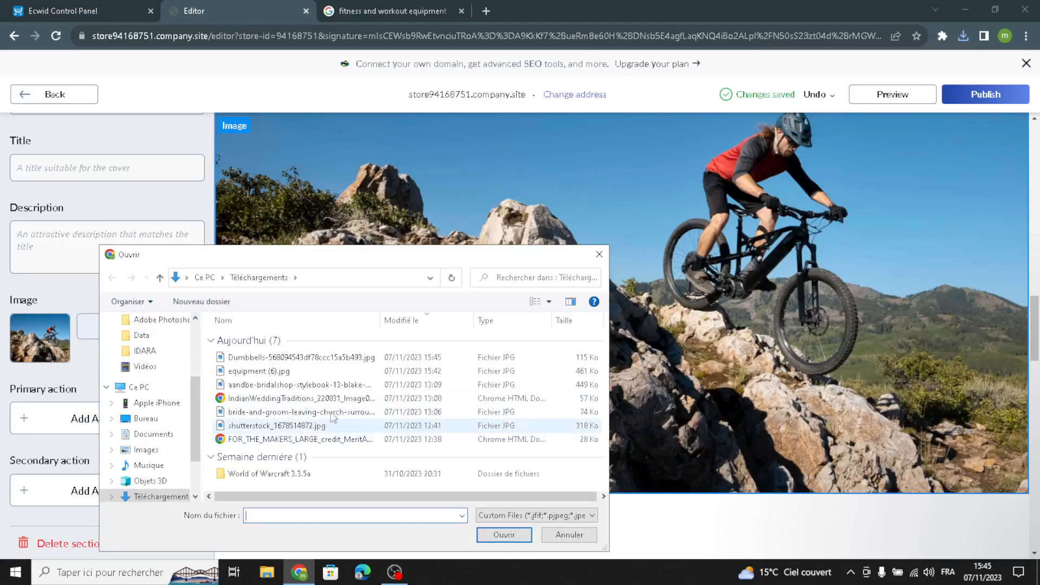
left_click(327, 356)
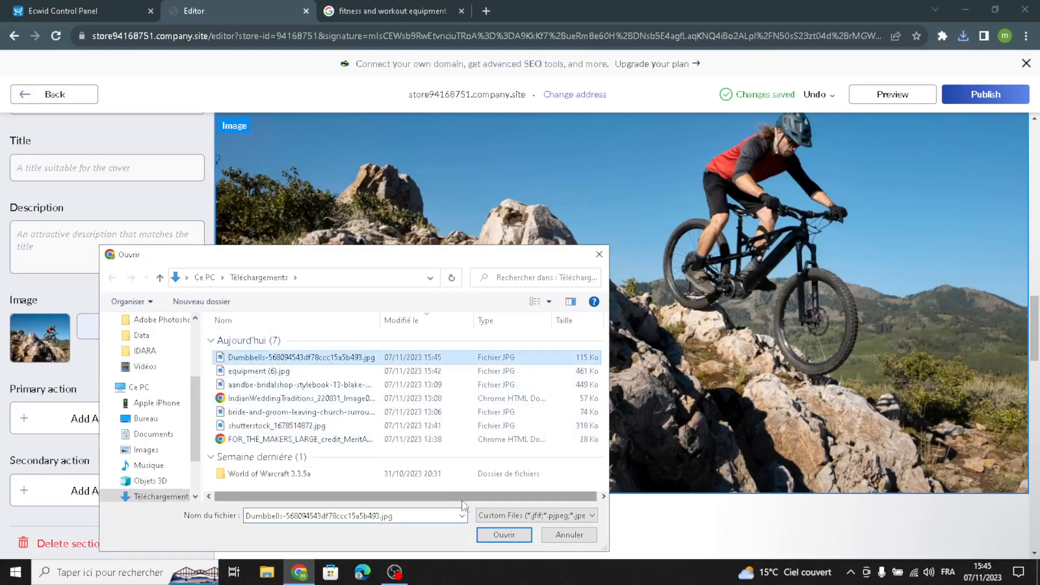
left_click(503, 535)
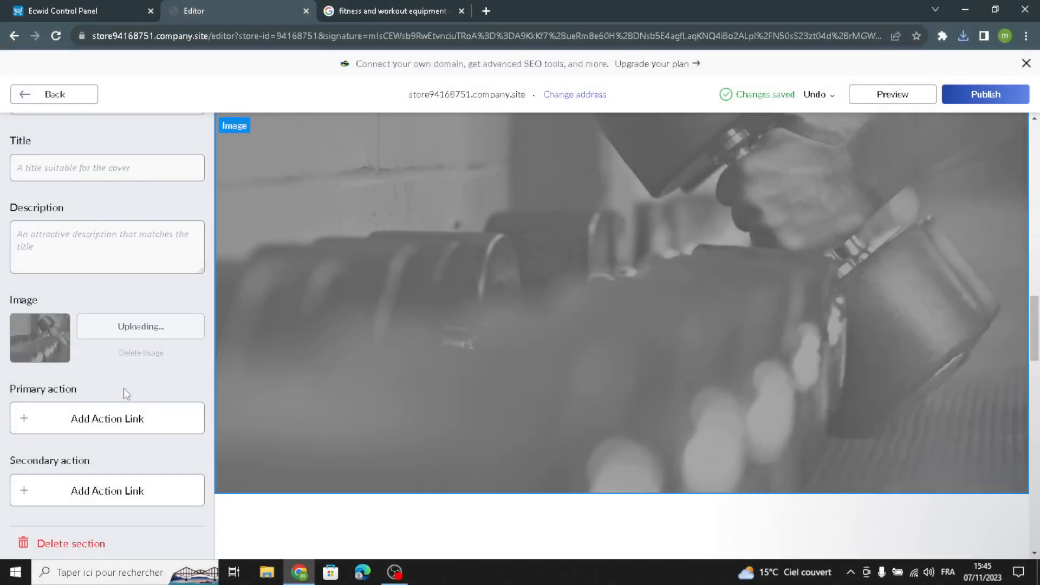
scroll(111, 320, "up", 3)
Step: Change the Image section's layout to text on the left beside a framed picture, and return to the section's content
left_click(163, 173)
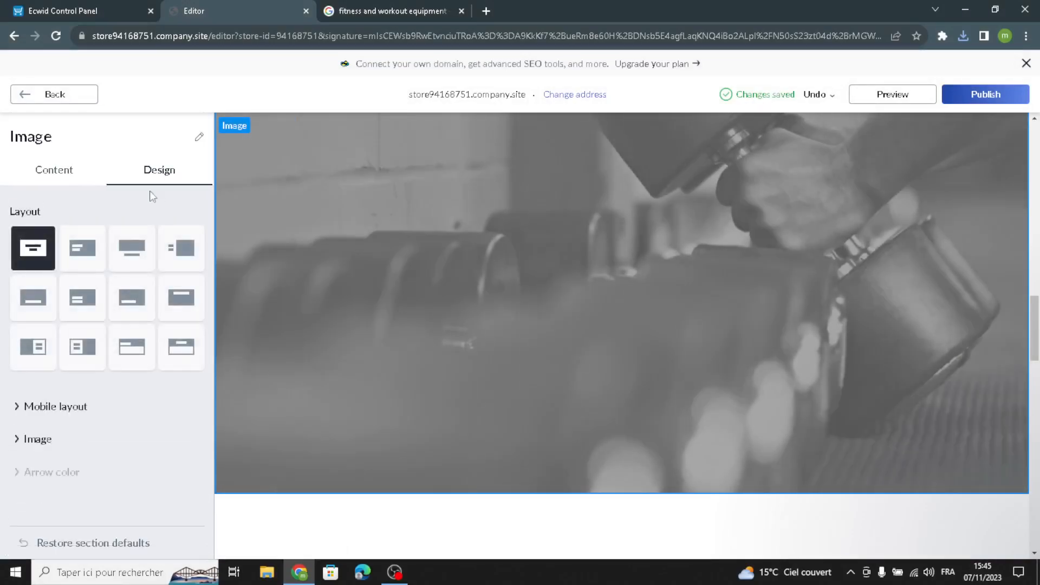
left_click(87, 261)
left_click(169, 255)
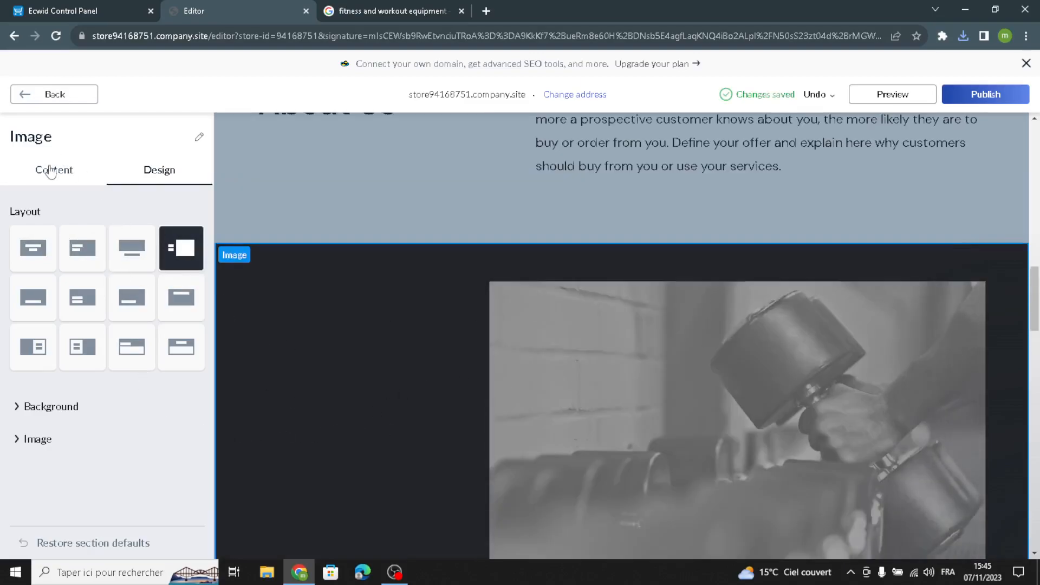
left_click(53, 169)
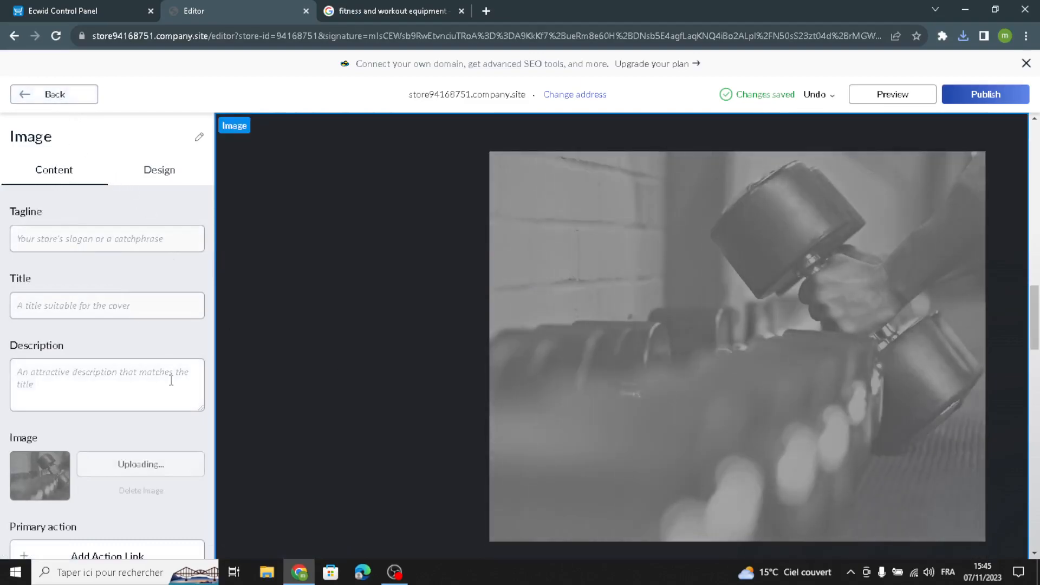
Step: Set the Customer Reviews section's title to "Customer review" and add a third review with its placeholder text
scroll(157, 400, "down", 3)
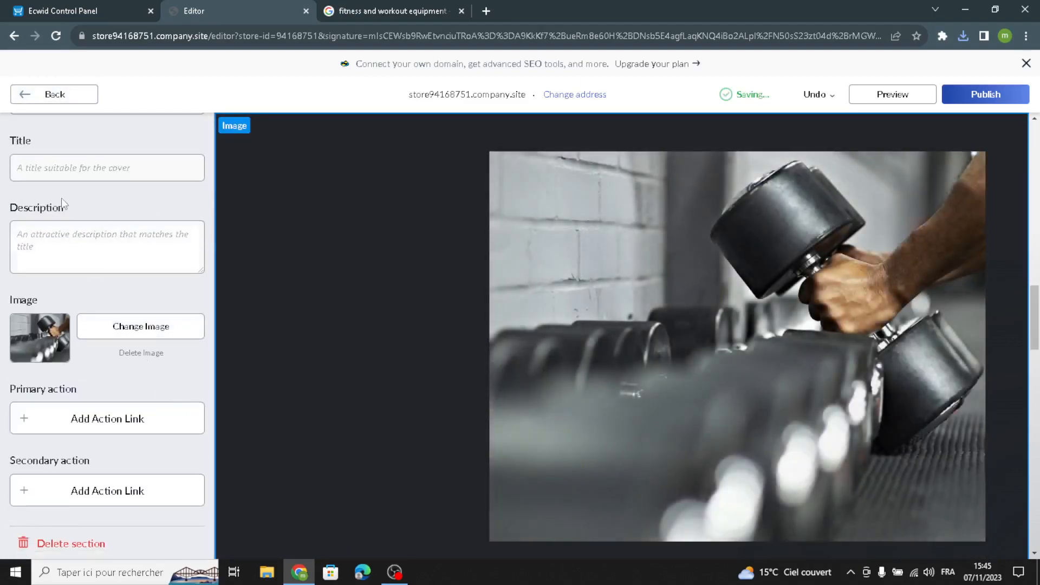
left_click(48, 95)
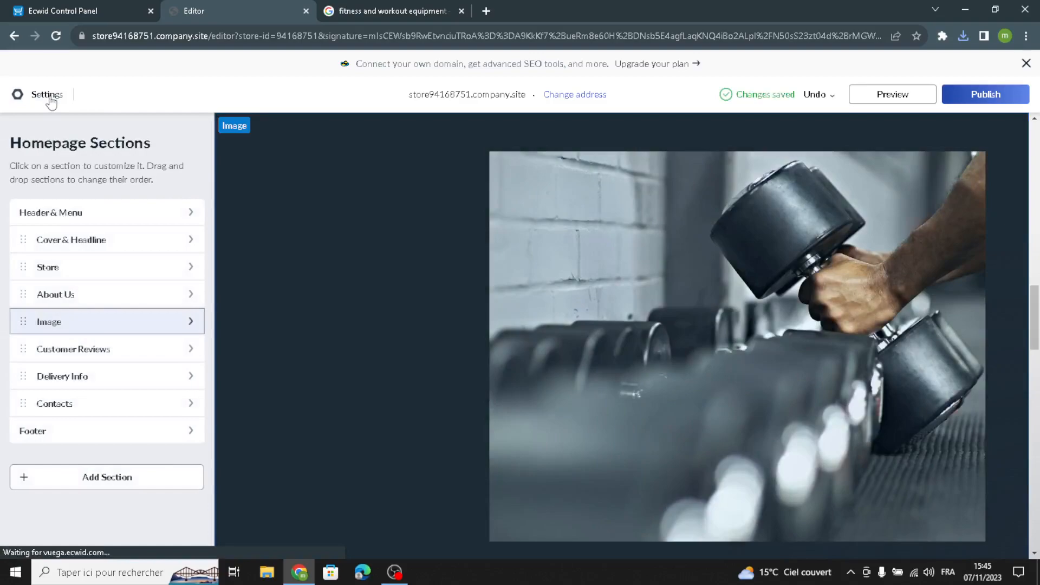
left_click(100, 345)
left_click(110, 243)
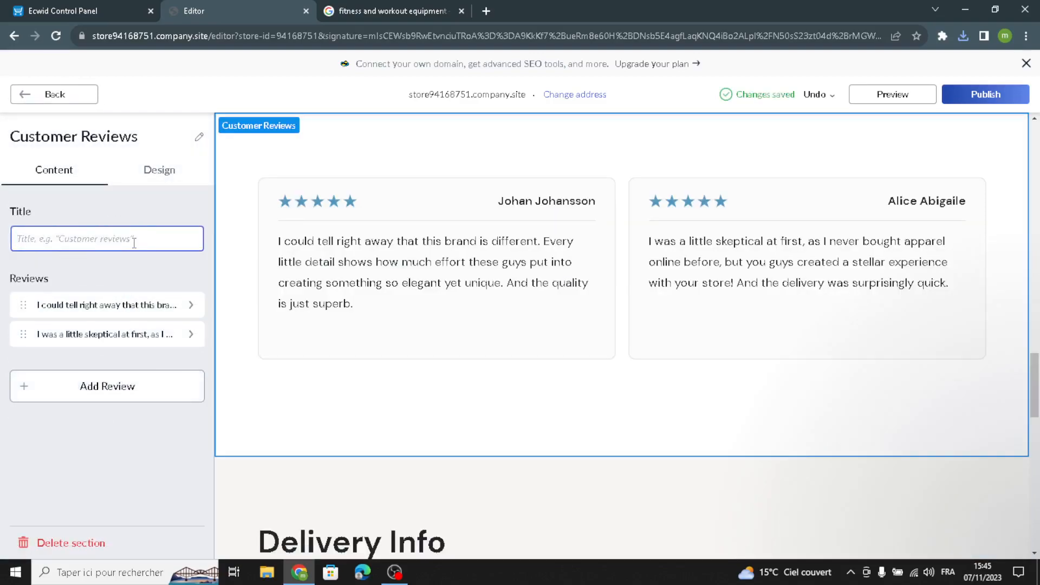
type("Cu")
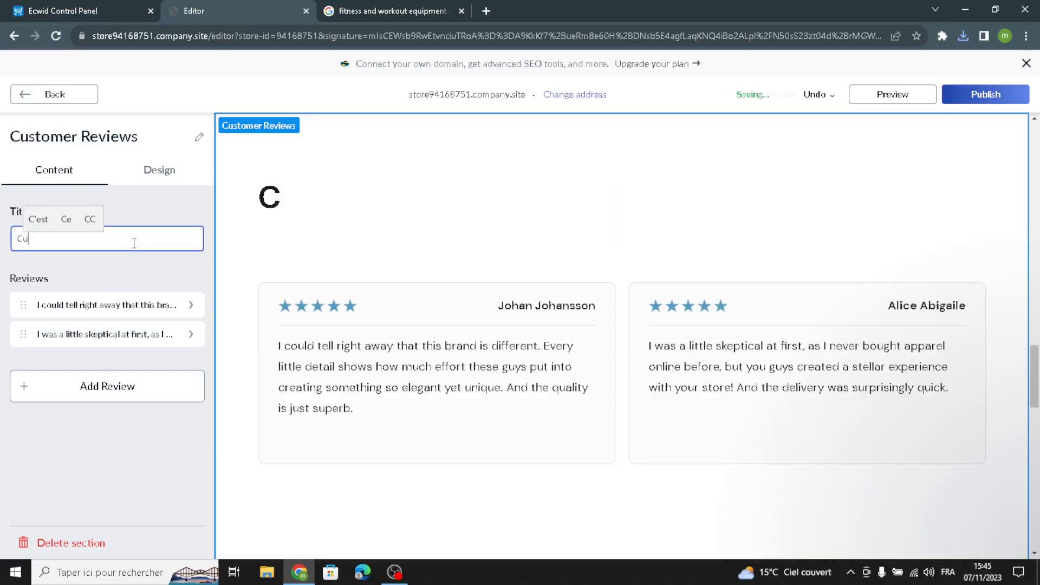
type("stomer")
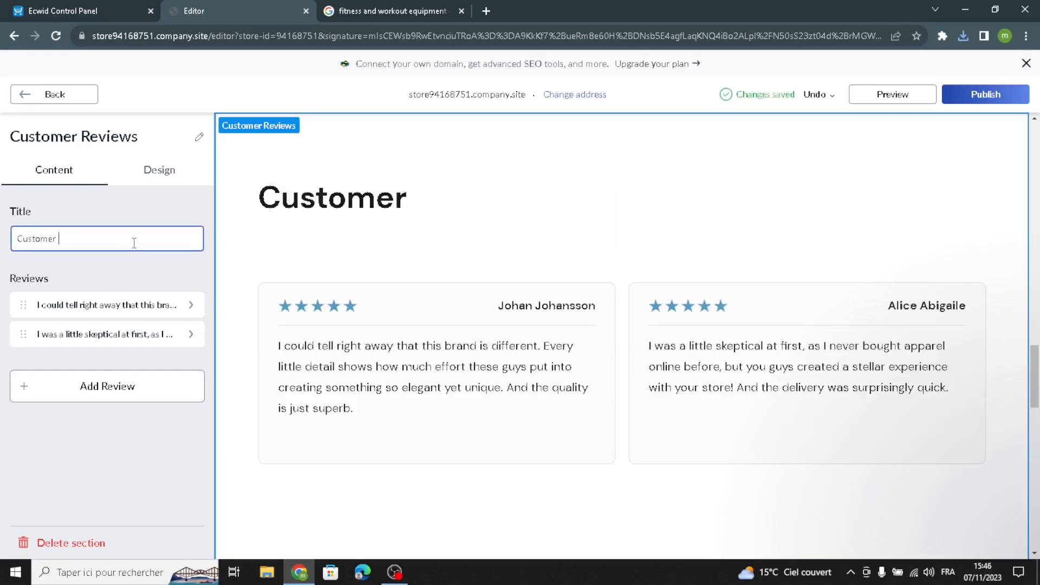
type(" review")
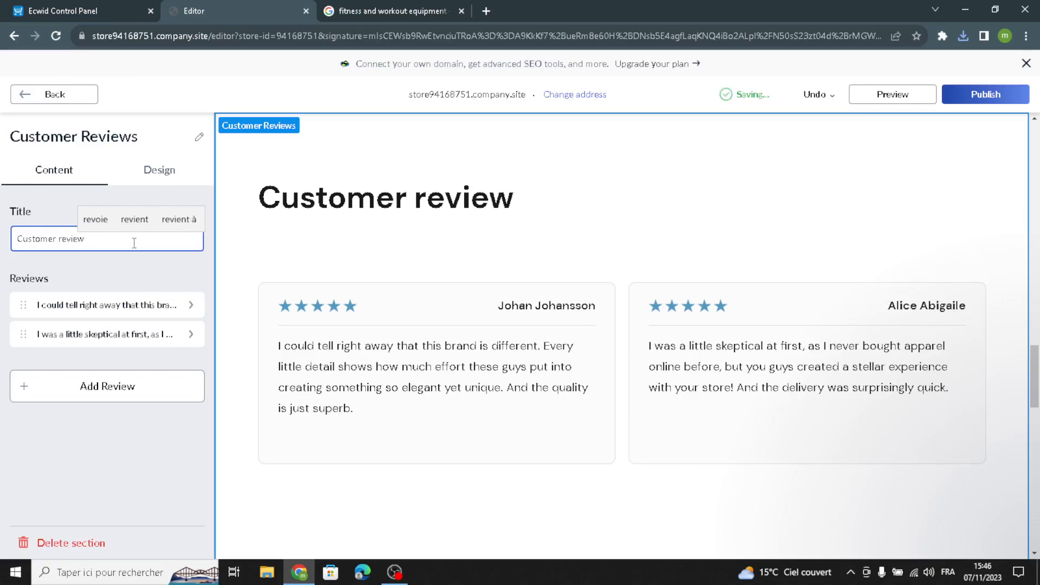
left_click(103, 383)
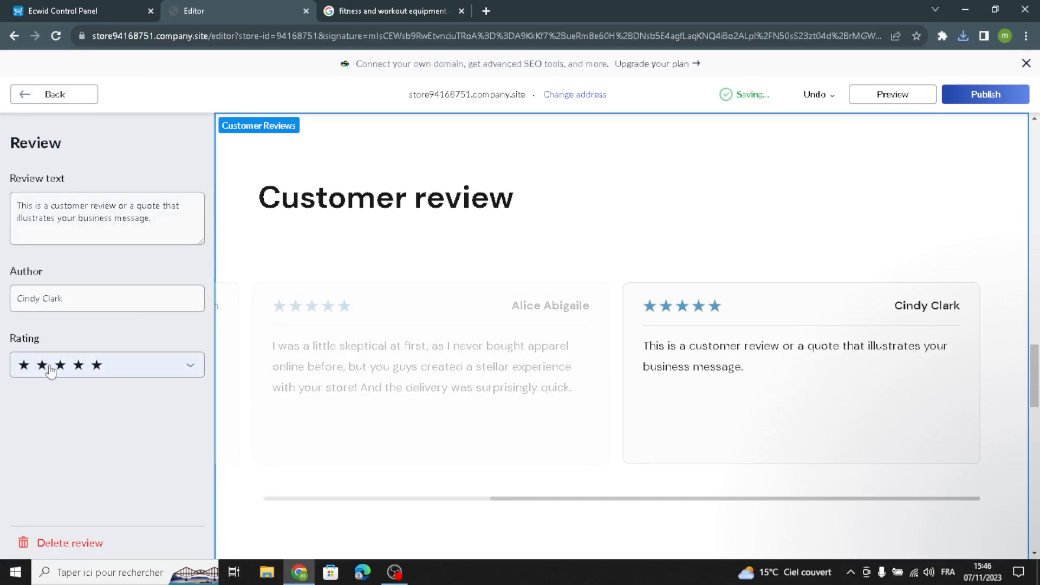
left_click(51, 95)
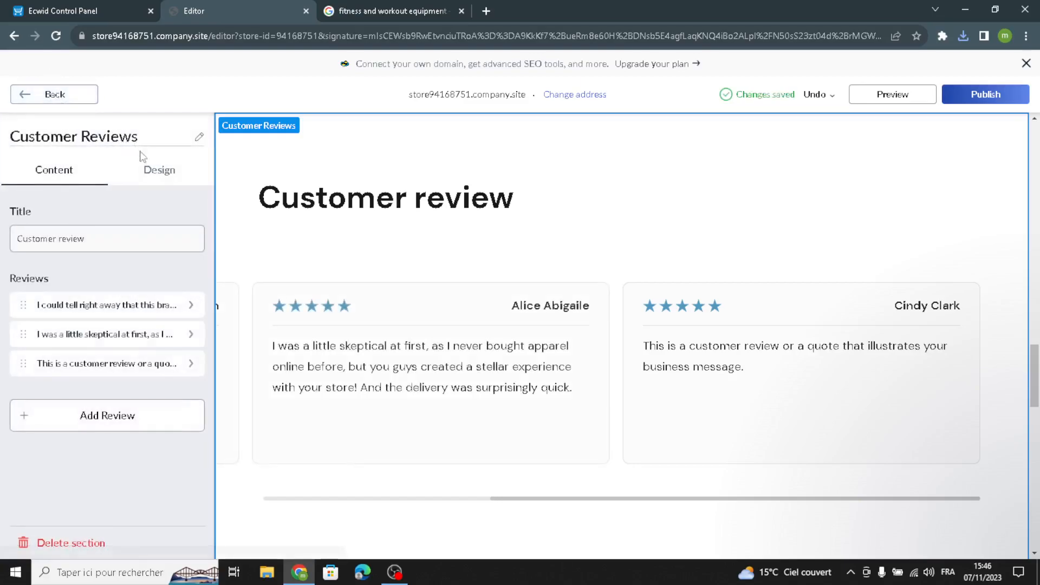
Step: Change the Customer Reviews layout to review text on the left beside a large picture, and return to the homepage sections
left_click(143, 168)
left_click(118, 239)
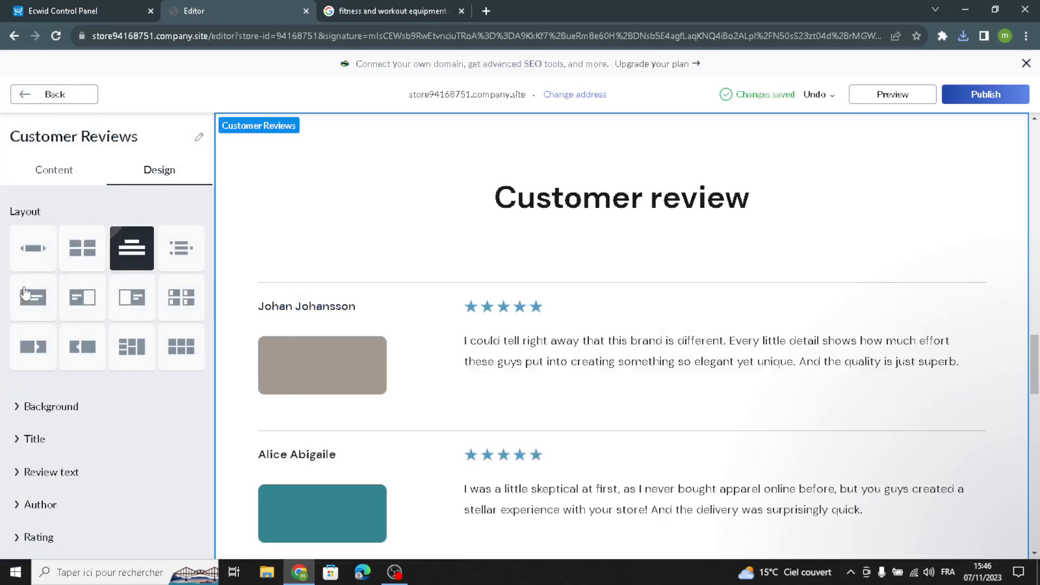
left_click(25, 292)
left_click(64, 297)
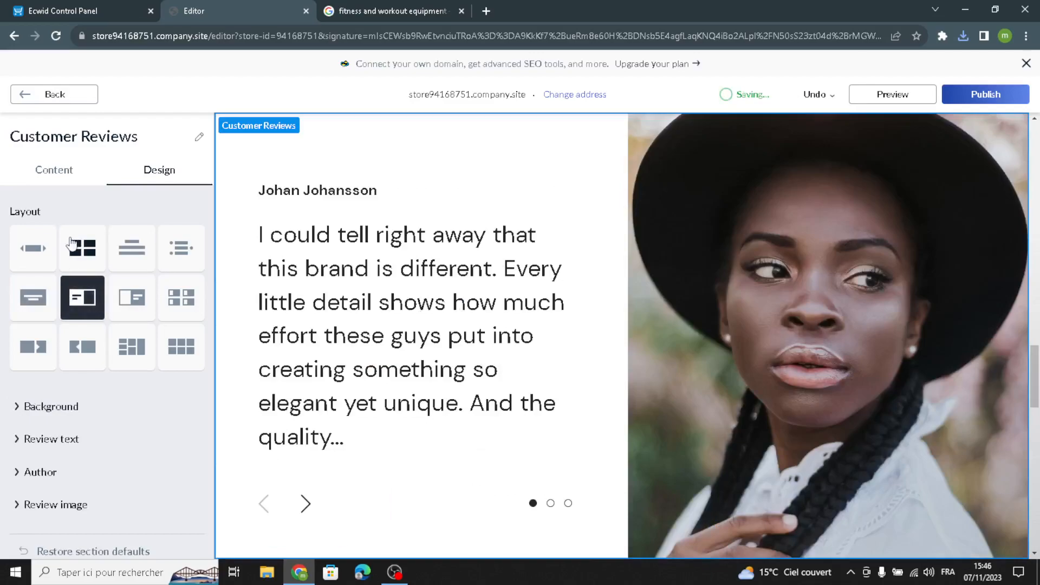
left_click(34, 94)
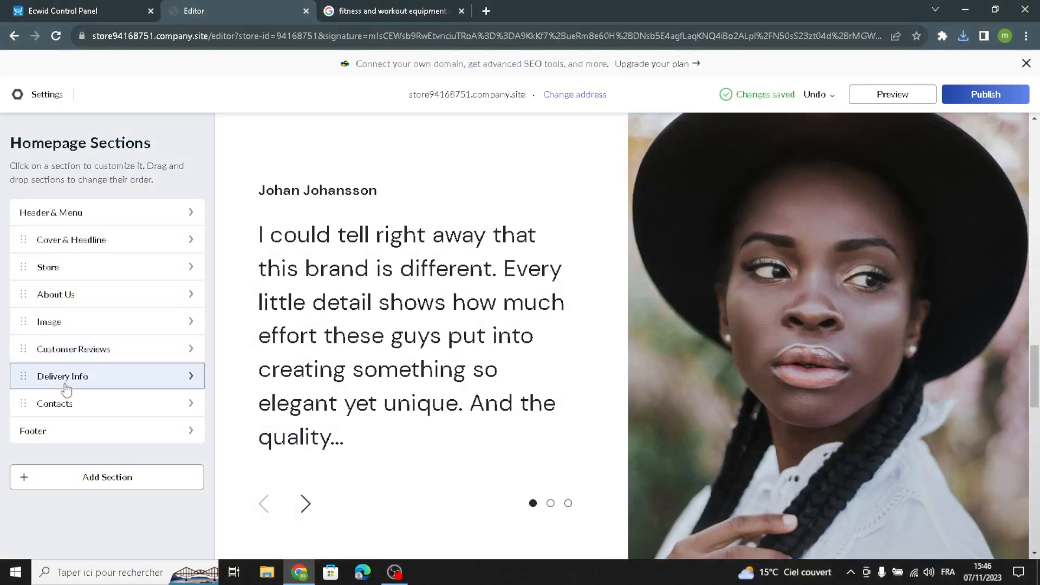
Step: Examine the Delivery Info section's subtitle, description and design options, and return to the homepage sections
left_click(65, 382)
left_click_drag(65, 330, 18, 275)
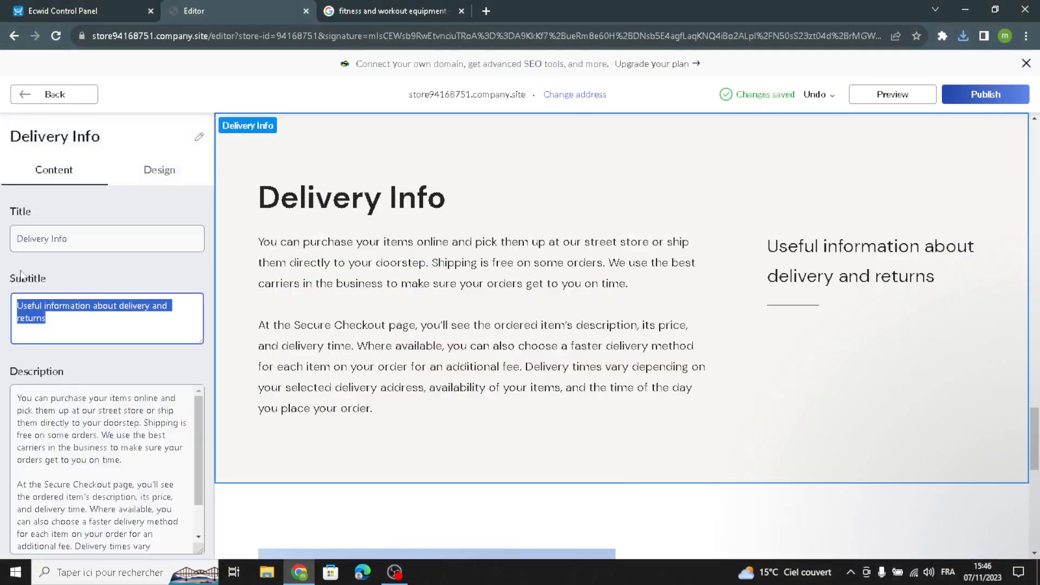
scroll(157, 471, "down", 3)
left_click_drag(169, 487, 45, 259)
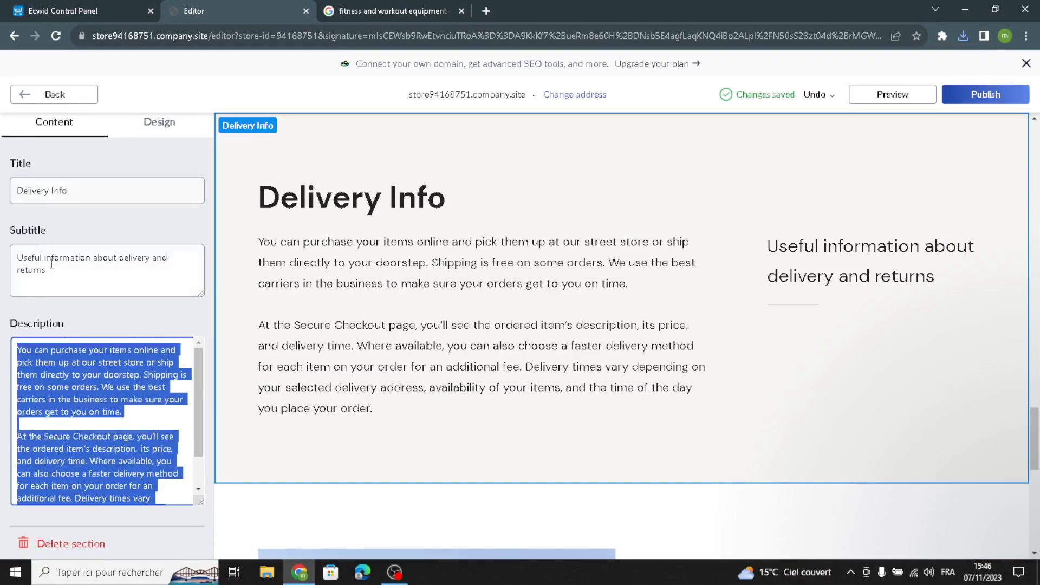
scroll(76, 365, "up", 1)
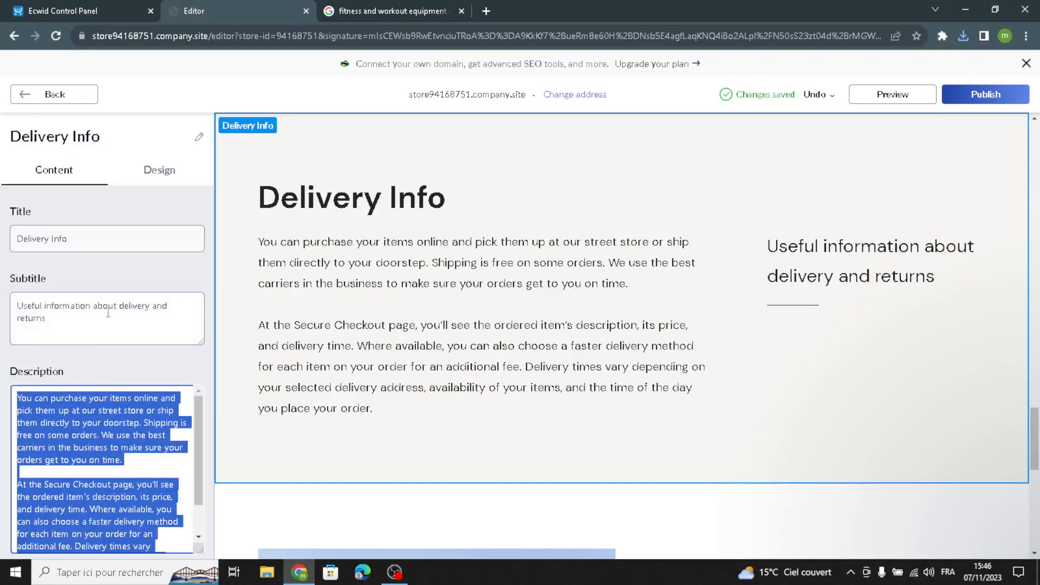
left_click_drag(109, 314, 3, 284)
left_click(158, 170)
left_click(35, 97)
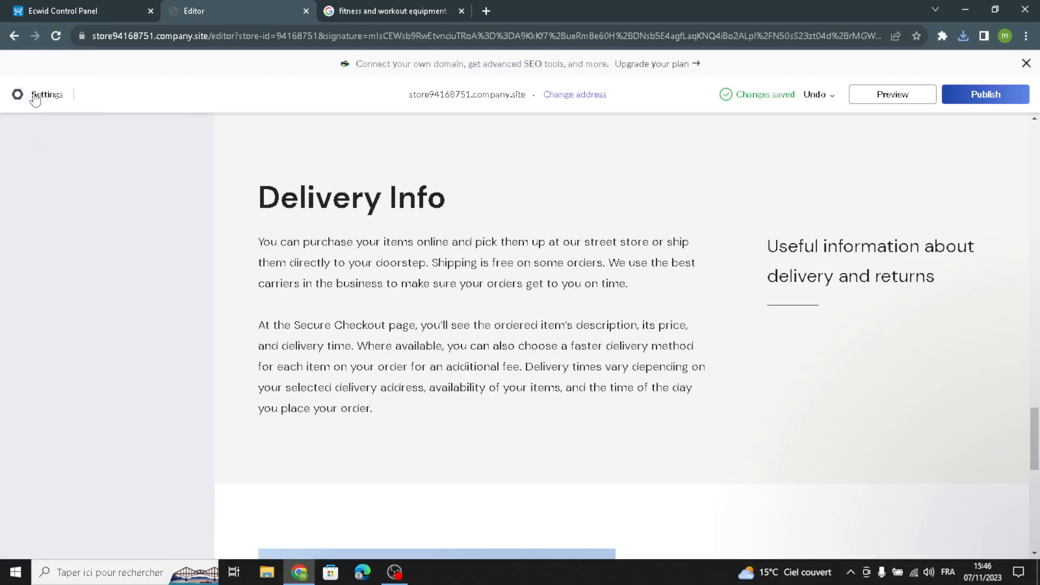
Step: Examine the Contacts section's title, description and address fields, including the Google Maps settings
left_click(48, 402)
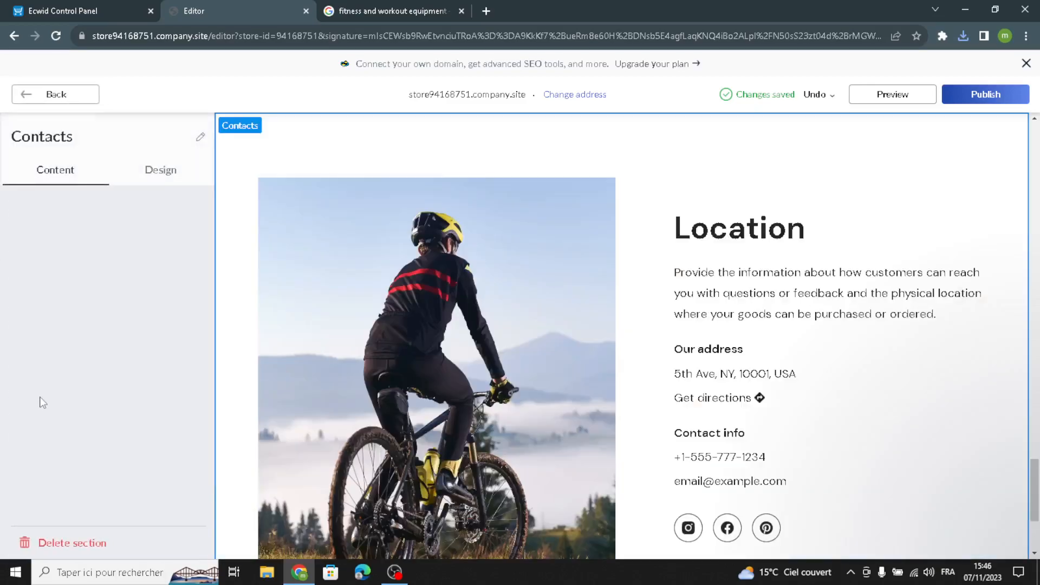
left_click_drag(88, 250, 3, 243)
left_click_drag(107, 366, 3, 237)
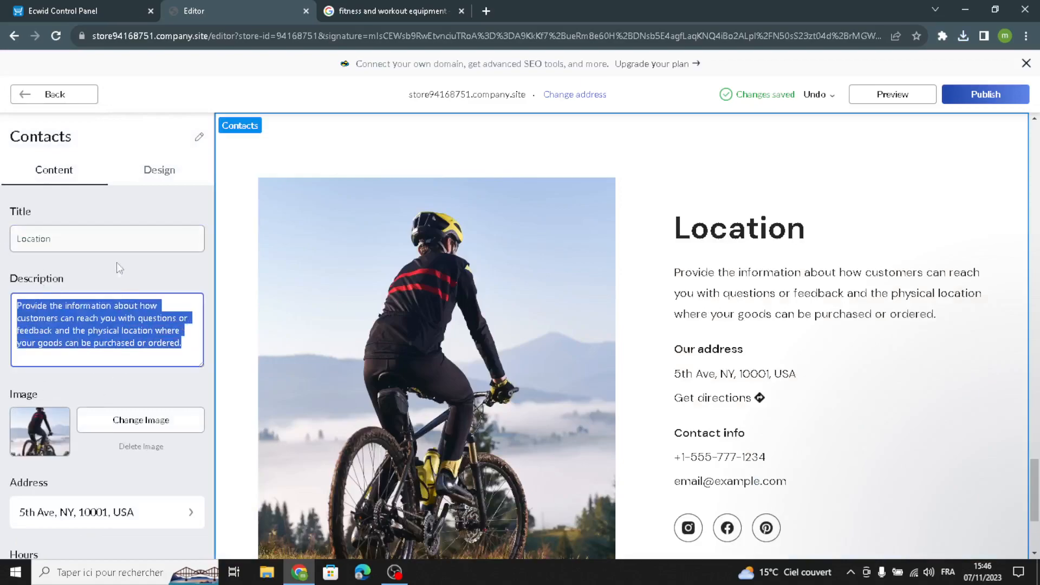
left_click_drag(109, 243, 4, 245)
scroll(142, 420, "down", 3)
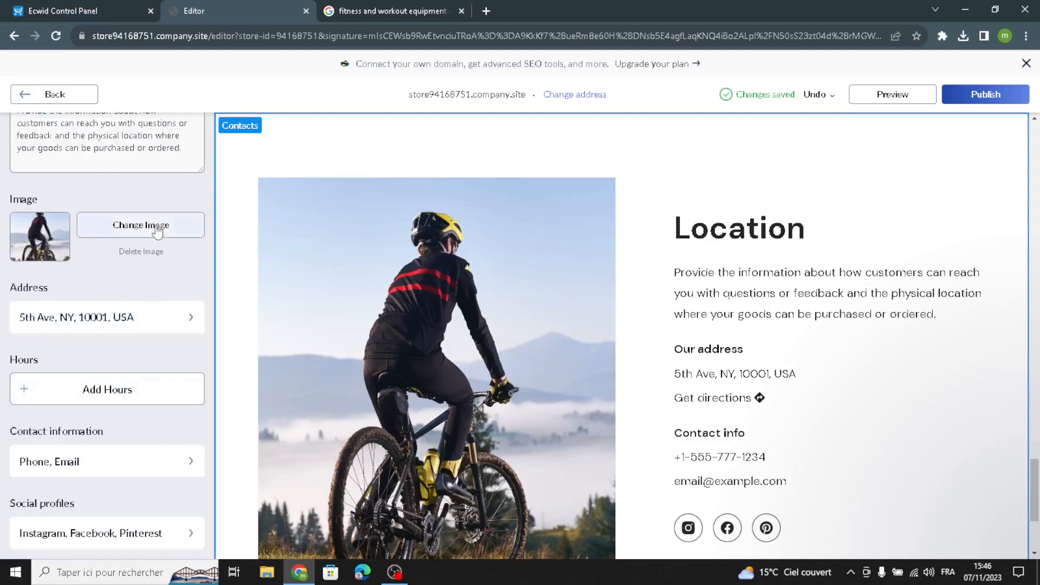
left_click(164, 330)
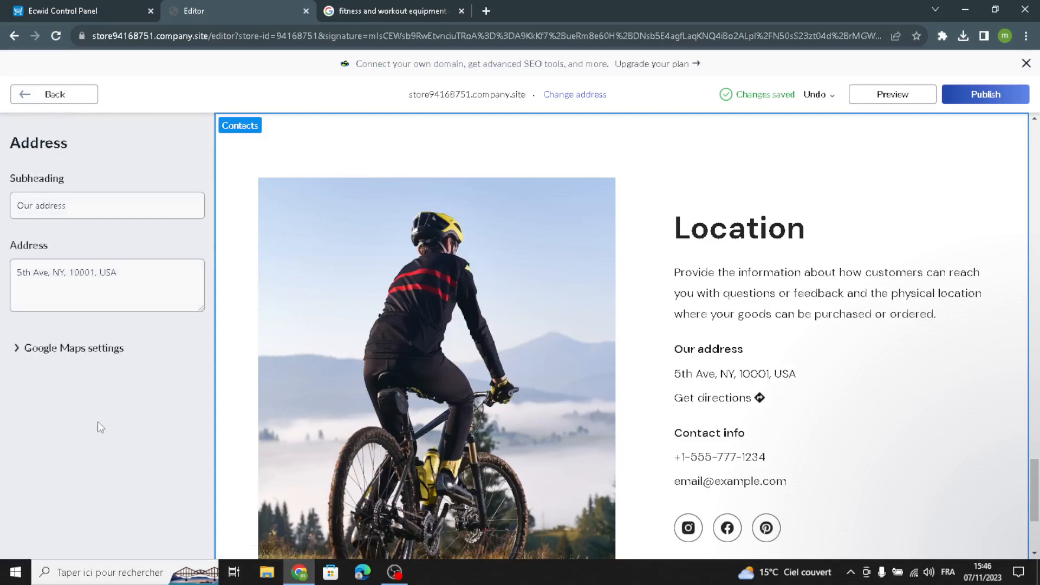
left_click(59, 351)
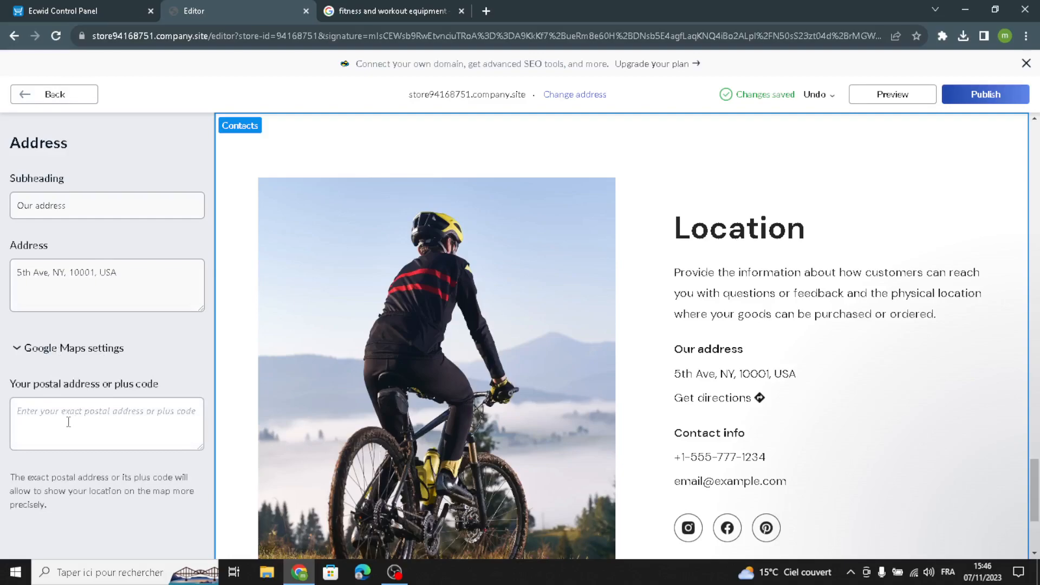
left_click(38, 95)
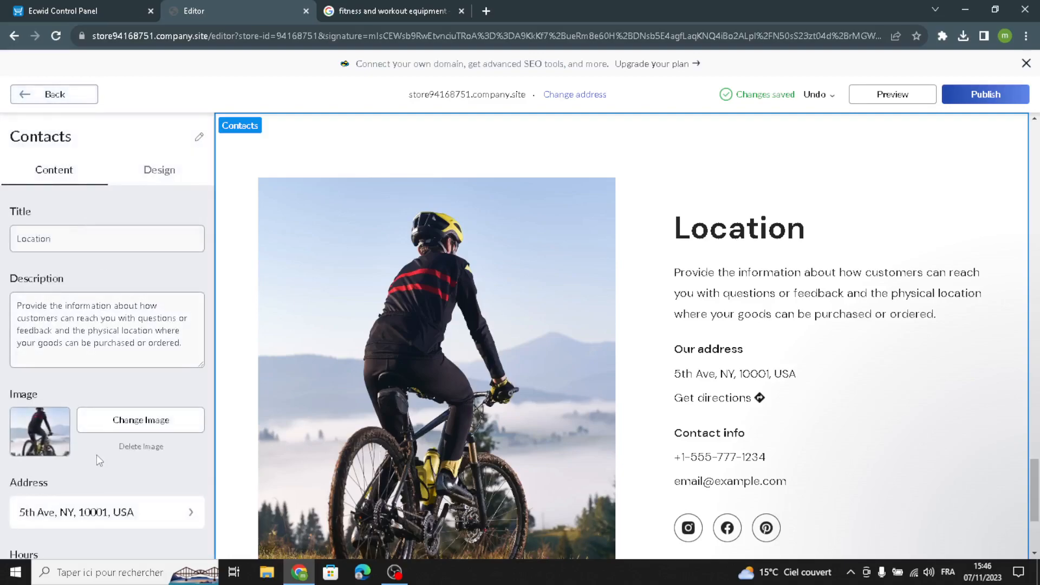
Step: Add hours to the Contacts section with the subheading "Open hours"
scroll(96, 454, "down", 5)
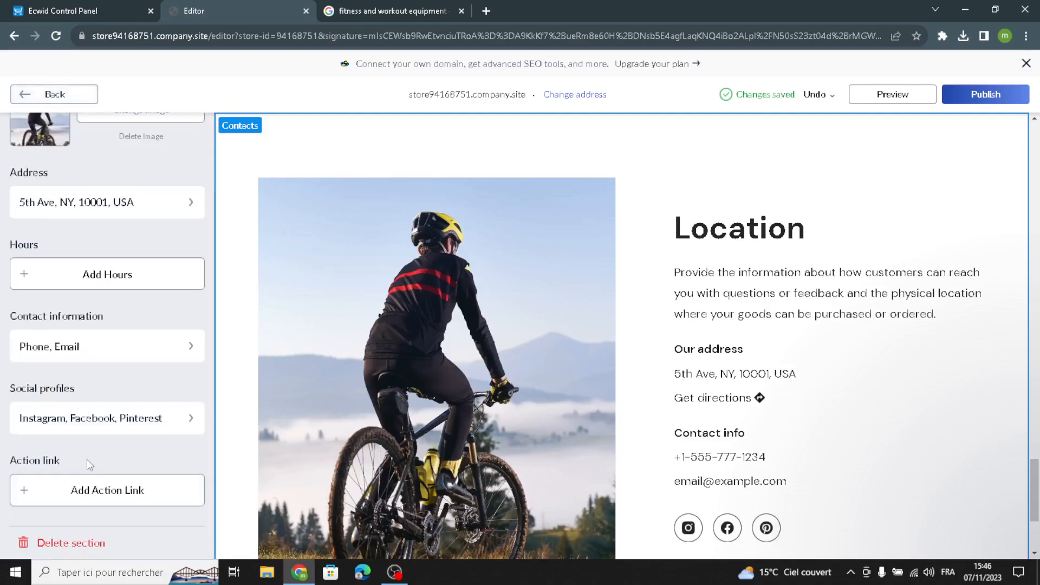
left_click(124, 279)
left_click(142, 216)
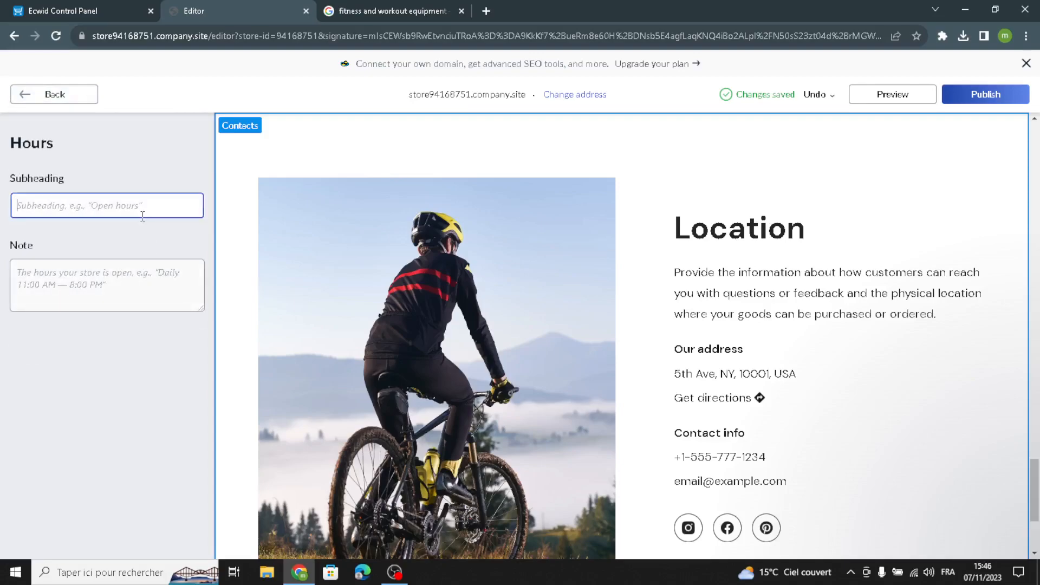
type("Open")
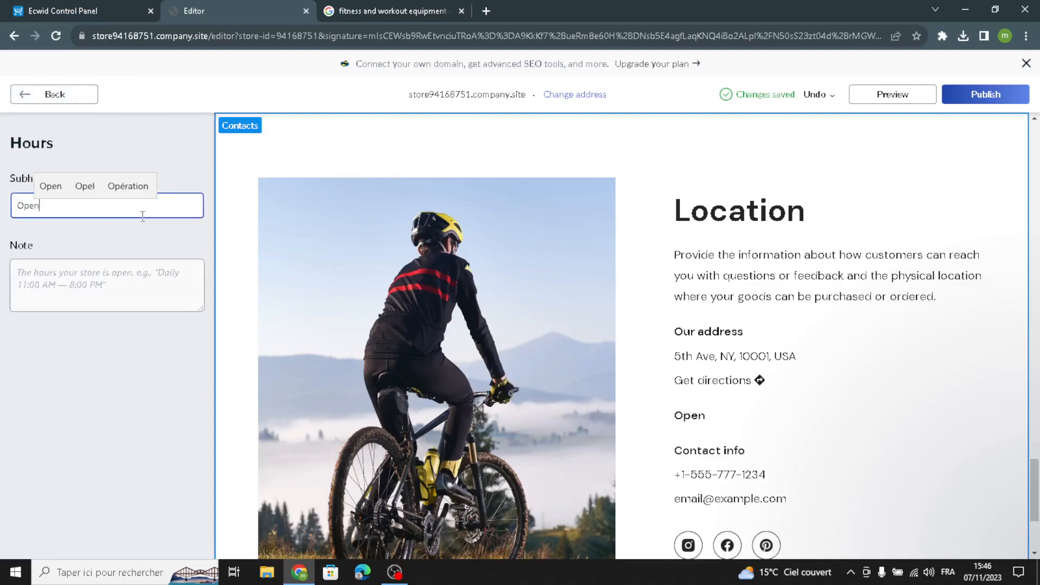
type(" hours")
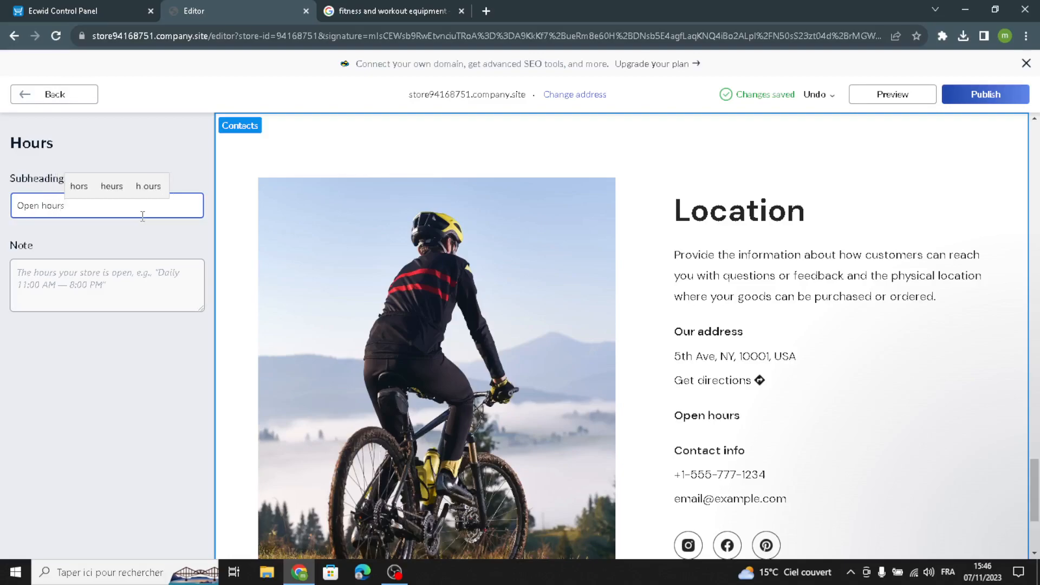
left_click(45, 97)
Step: Change the Contacts section's layout to an information card on the left over a full-width map, and return to the homepage sections
scroll(56, 379, "down", 5)
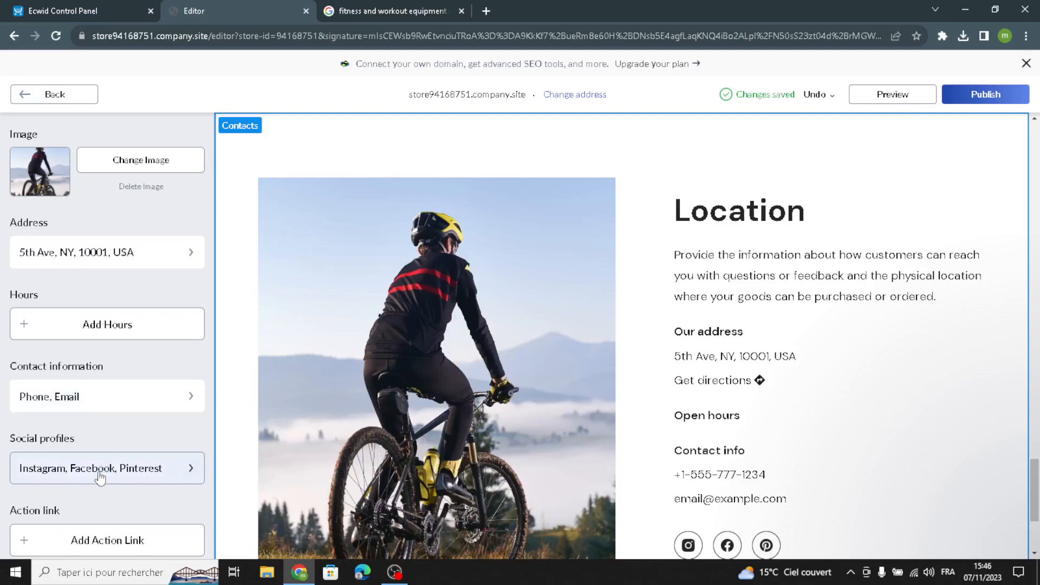
scroll(102, 460, "down", 1)
scroll(100, 433, "up", 3)
scroll(98, 429, "up", 3)
left_click(149, 169)
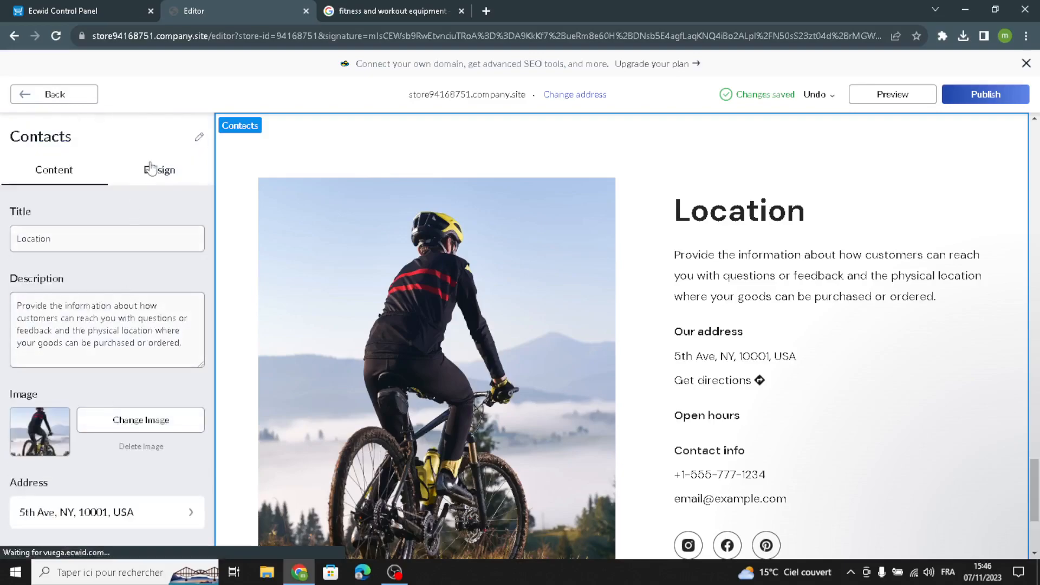
left_click(89, 302)
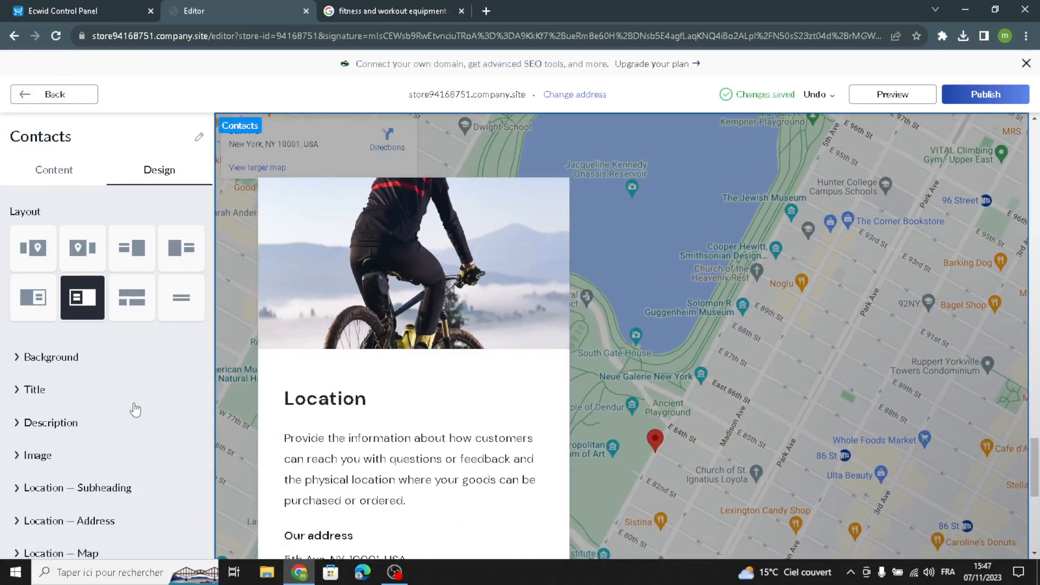
left_click(61, 96)
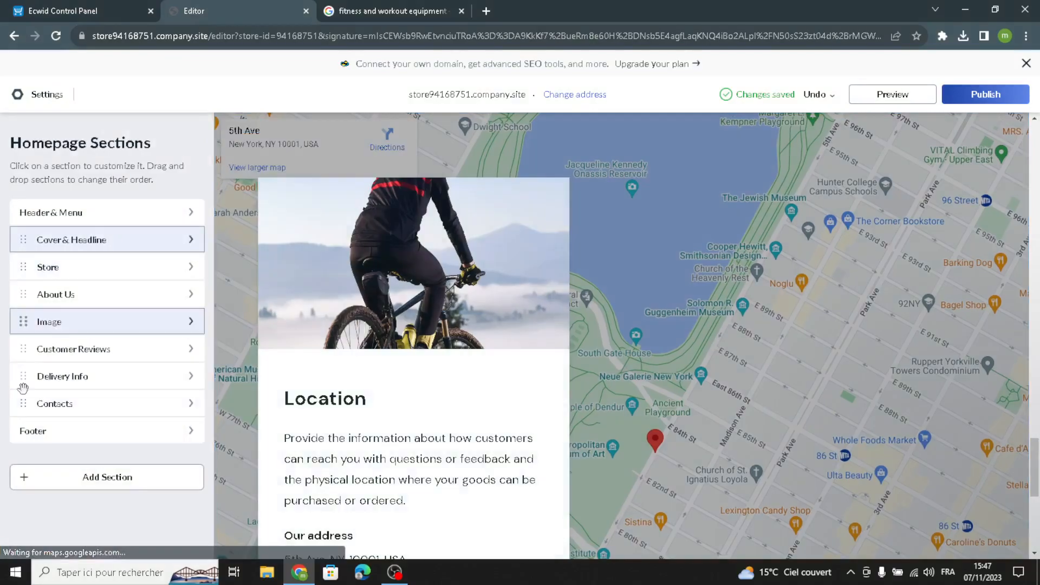
Step: Set the footer's copyright text to "FitGear Hub" and look over the section types available to add
left_click(89, 432)
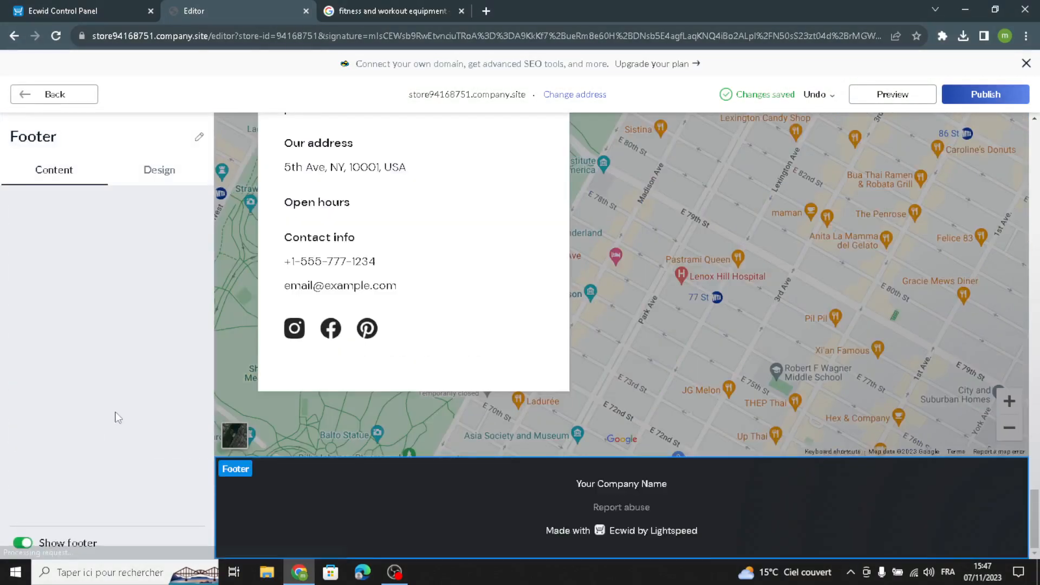
left_click_drag(106, 240, 2, 254)
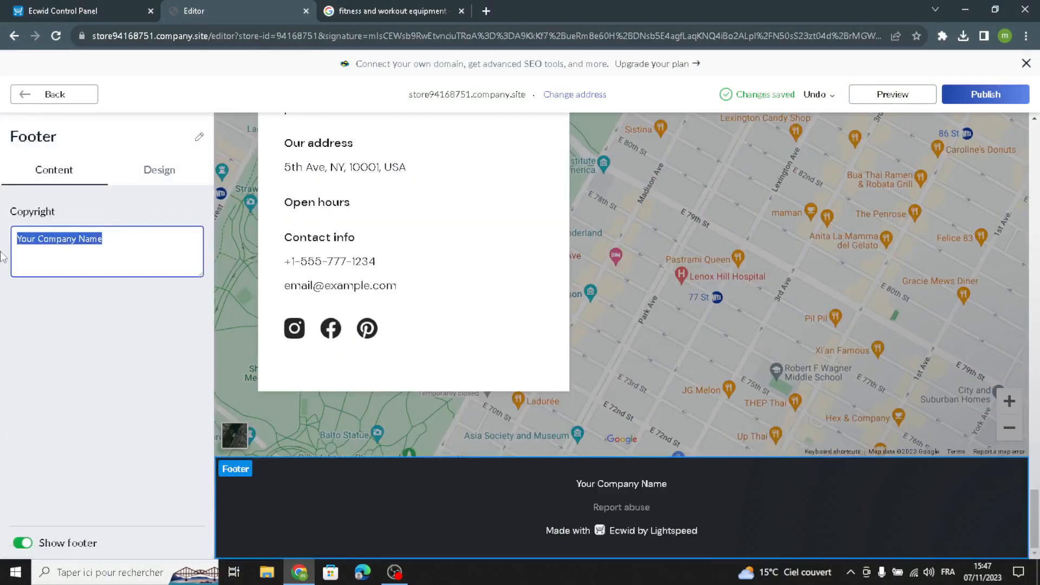
type("FitGear Hub")
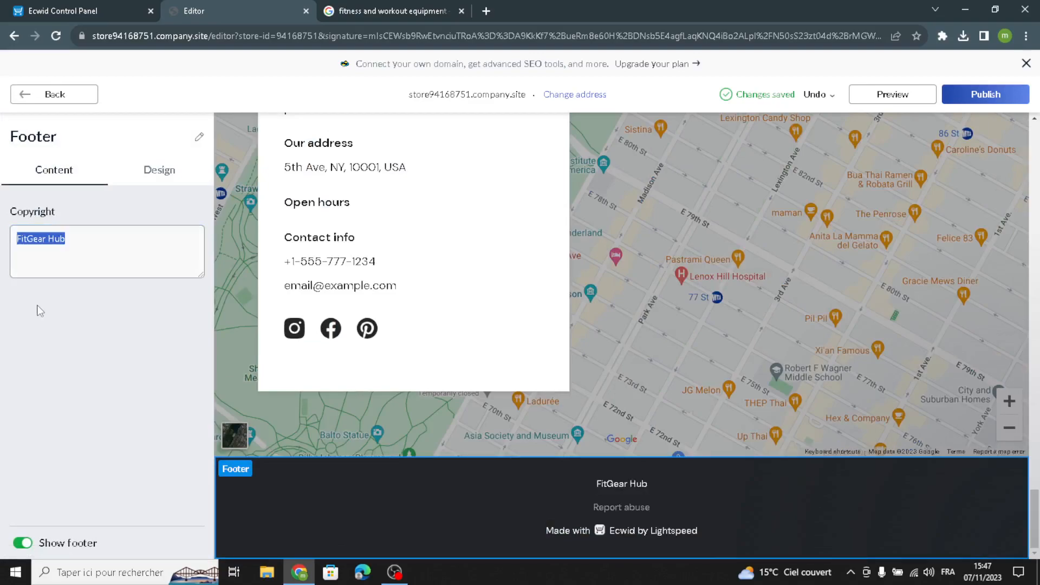
left_click(57, 96)
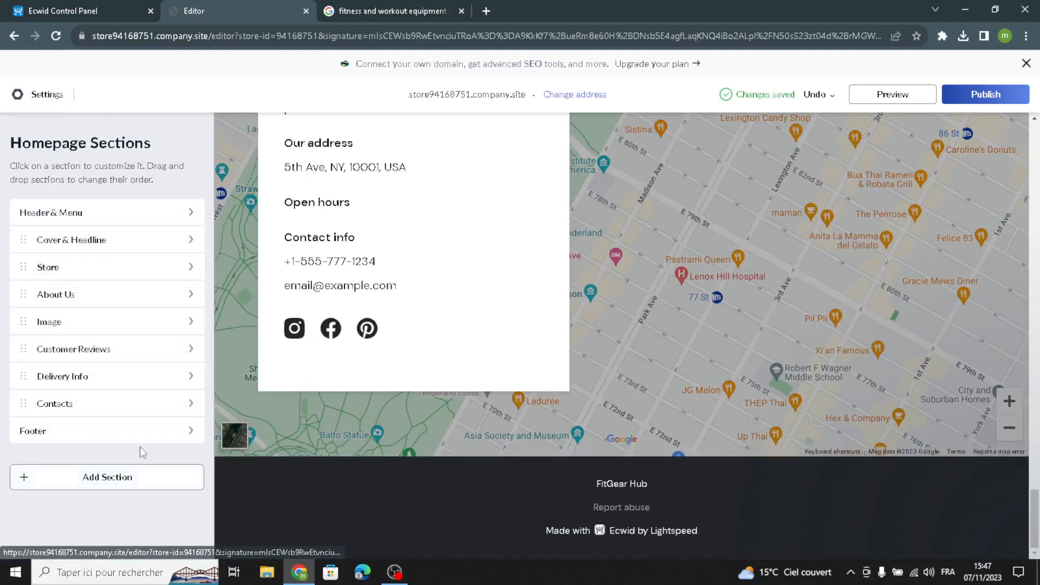
left_click(120, 490)
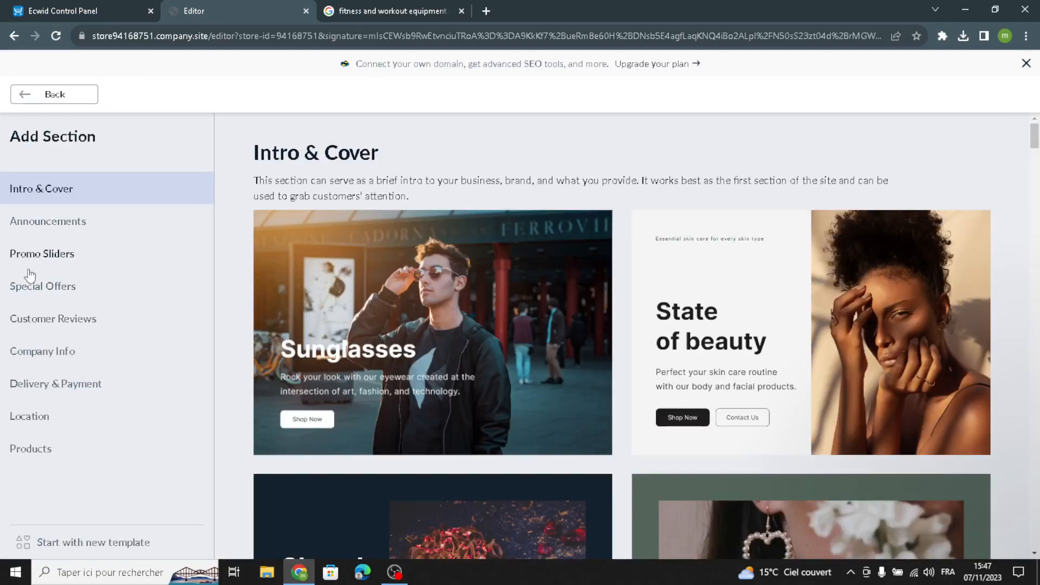
left_click(64, 98)
Step: Publish the site and check the homepage from the cover downward
scroll(541, 495, "up", 15)
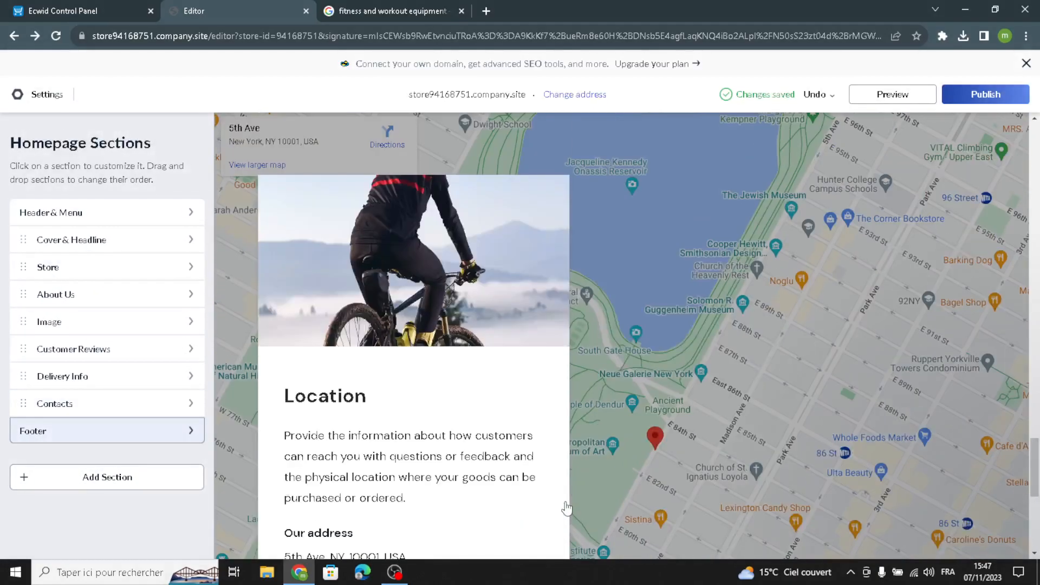
scroll(567, 509, "up", 15)
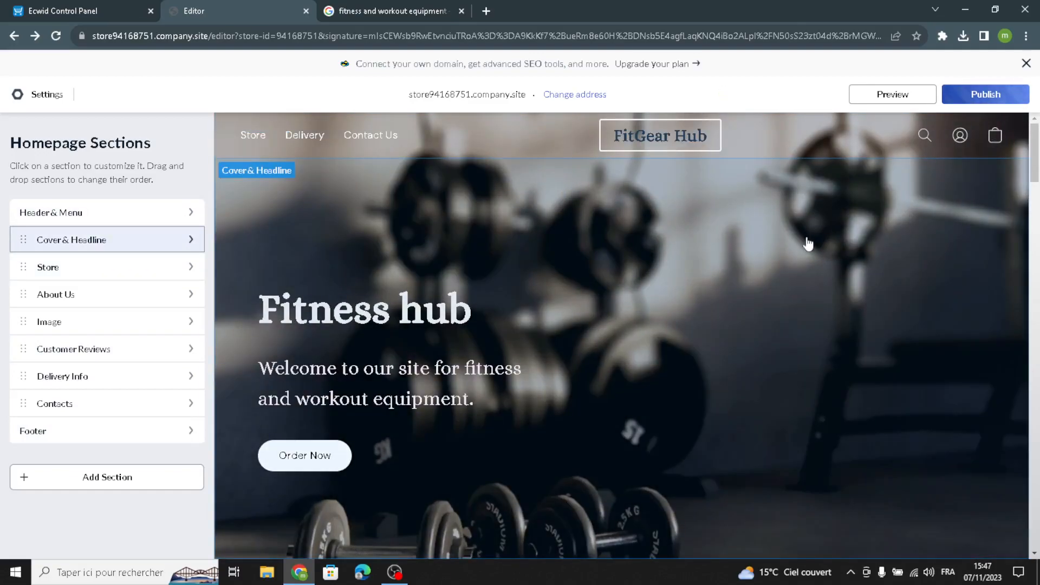
left_click(767, 317)
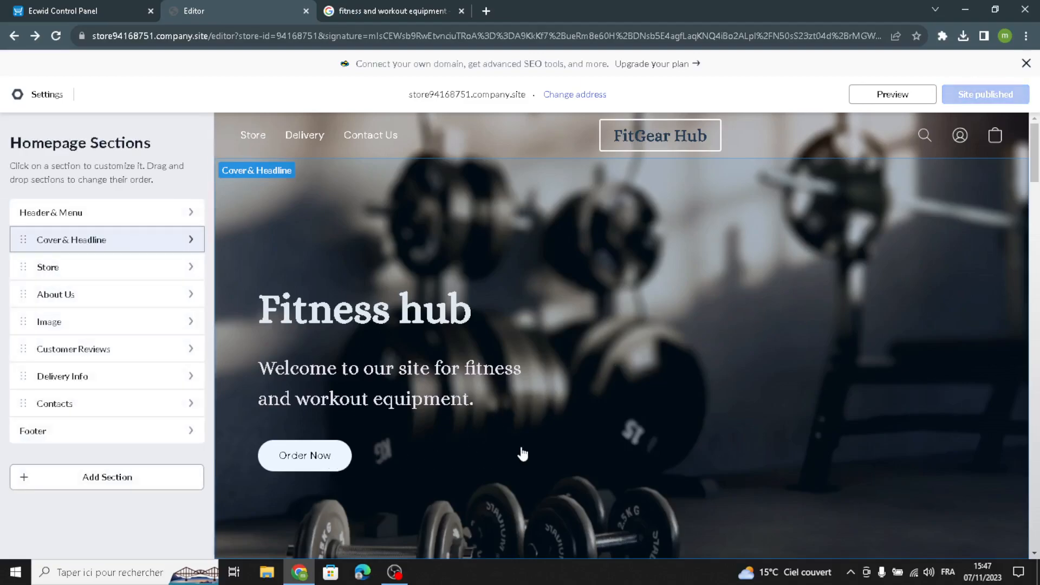
scroll(522, 454, "down", 5)
scroll(824, 384, "up", 5)
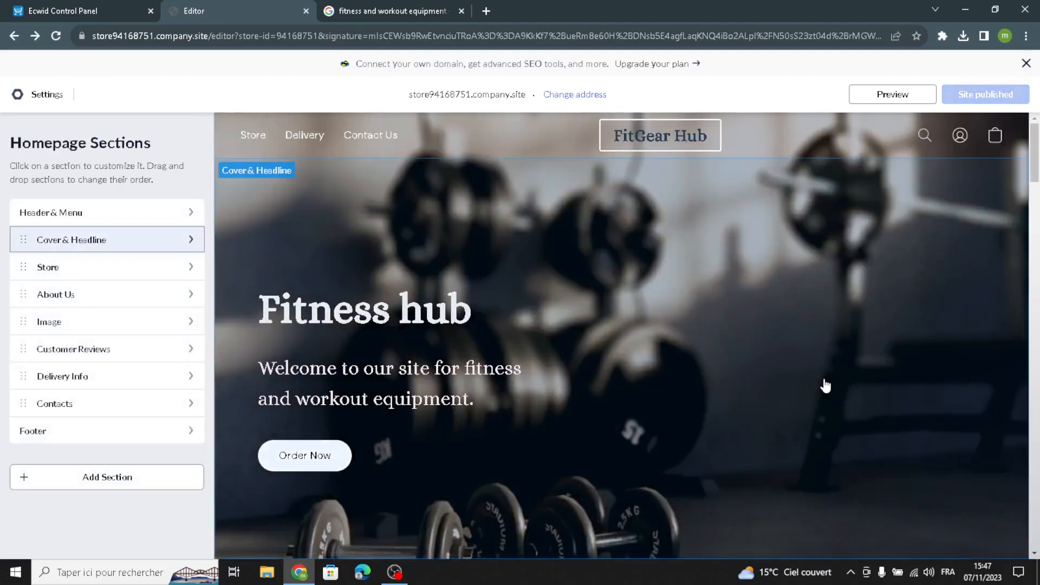